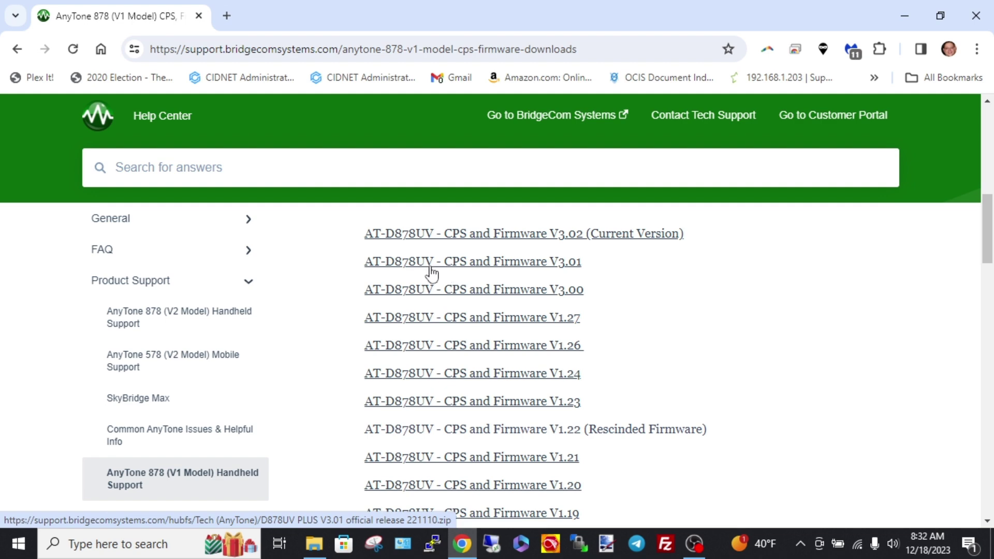
Step: Download the current AT-D878UV CPS and Firmware V3.02 package as a ZIP file and show it in its folder
left_click(432, 234)
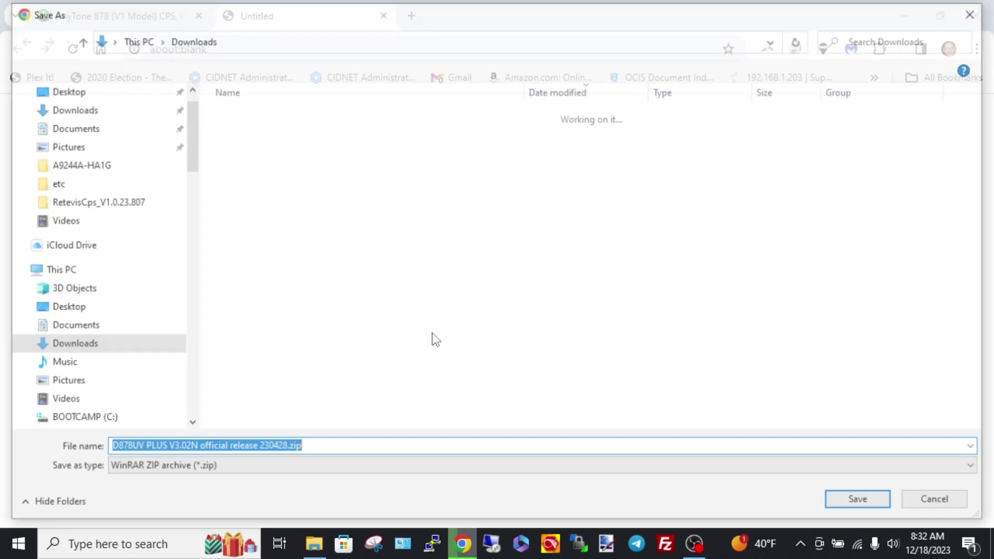
left_click(83, 109)
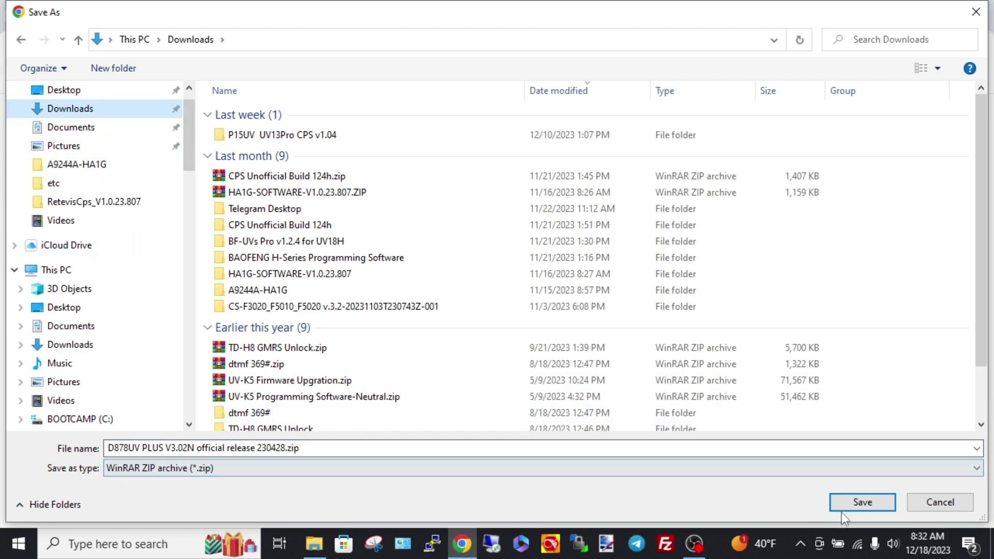
left_click(871, 502)
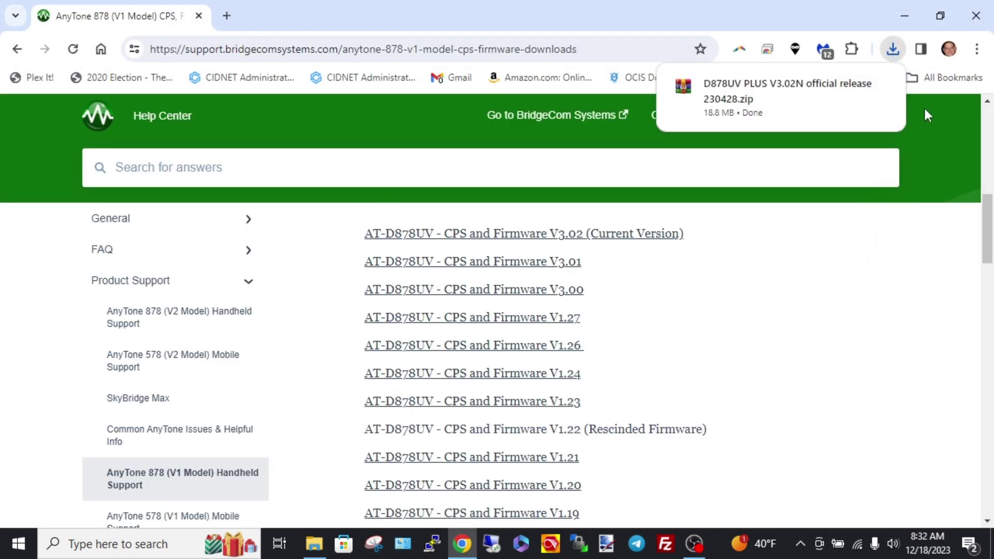
mouse_move(823, 109)
left_click(851, 87)
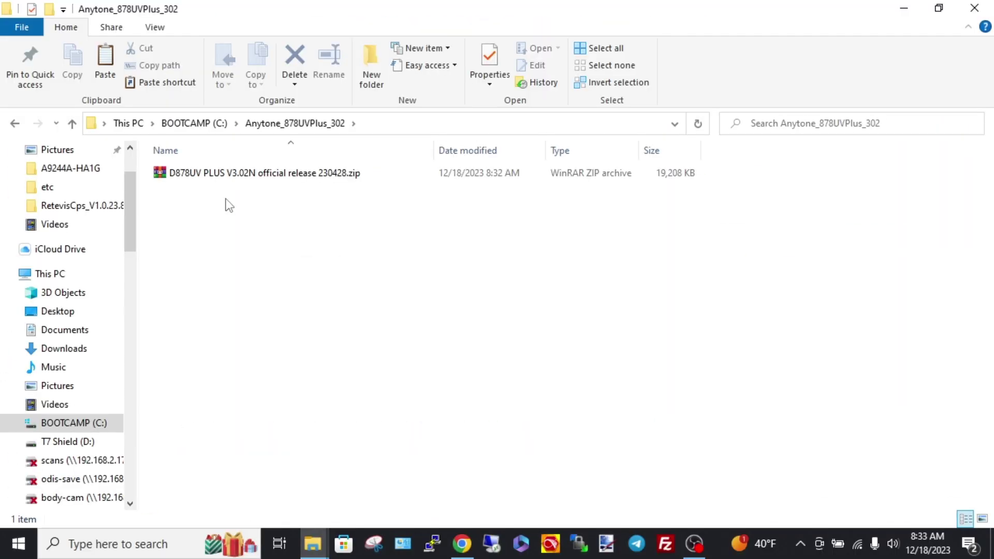
Step: Extract D878UV PLUS V3.02N official release 230428.zip into a folder of the same name beside it
double_click(209, 178)
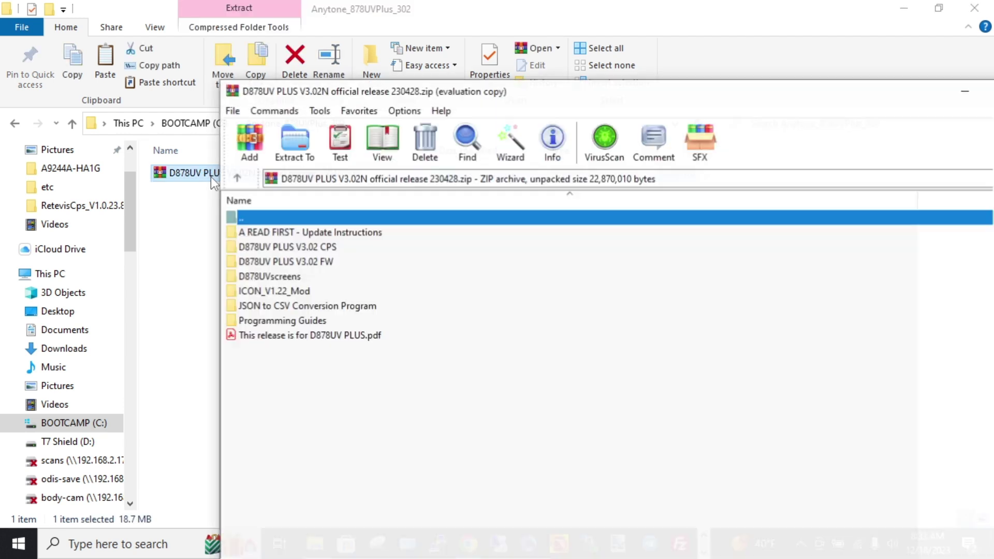
left_click(494, 506)
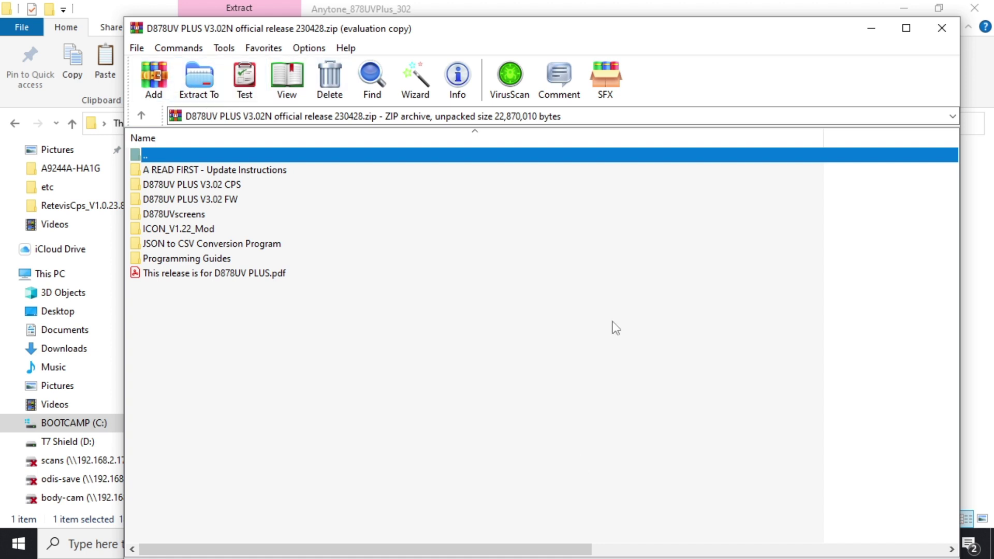
left_click(942, 28)
left_click(325, 315)
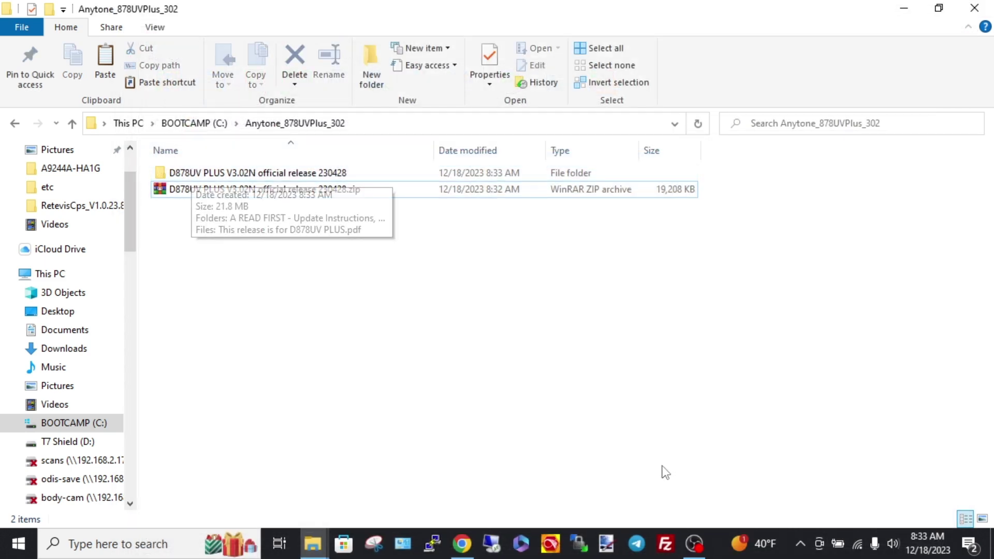
Step: Examine the documents in the extracted release's A READ FIRST - Update Instructions folder, showing their full file names
double_click(197, 173)
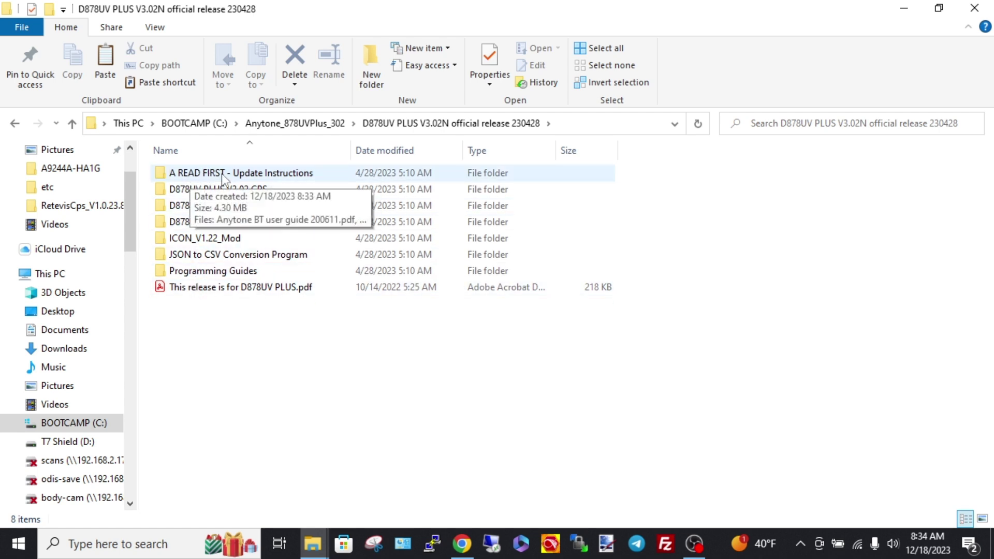
double_click(265, 175)
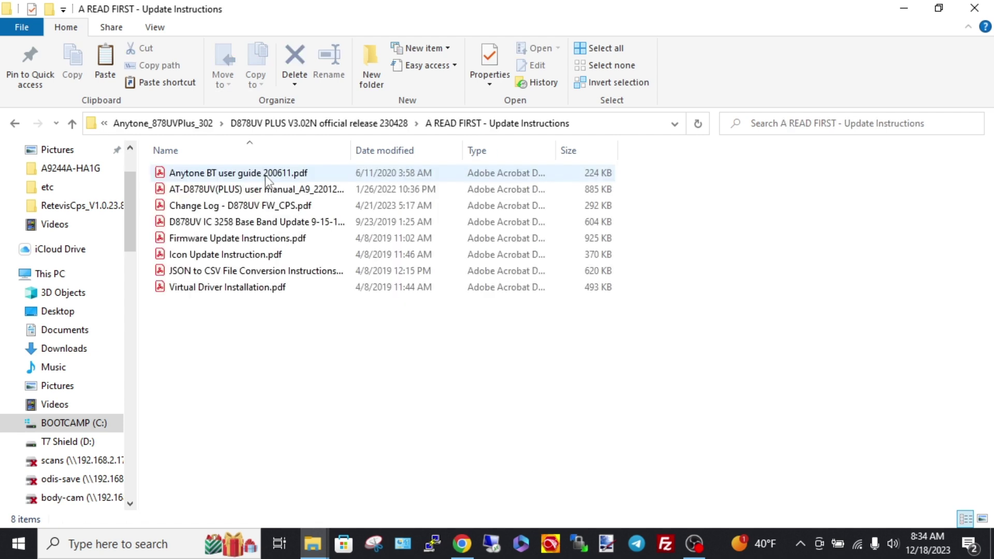
left_click_drag(346, 147, 435, 147)
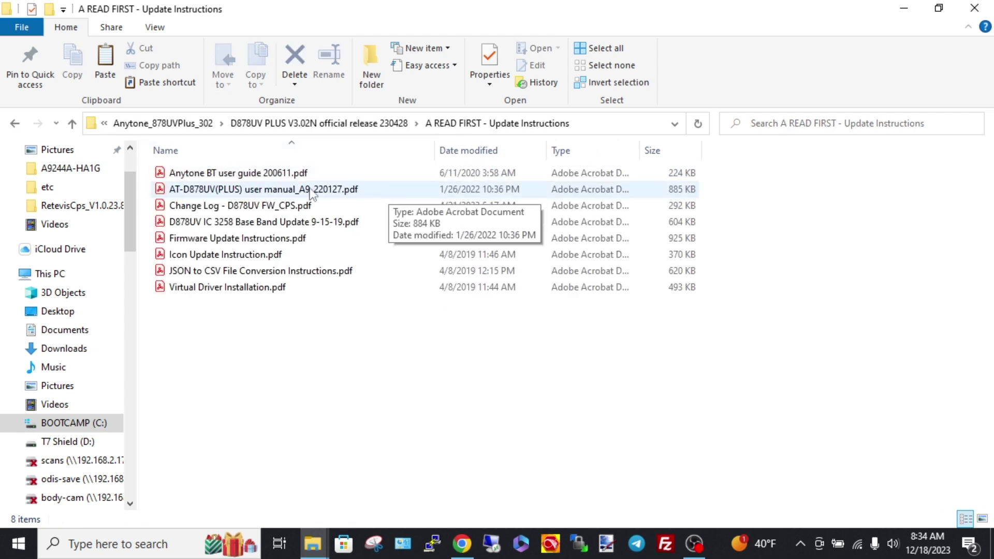
left_click(15, 124)
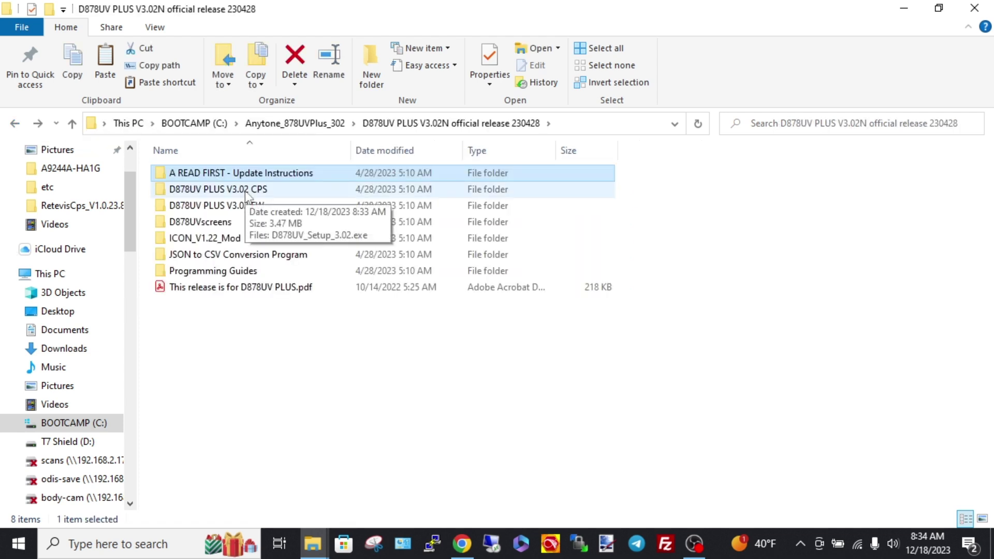
Step: Run D878UV_Setup_3.02.exe from the D878UV PLUS V3.02 CPS folder, keeping the default destination and Start Menu folder
double_click(245, 190)
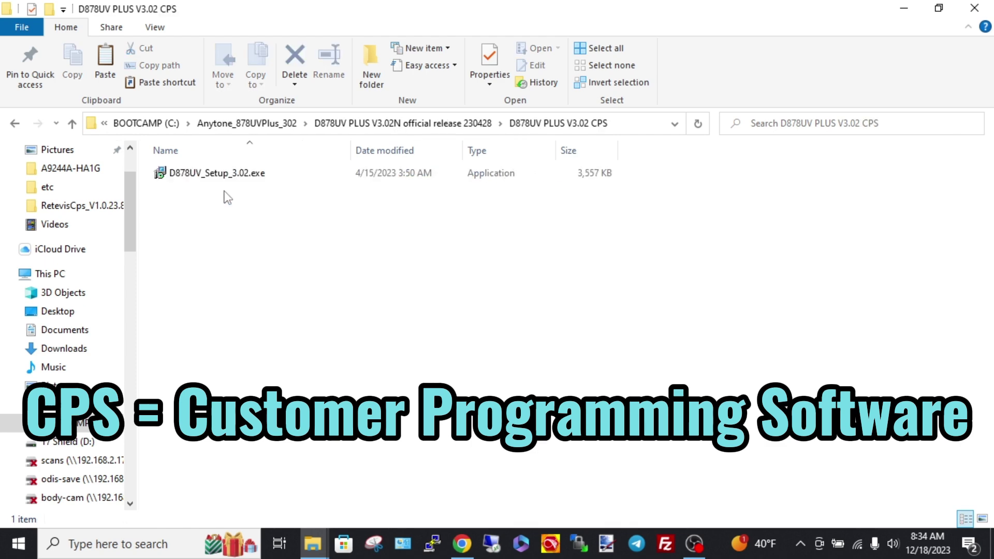
left_click(223, 177)
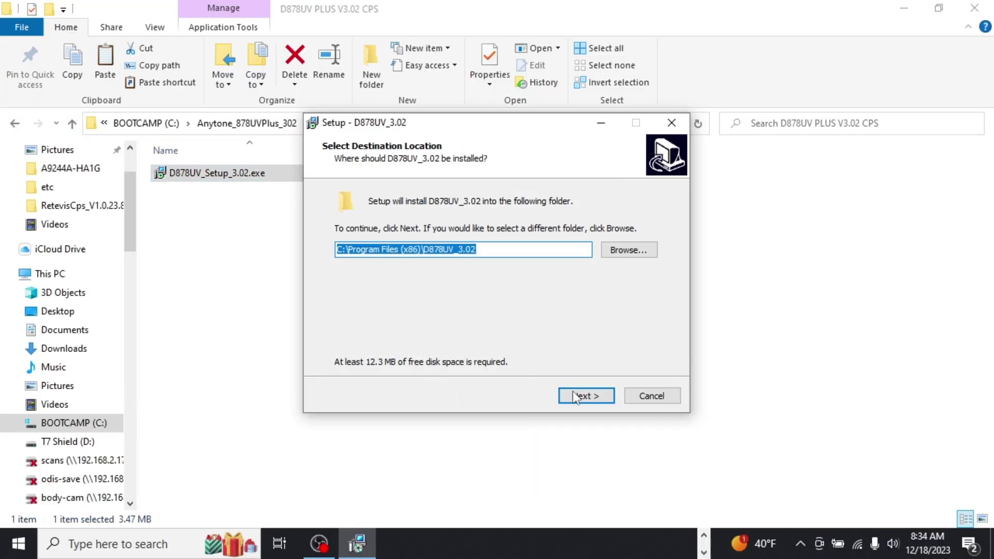
key("Return")
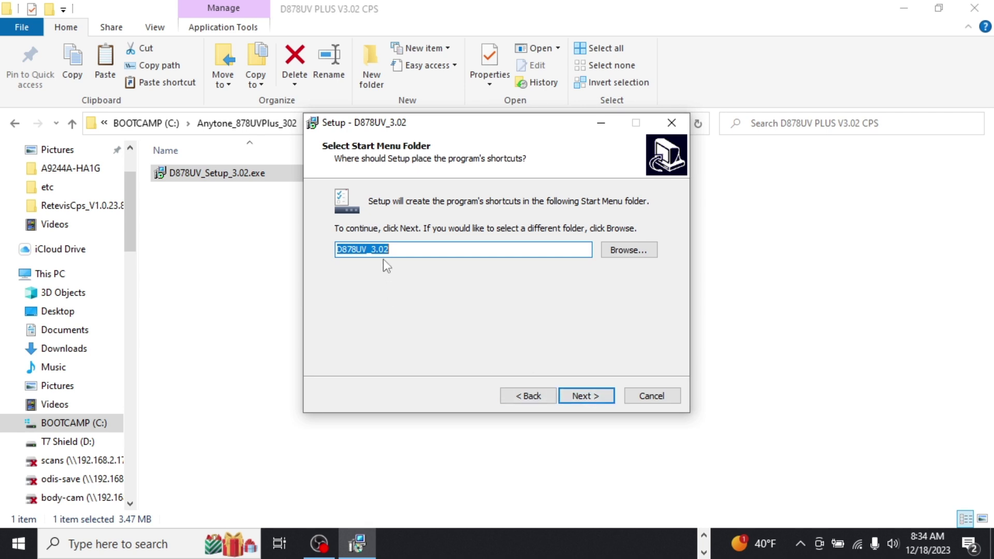
left_click(584, 395)
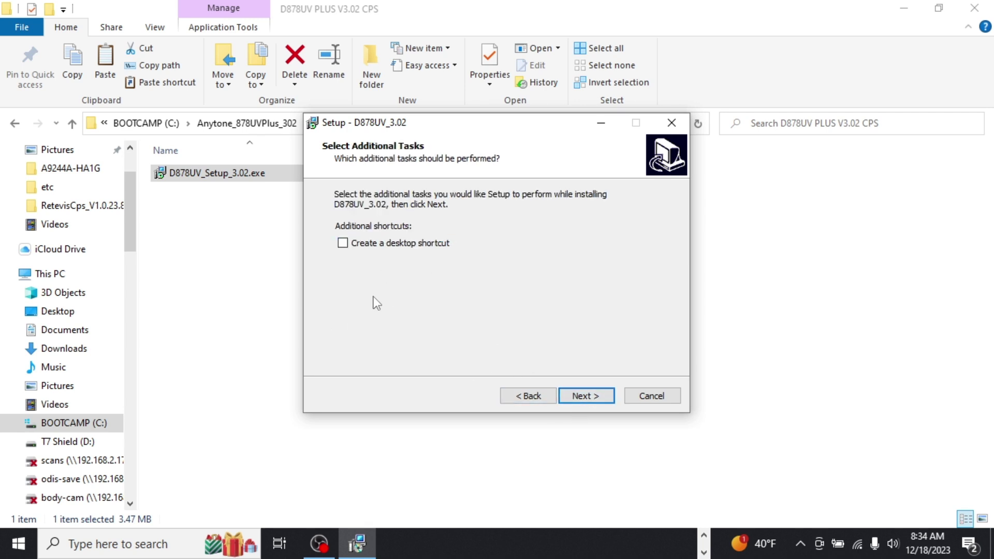
Step: Install D878UV_3.02 with a desktop shortcut and finish the setup without launching the program
left_click(342, 244)
left_click(572, 396)
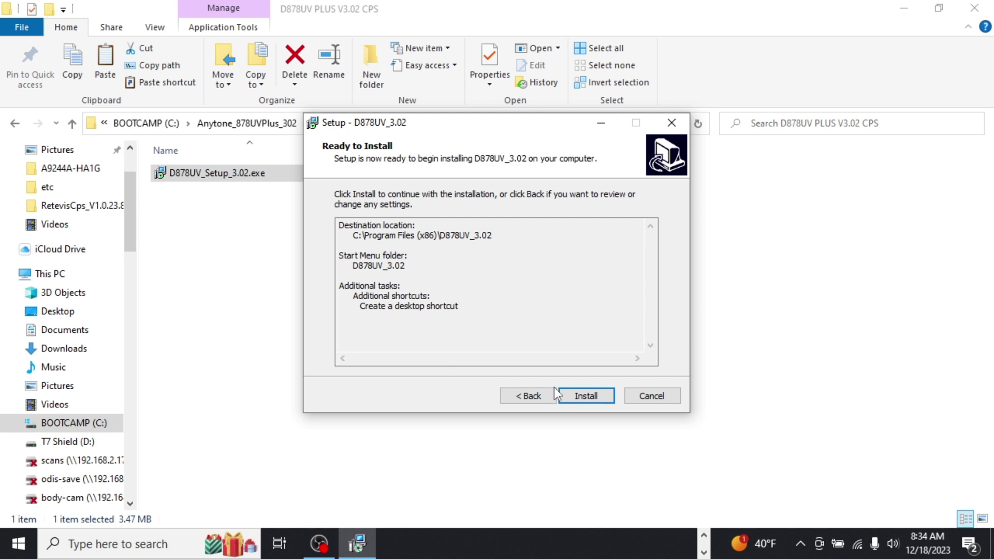
left_click(578, 399)
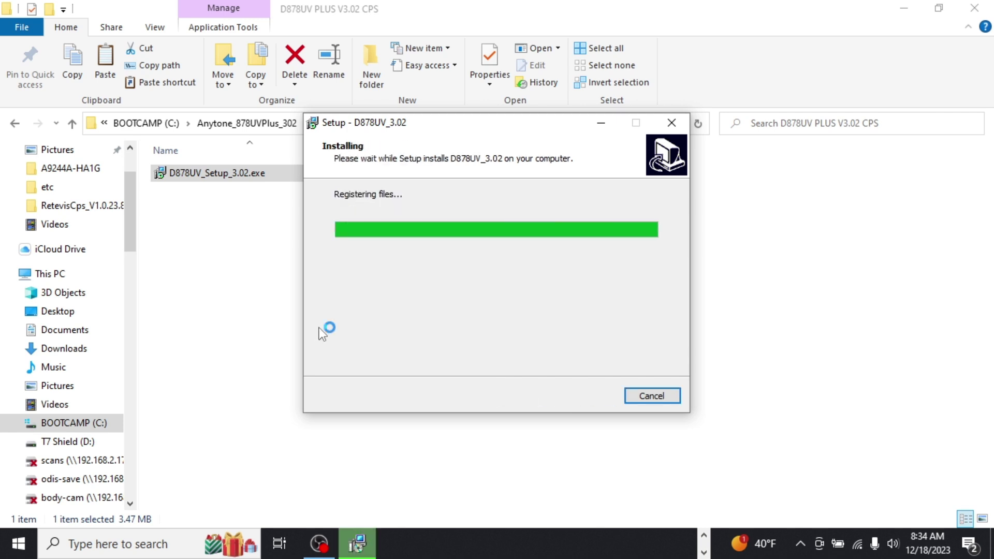
left_click(449, 260)
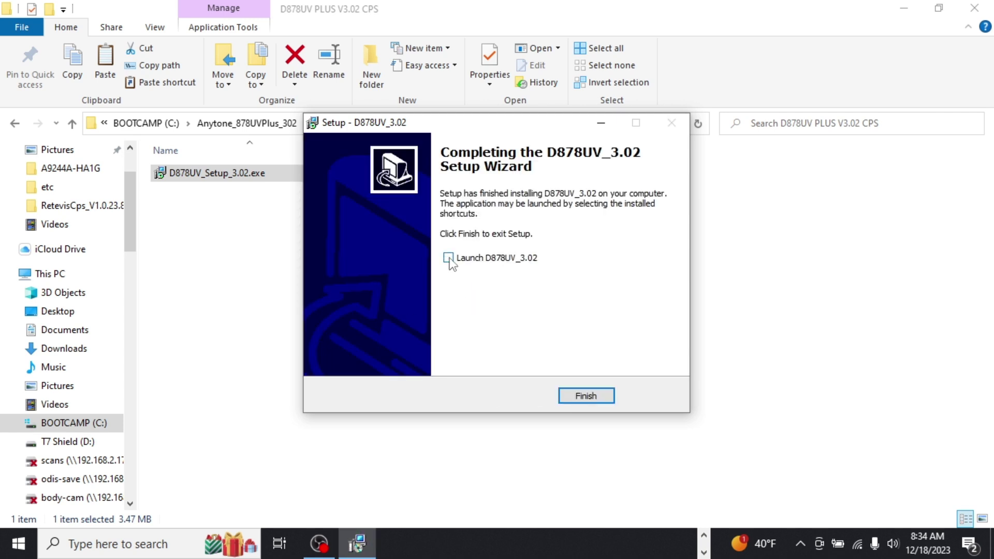
left_click(594, 397)
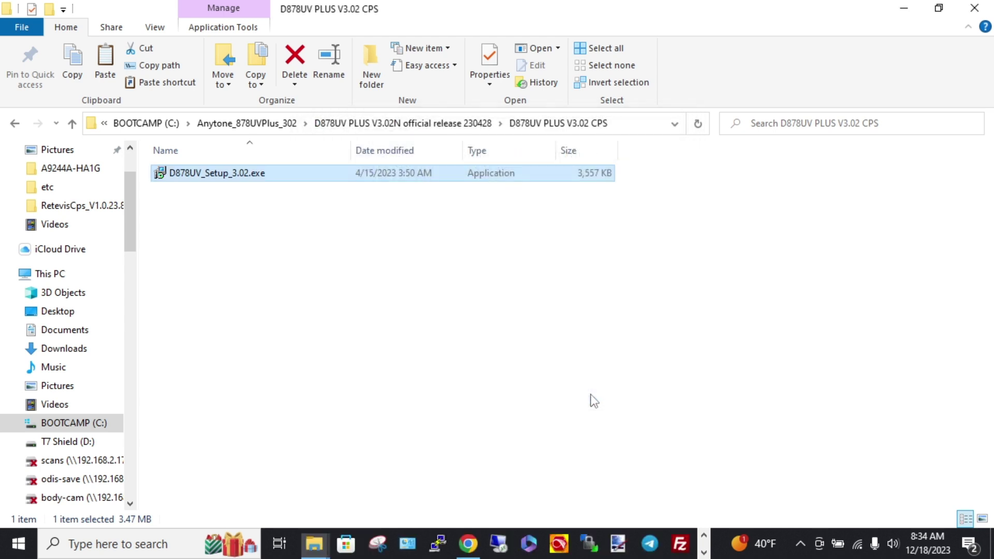
Step: Browse the sample images in the D878UVscreens folder and view D787UV_boot_image.bmp in Photos
left_click(14, 123)
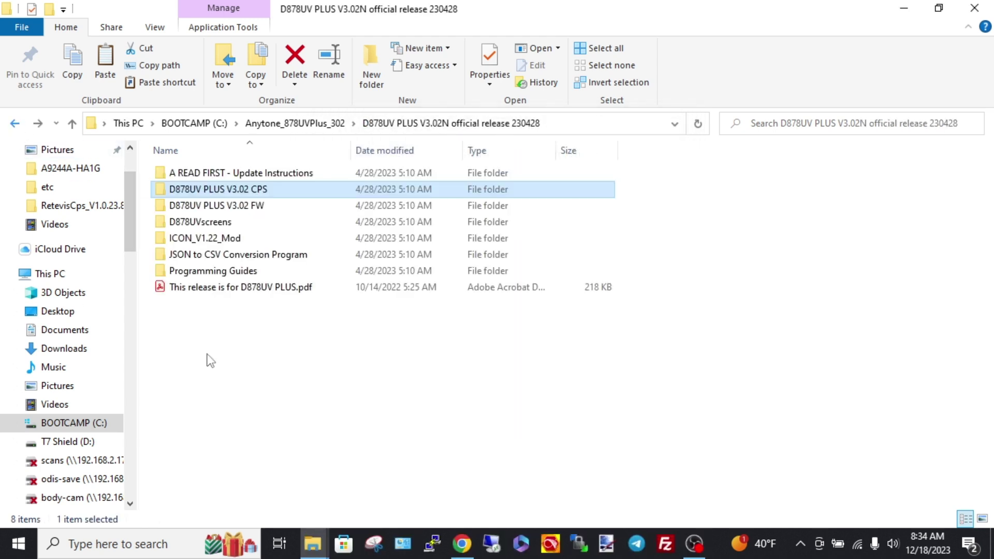
double_click(192, 226)
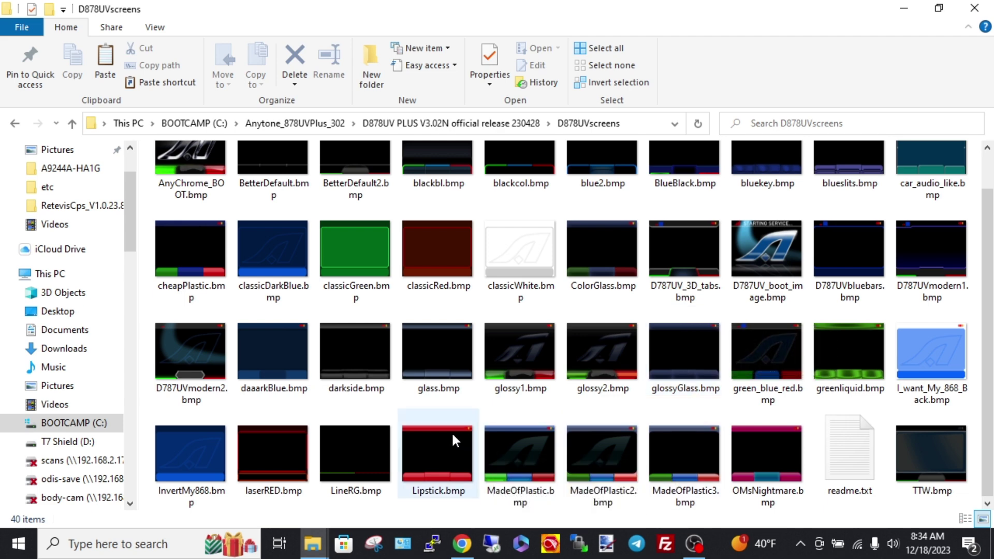
scroll(453, 440, "up", 1)
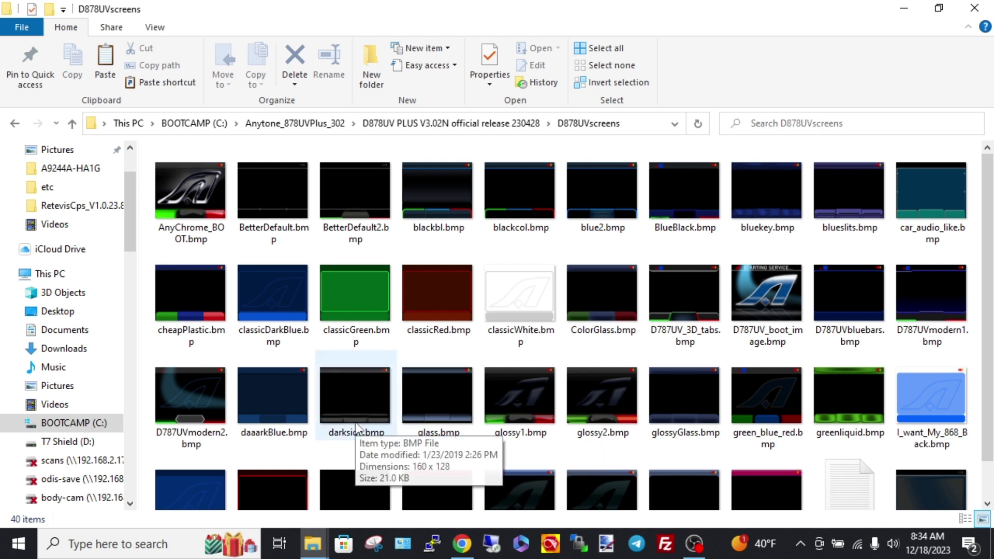
double_click(768, 293)
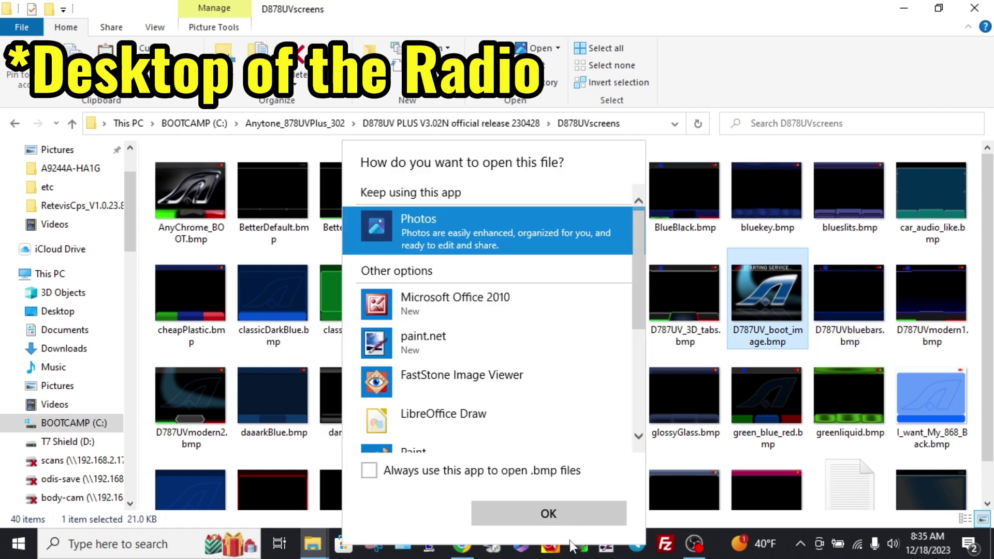
left_click(567, 515)
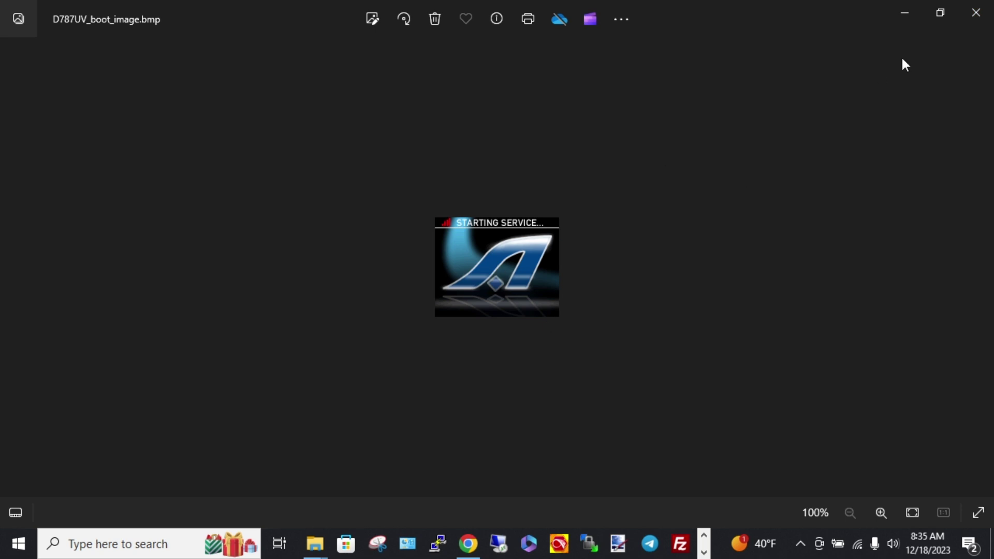
left_click(965, 14)
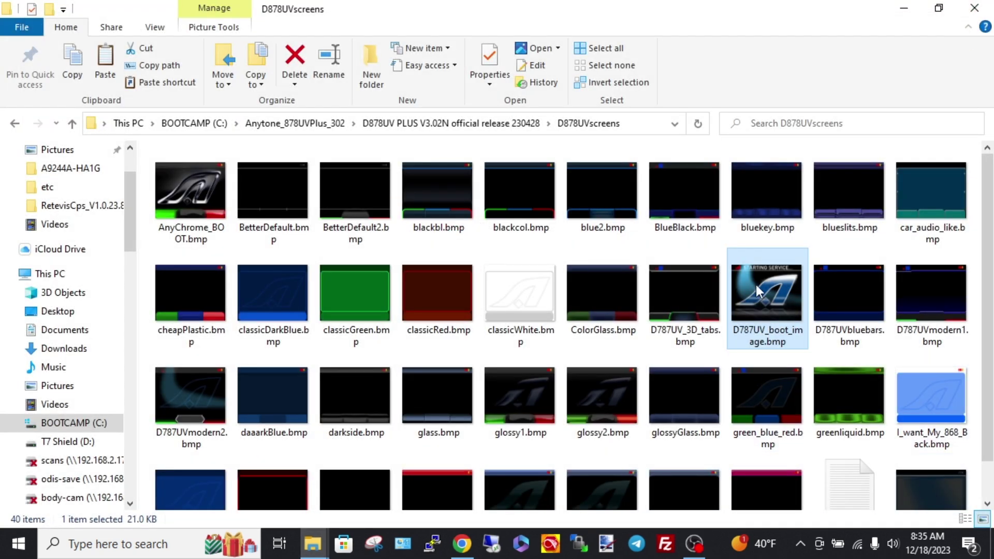
Step: Check the dimensions and bit depth of D787UV_boot_image.bmp in its file properties
mouse_move(757, 291)
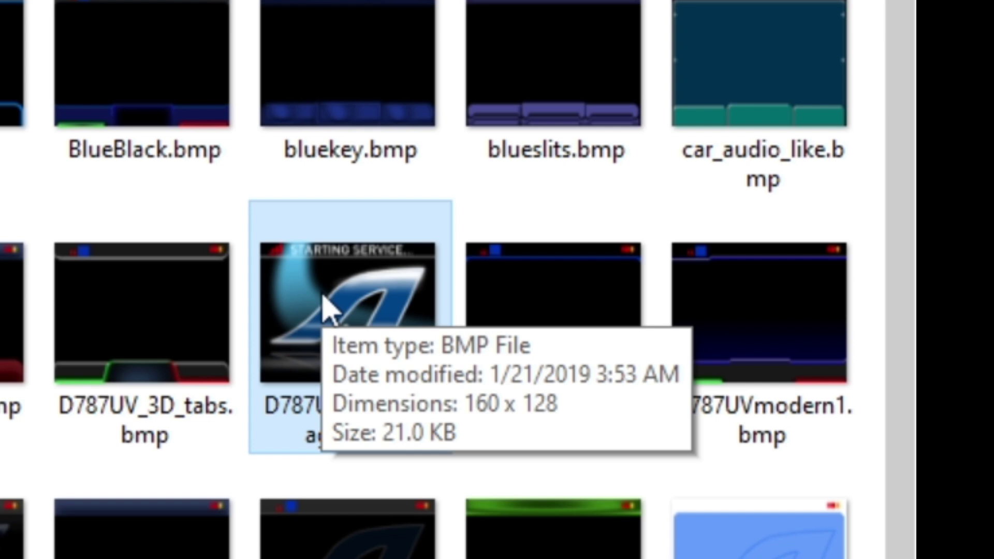
right_click(326, 306)
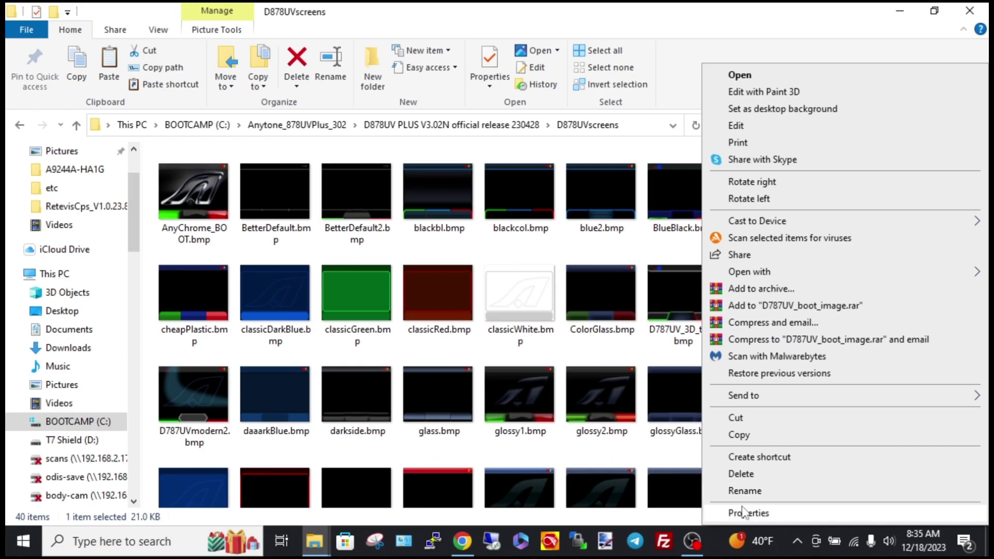
left_click(744, 513)
left_click_drag(825, 149, 476, 116)
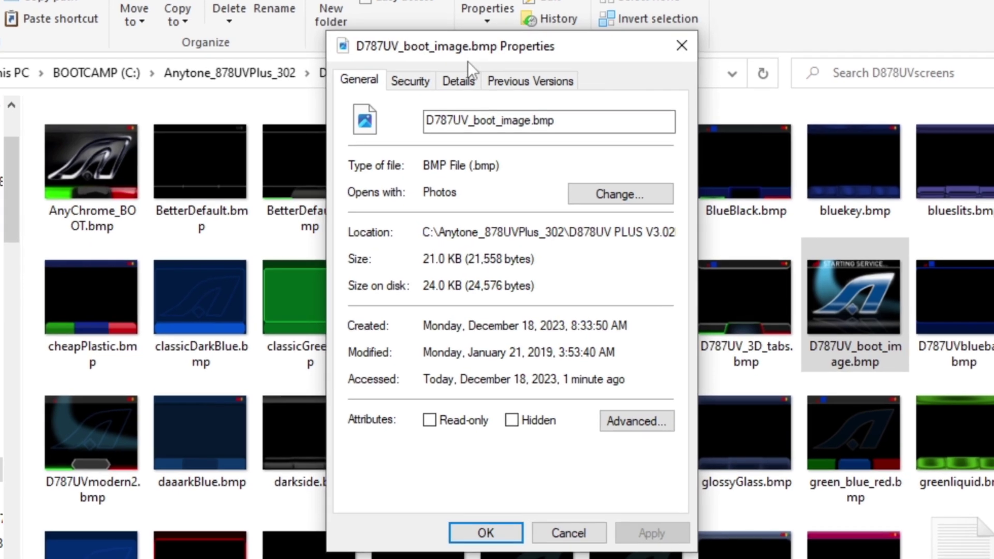
left_click(457, 84)
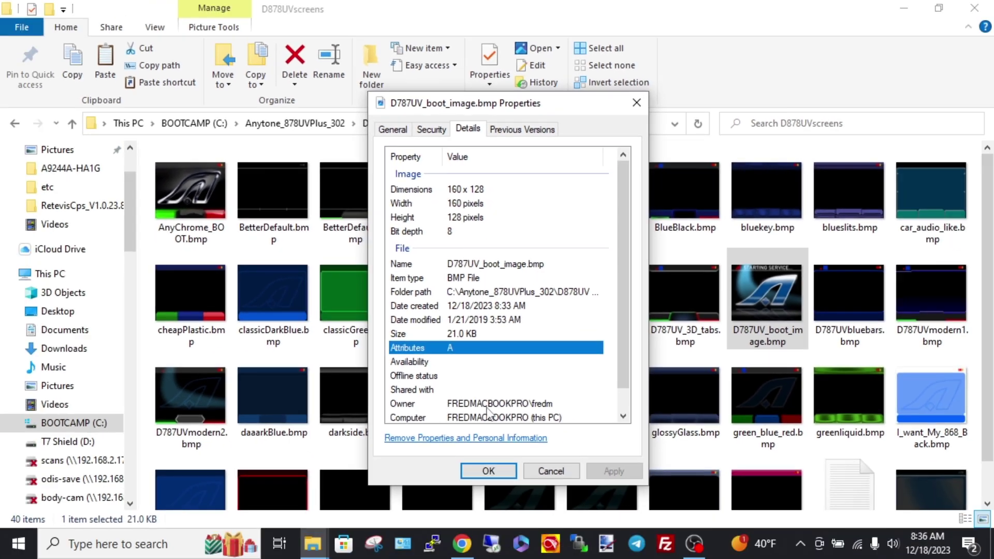
left_click(488, 471)
left_click(41, 386)
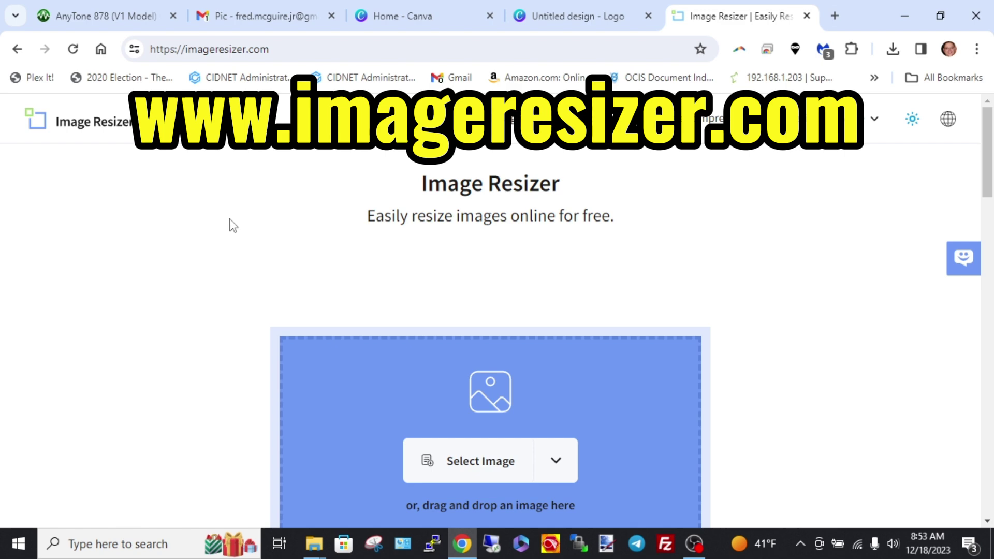
Step: Load HRC Large.png from the D878UVscreens folder of the D878UV PLUS V3.02N release on drive C into the image resizer
left_click(478, 468)
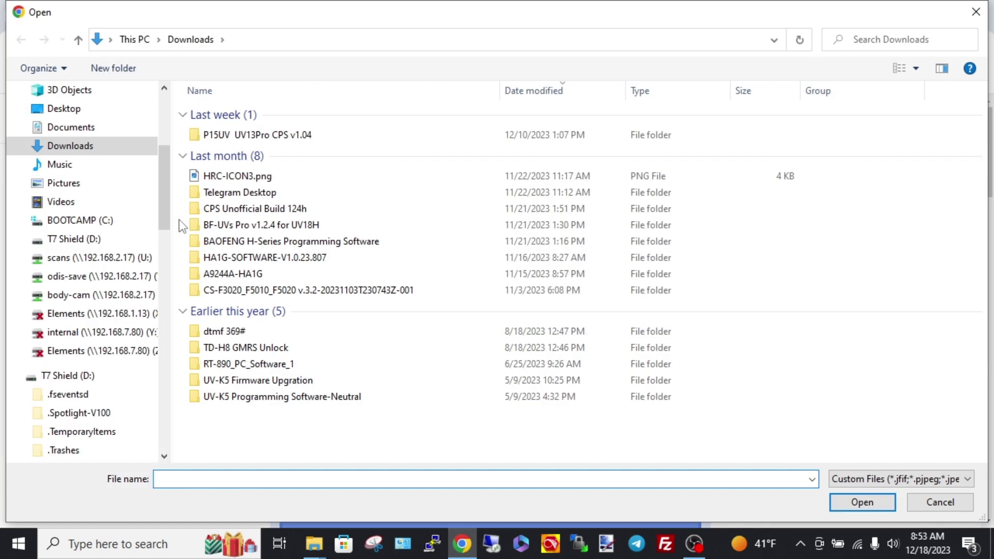
mouse_move(266, 20)
left_mouse_down()
mouse_move(256, 1)
mouse_move(255, 21)
left_mouse_up()
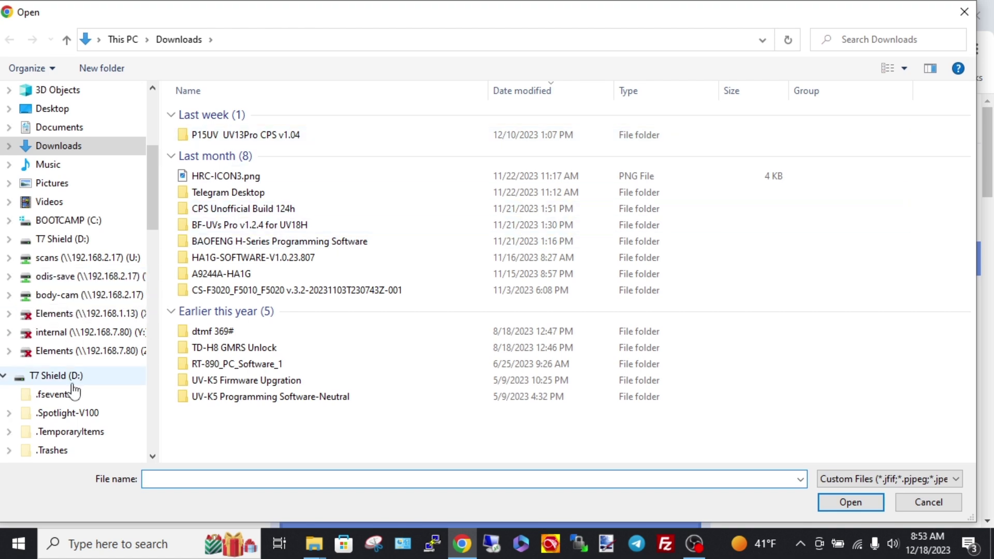
left_click(59, 221)
double_click(234, 128)
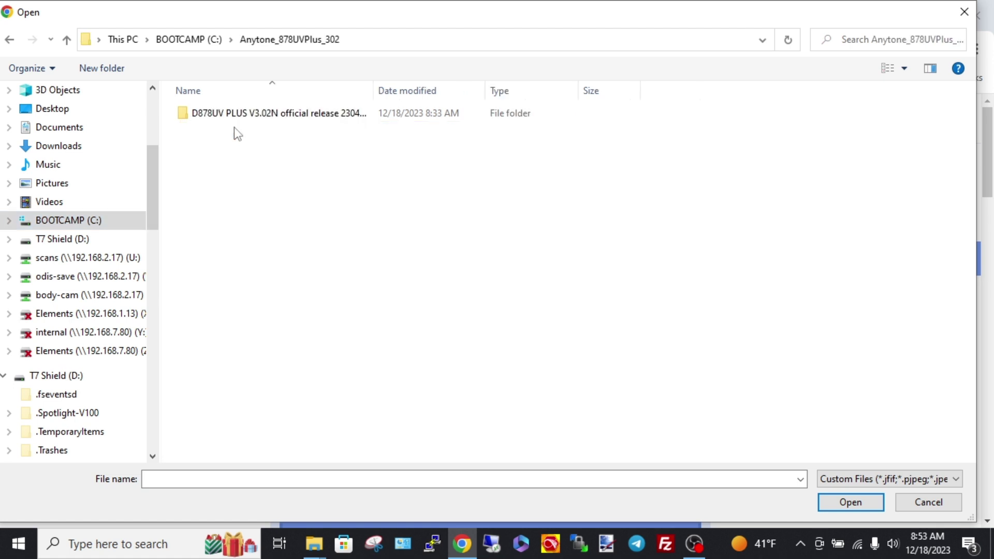
double_click(232, 117)
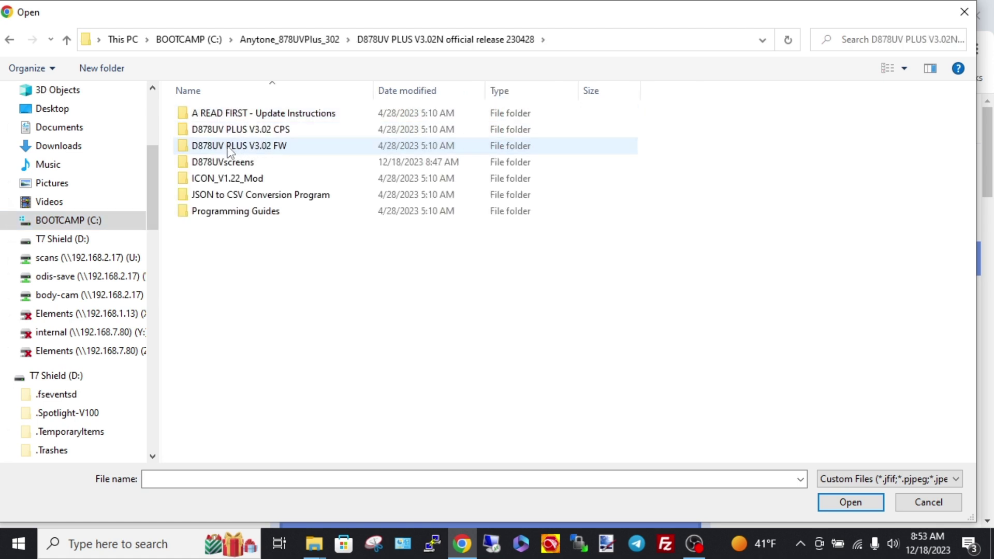
double_click(222, 165)
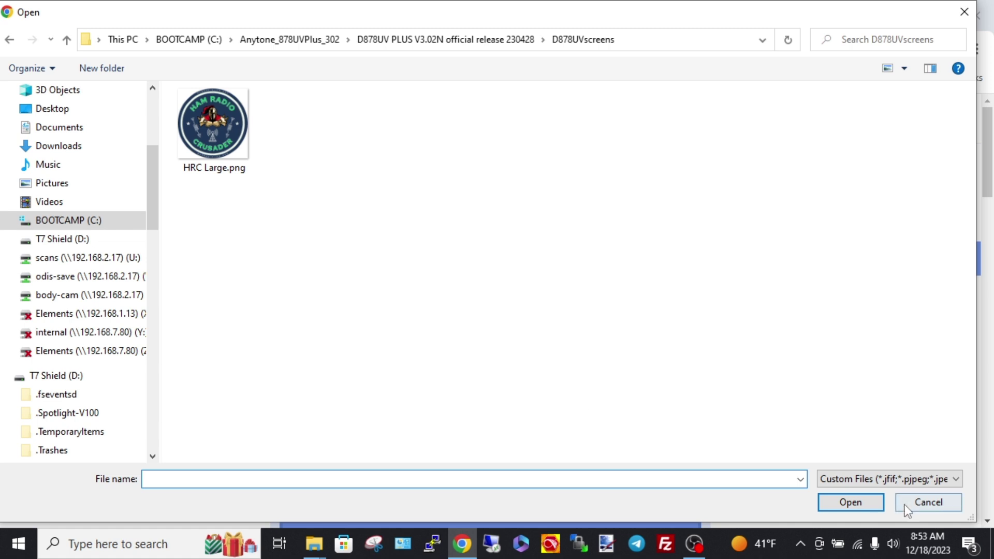
left_click(212, 123)
left_click(835, 505)
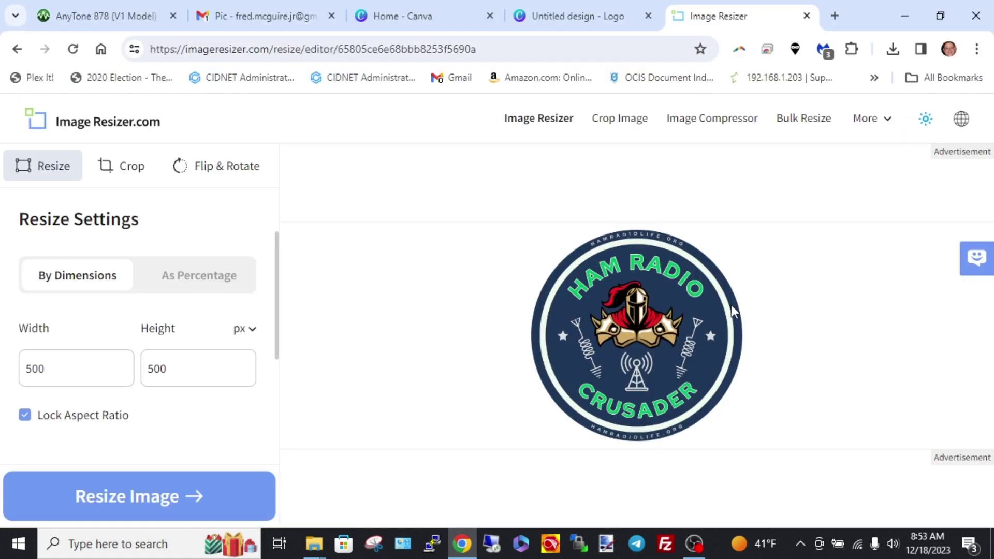
Step: Resize the logo to 160 px wide by 128 px high with the aspect ratio unlocked, keeping the original export format
double_click(76, 368)
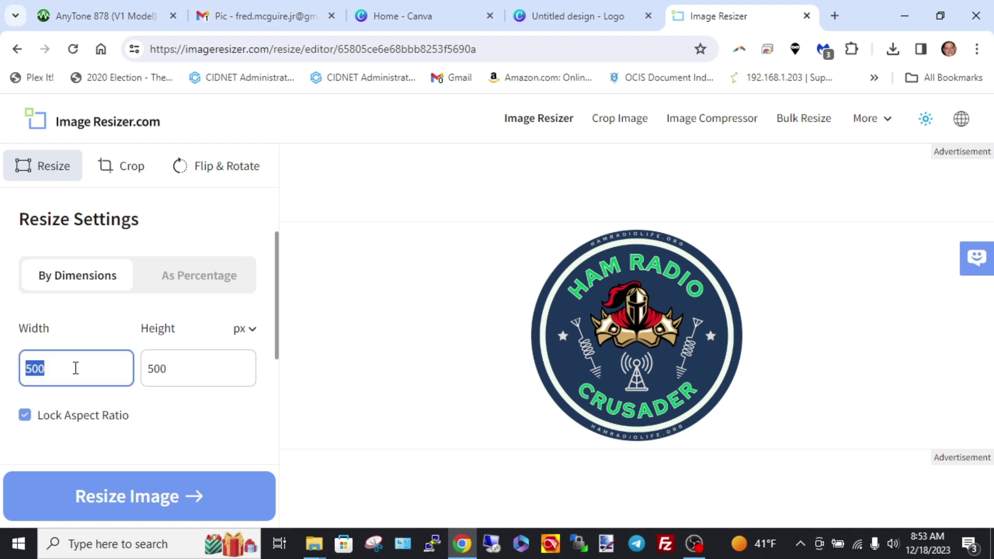
type("160")
left_click(24, 416)
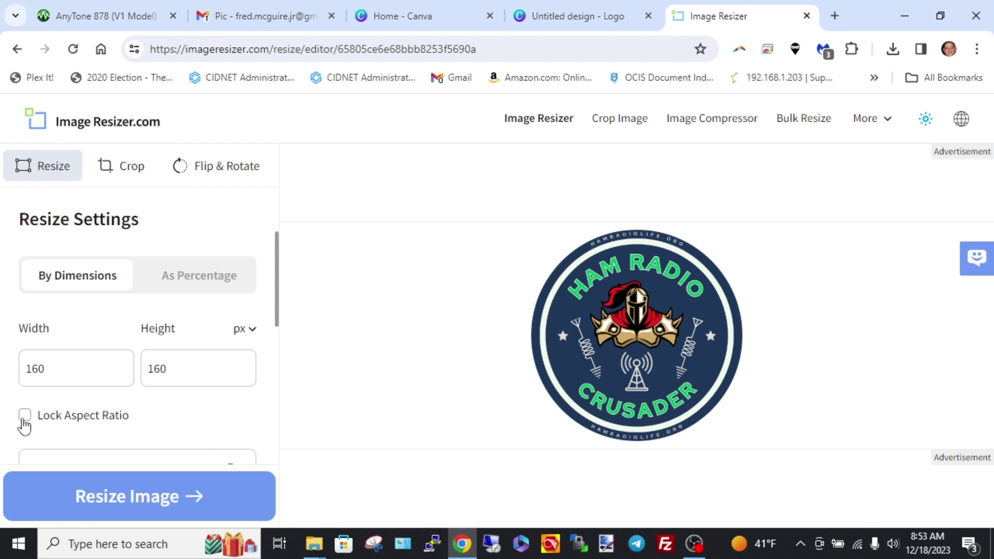
double_click(164, 367)
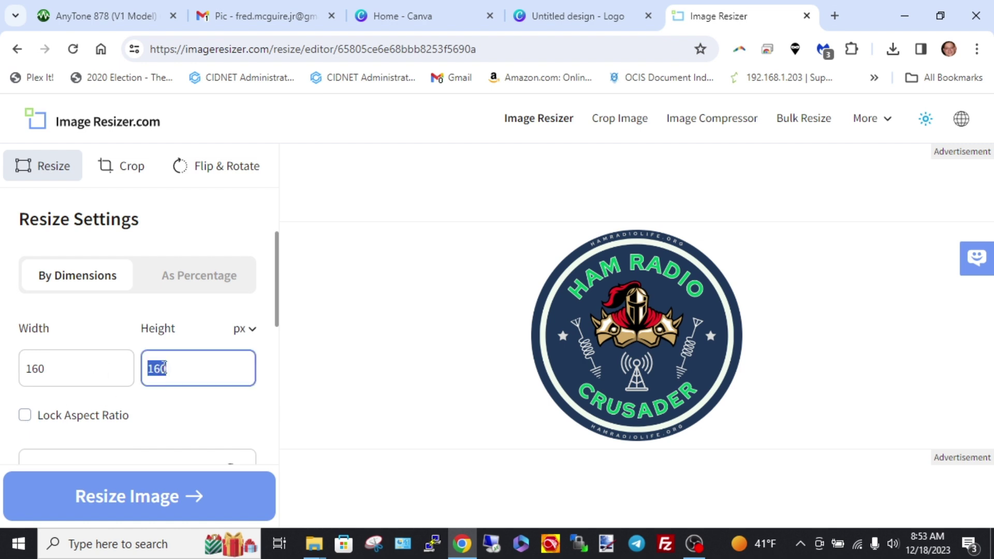
type("12")
scroll(278, 295, "down", 1)
scroll(279, 321, "down", 3)
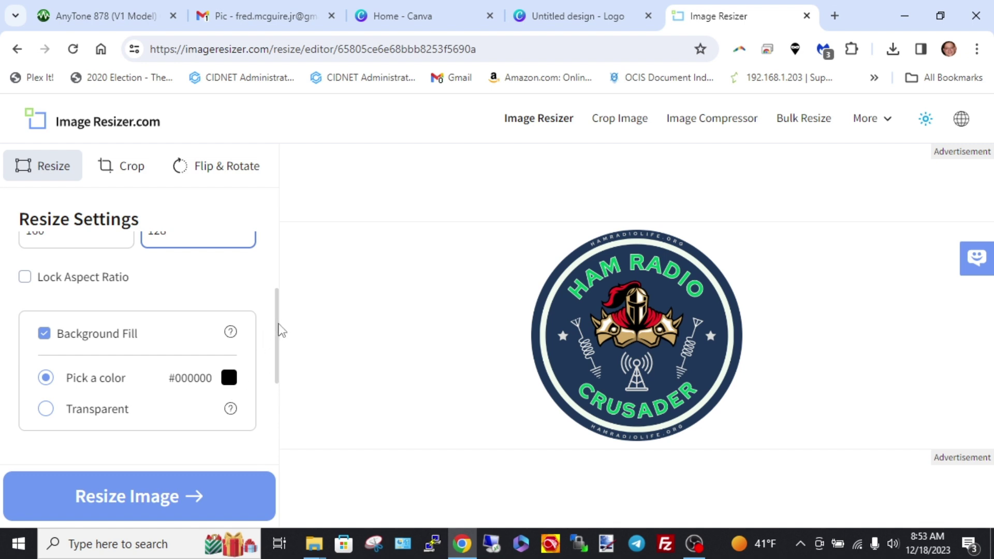
scroll(278, 322, "down", 5)
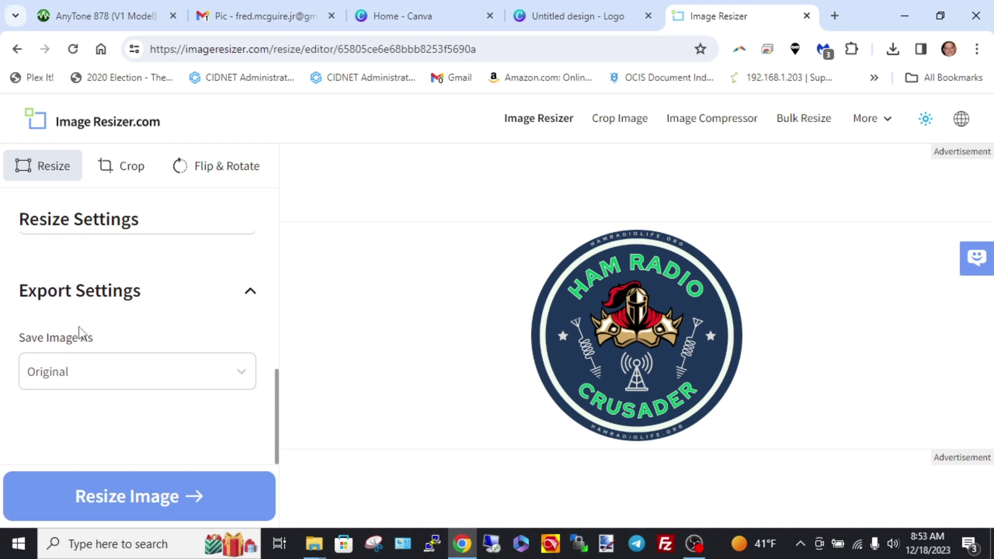
left_click(149, 498)
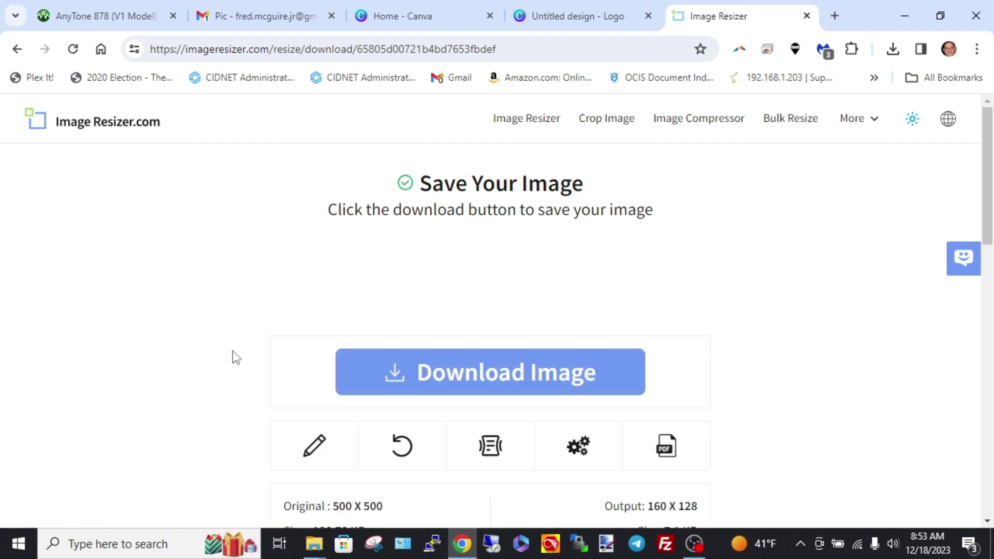
Step: Download the resized image to the D878UVscreens folder as HRC Small.png
left_click(436, 370)
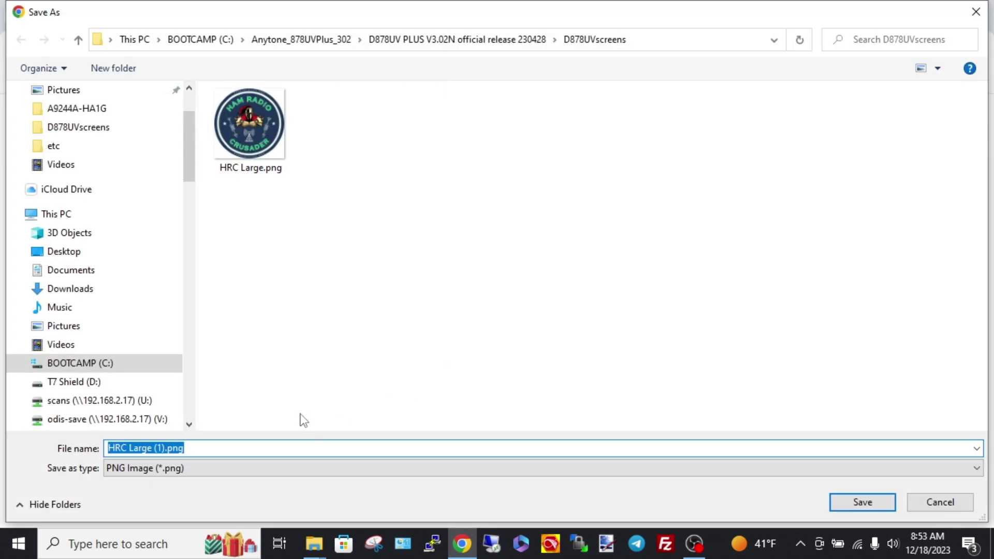
left_click(166, 449)
key("BackSpace")
key("BackSpace")
key("BackSpace")
key("BackSpace")
key("BackSpace")
key("BackSpace")
key("BackSpace")
key("BackSpace")
key("BackSpace")
type("Small")
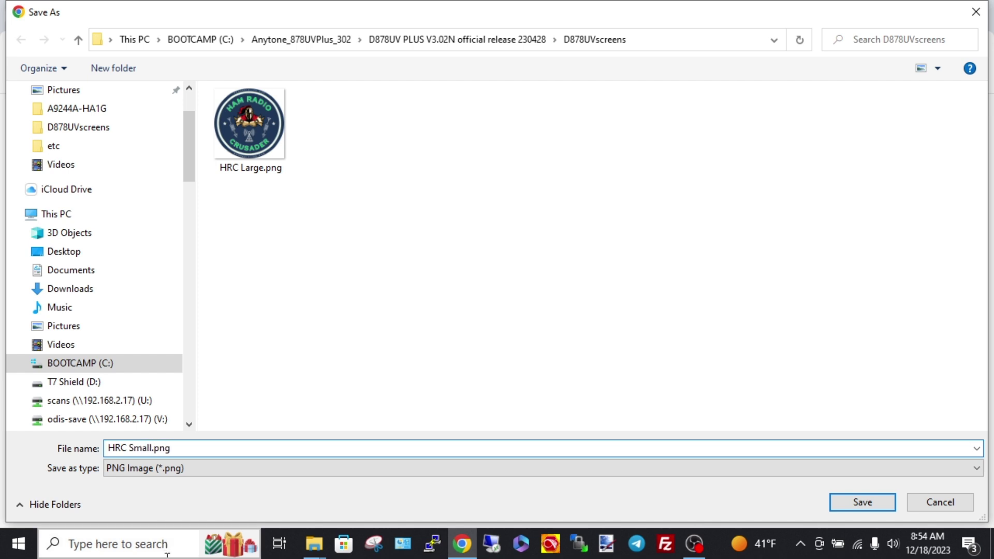
left_click(163, 468)
left_click(163, 467)
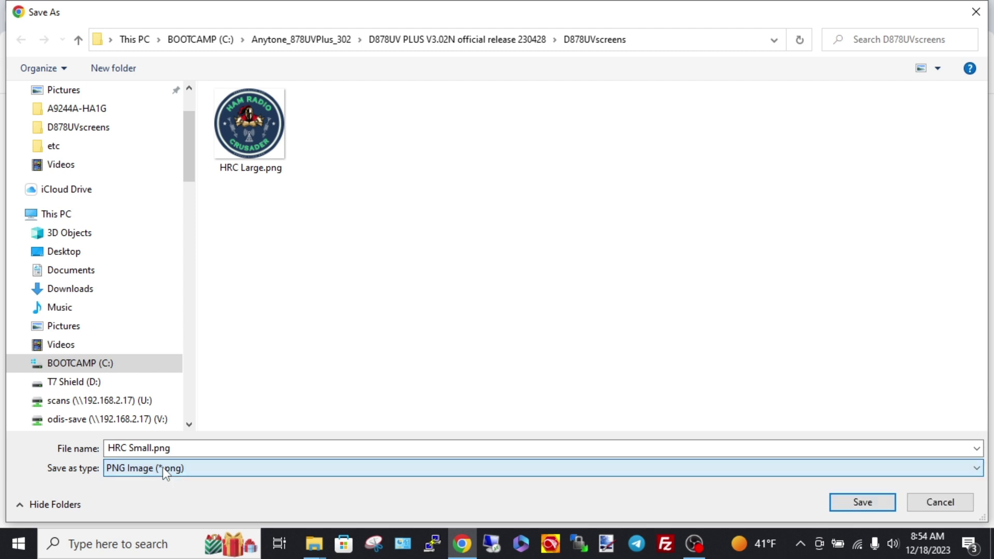
left_click(860, 503)
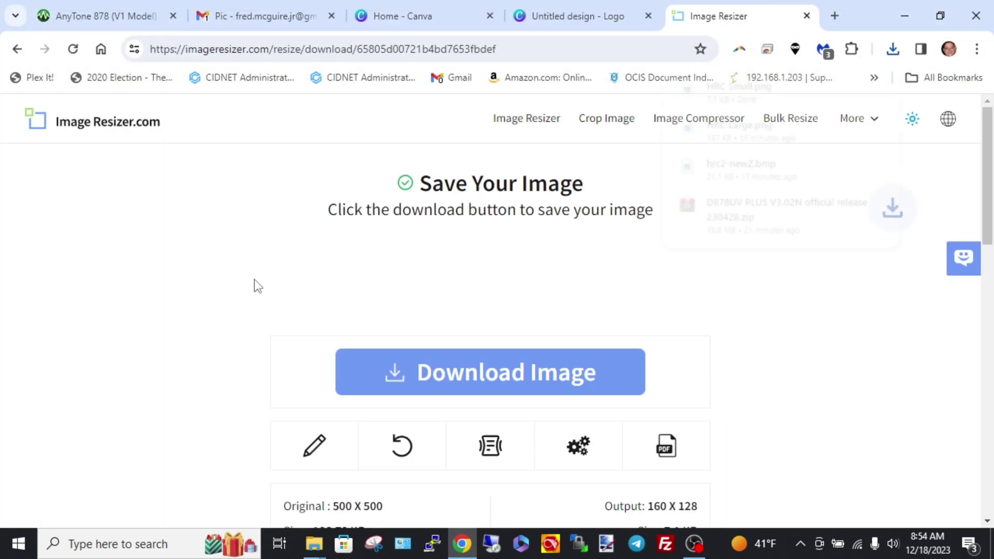
Step: Show the downloaded HRC Small.png in its folder and check its dimensions and bit depth in the file properties
mouse_move(798, 88)
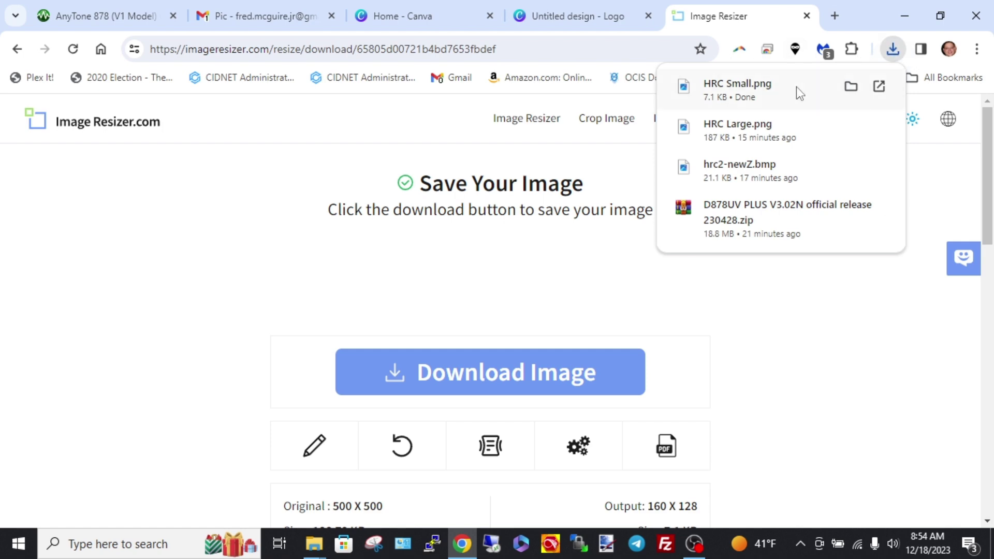
left_click(850, 87)
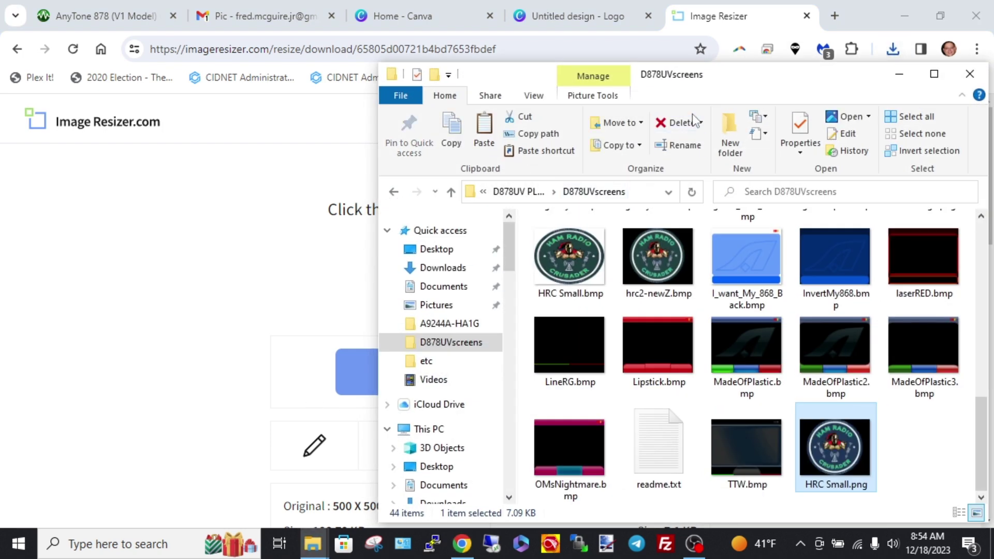
left_click_drag(713, 80, 492, 42)
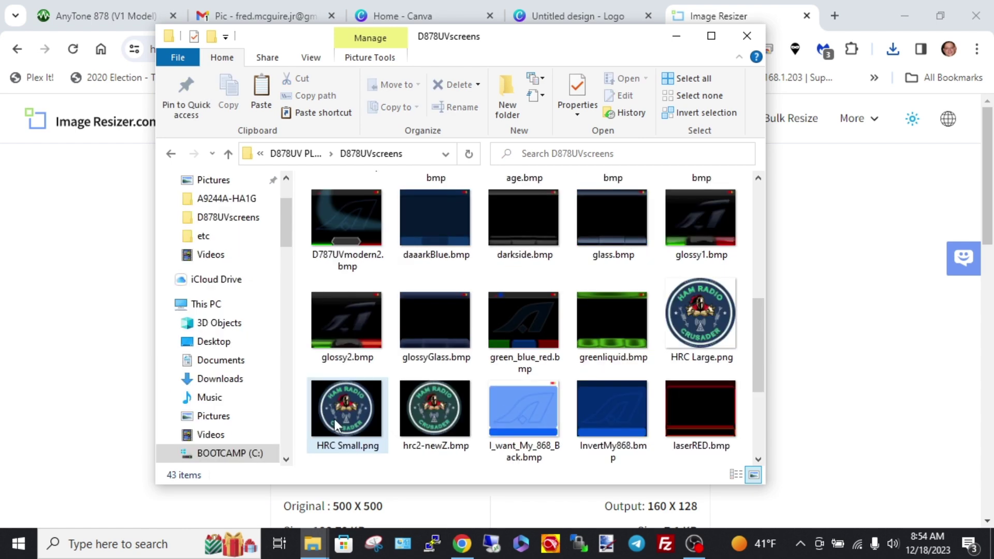
right_click(335, 424)
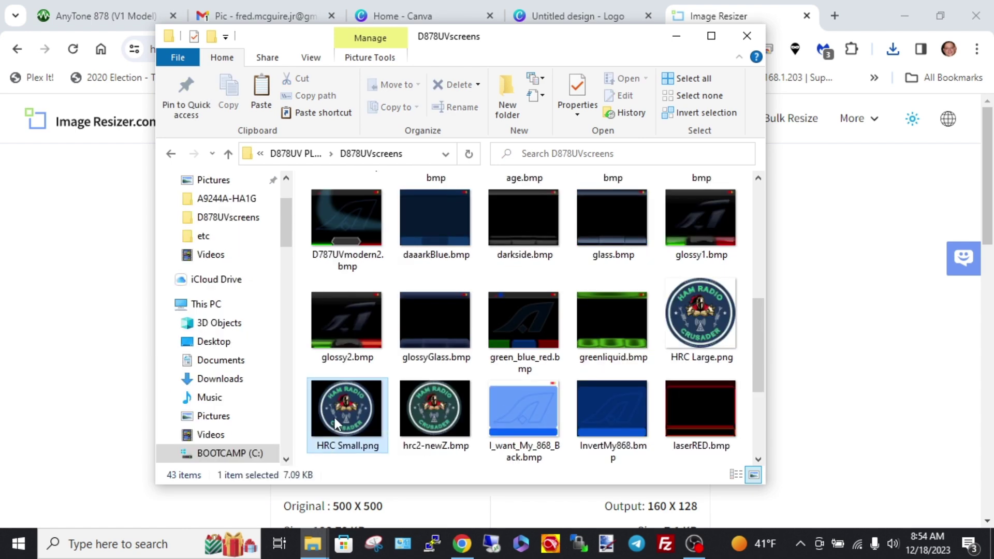
left_click(380, 515)
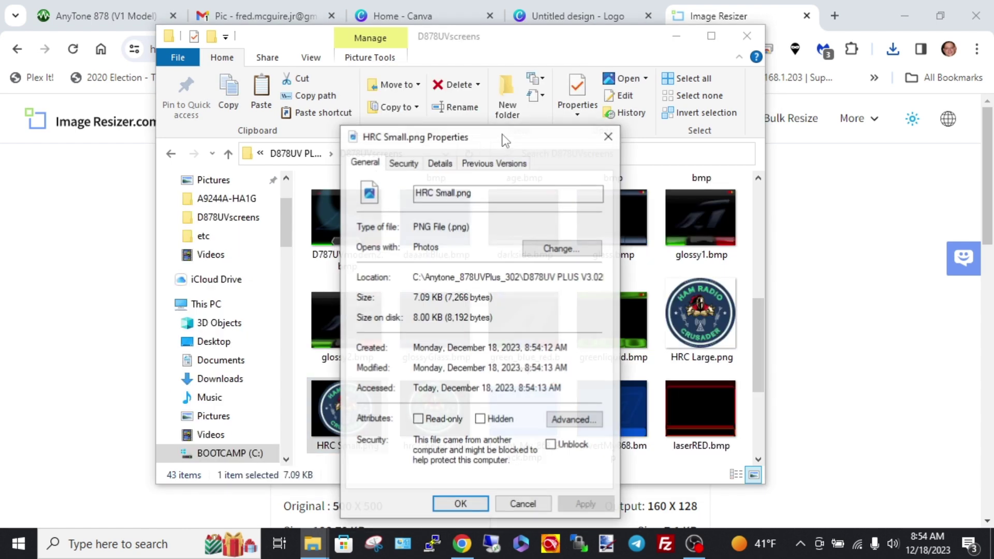
left_click(440, 161)
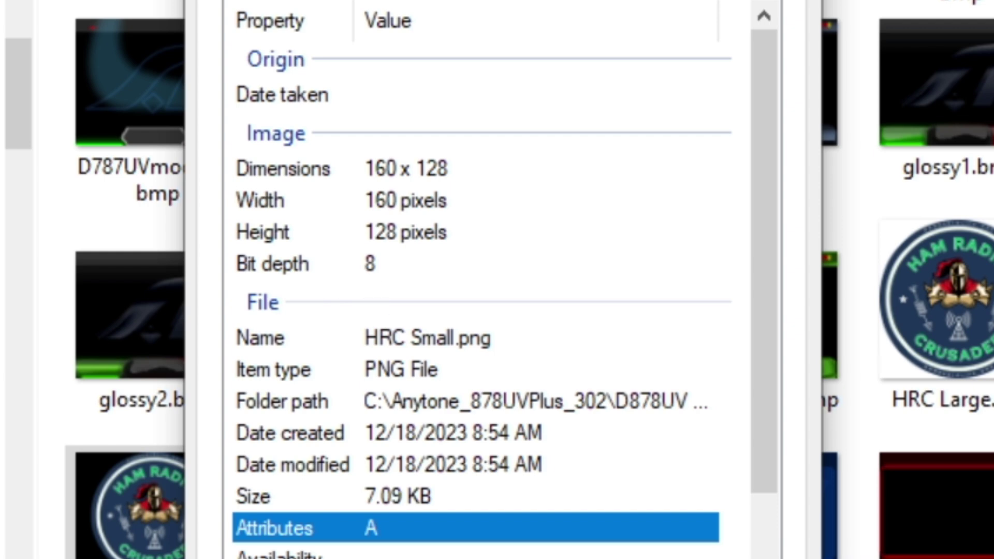
key("Escape")
Step: Open HRC Small.png from the D878UVscreens folder in Paint
mouse_move(343, 409)
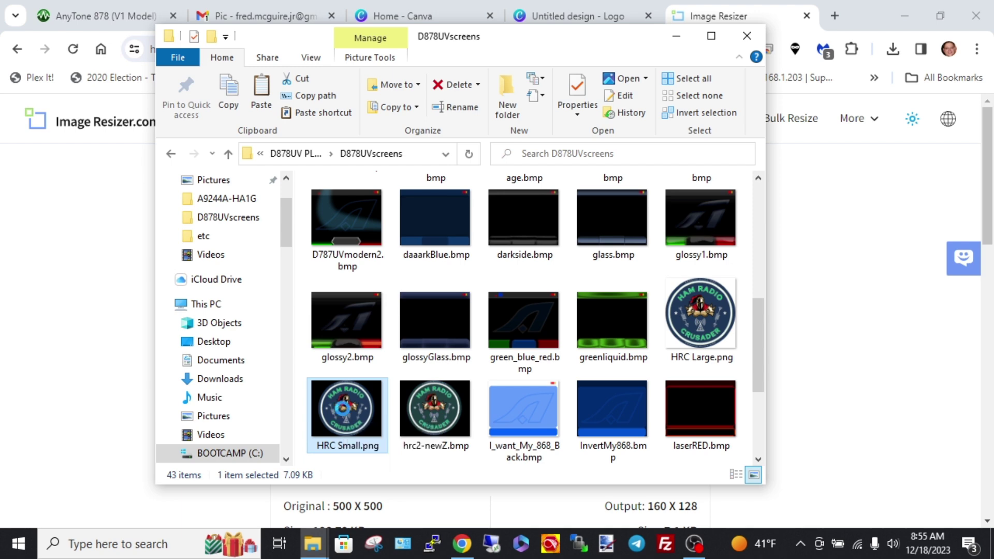
right_click(343, 409)
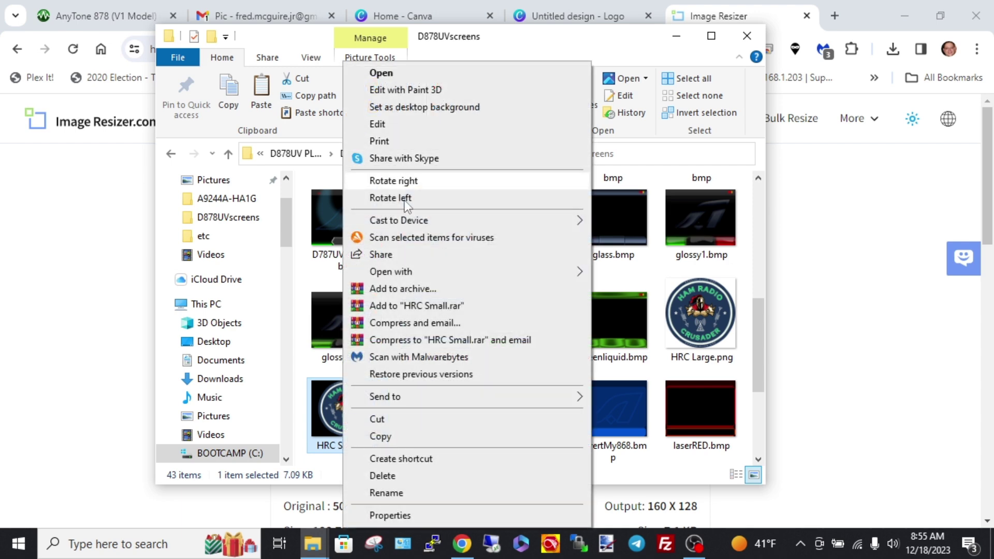
mouse_move(432, 274)
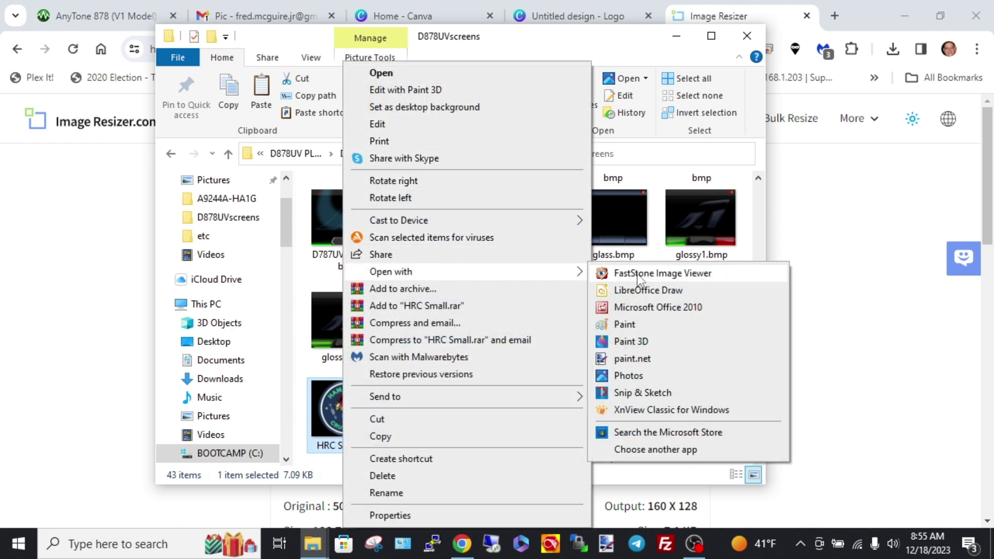
left_click(628, 332)
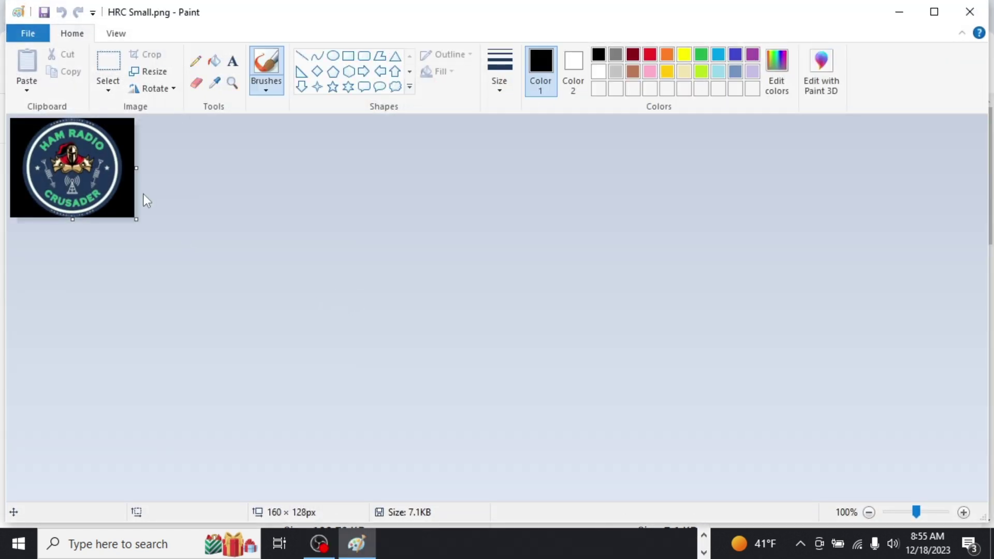
Step: Save the picture as a 256 Color Bitmap named HRC Small.bmp, accepting reduced color quality, and select the new file in the D878UVscreens folder
left_click(28, 33)
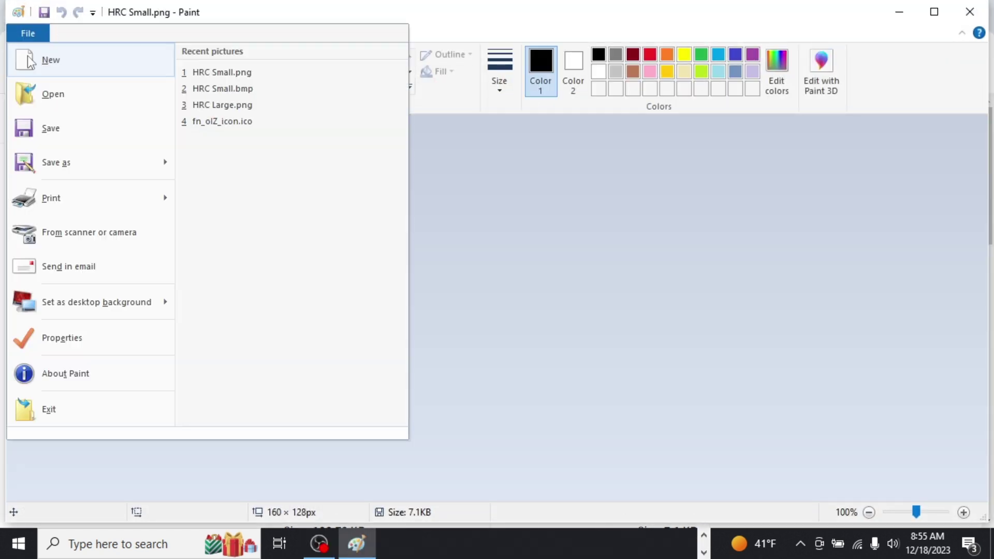
mouse_move(106, 162)
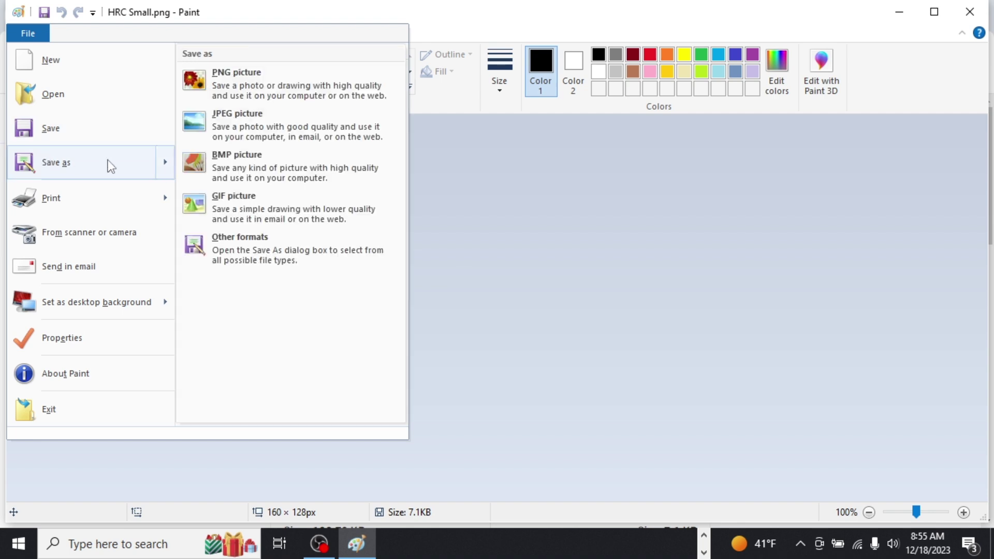
left_click(250, 165)
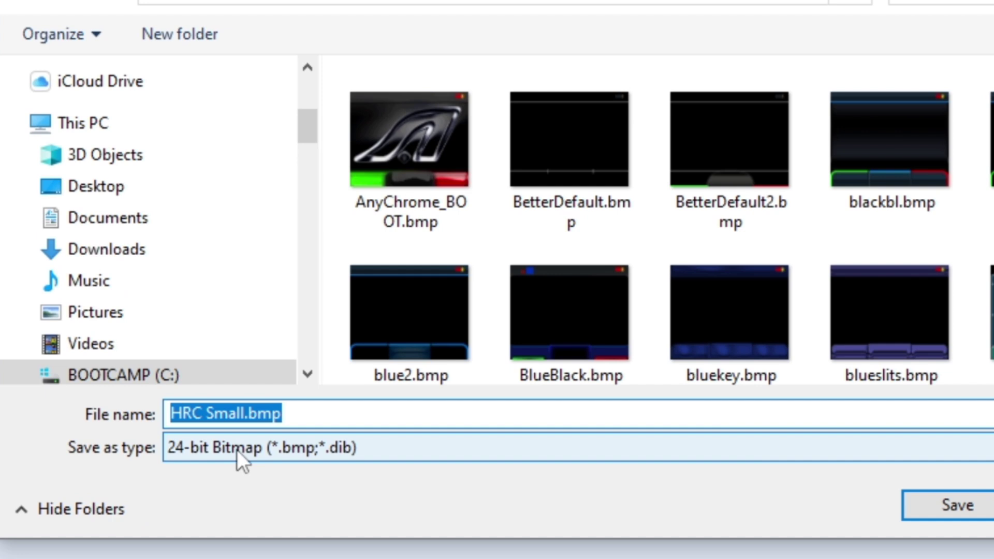
left_click(449, 453)
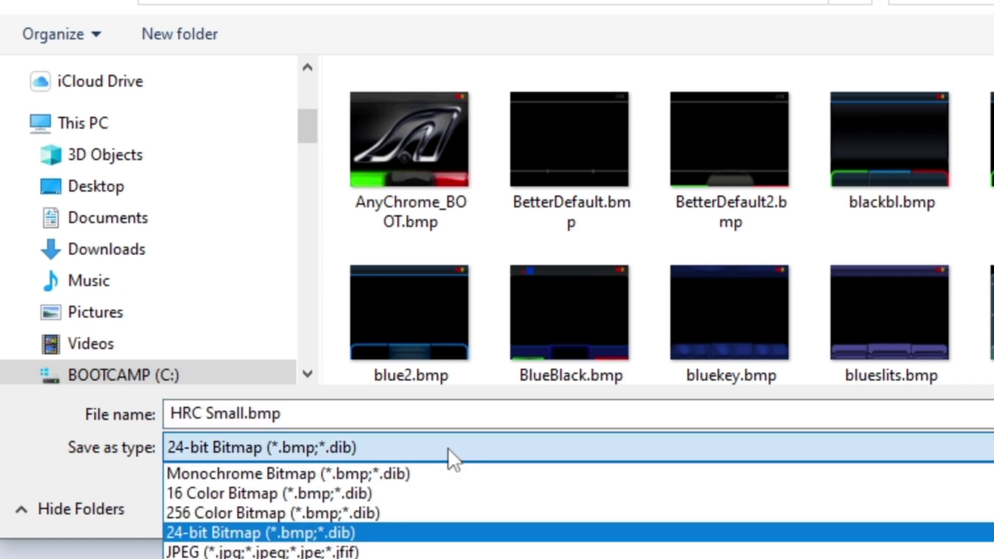
left_click(224, 513)
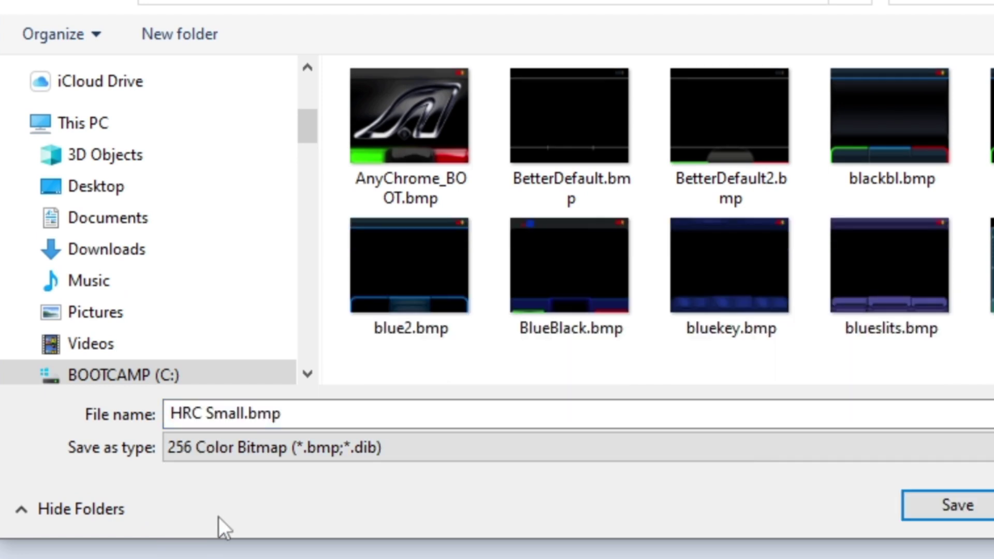
left_click(917, 509)
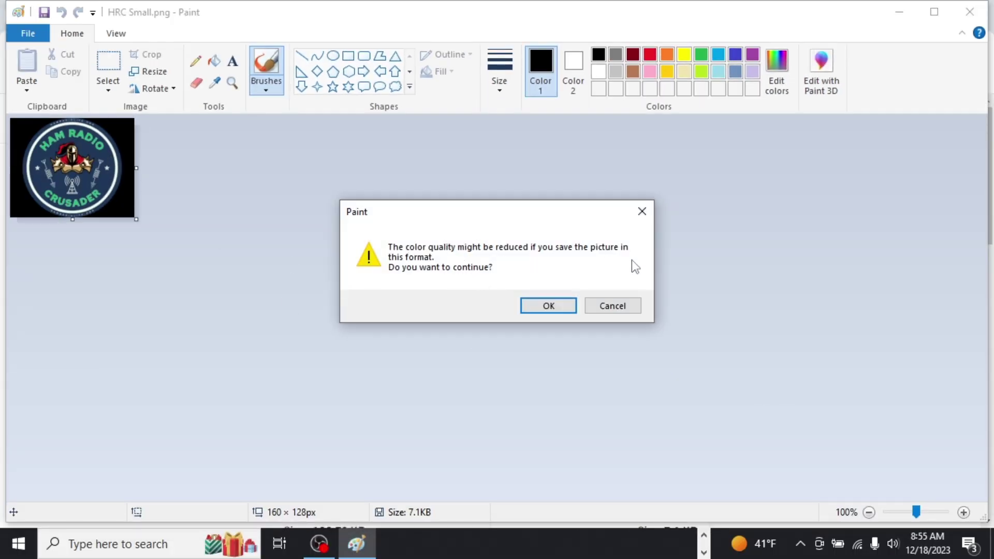
left_click(537, 311)
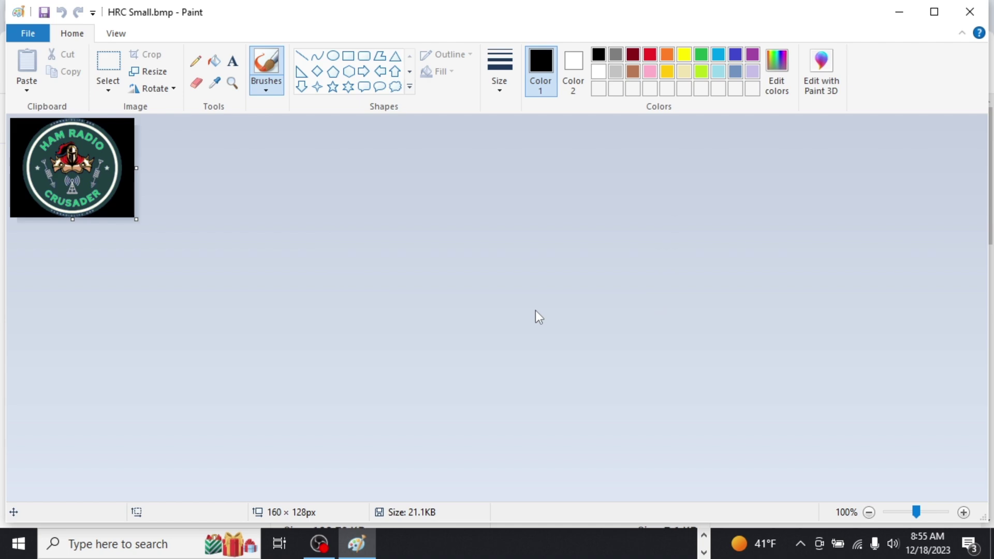
left_click(899, 11)
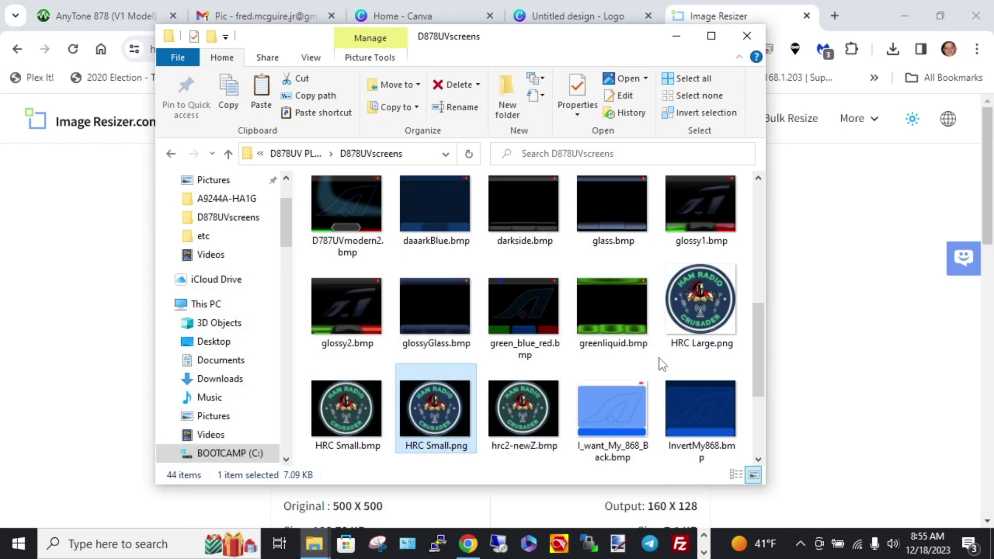
left_click(347, 411)
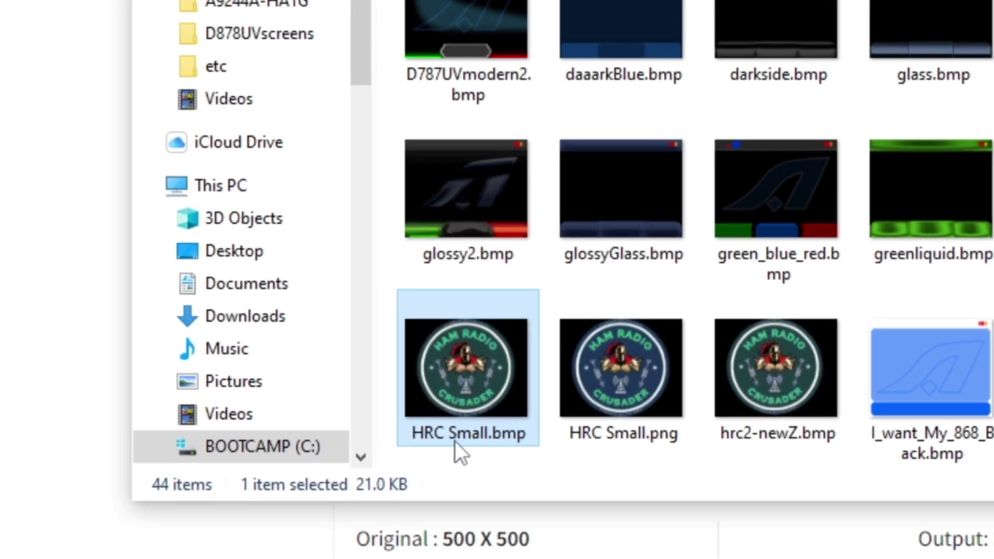
Step: Check the dimensions and bit depth of HRC Small.bmp in its file properties, and minimize the folder window
right_click(462, 386)
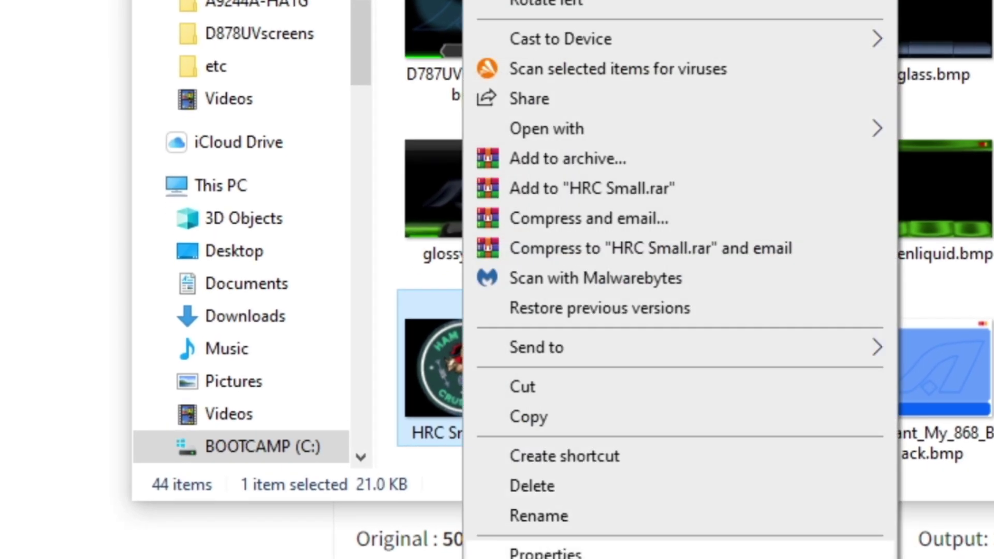
key("r")
key("ctrl+Tab")
key("ctrl+Tab")
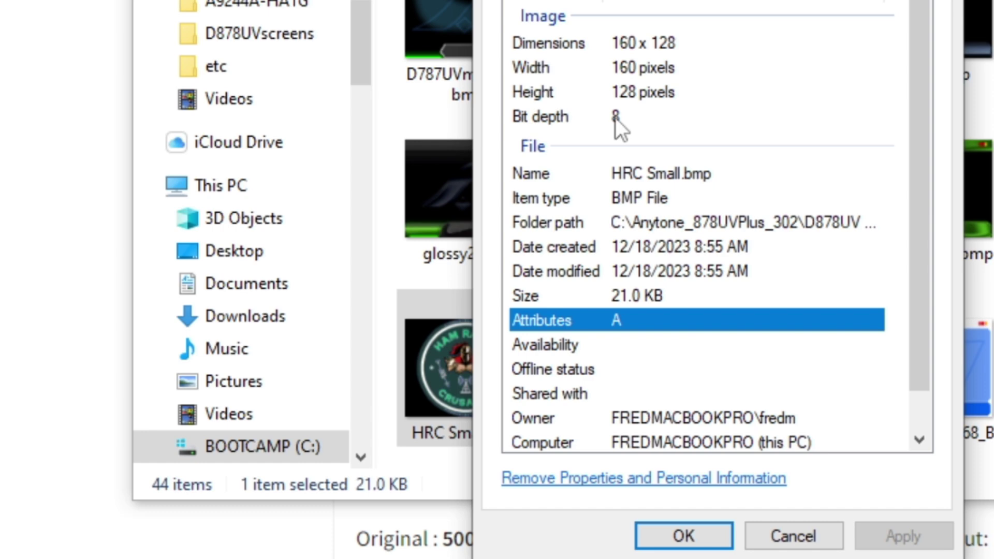
key("Escape")
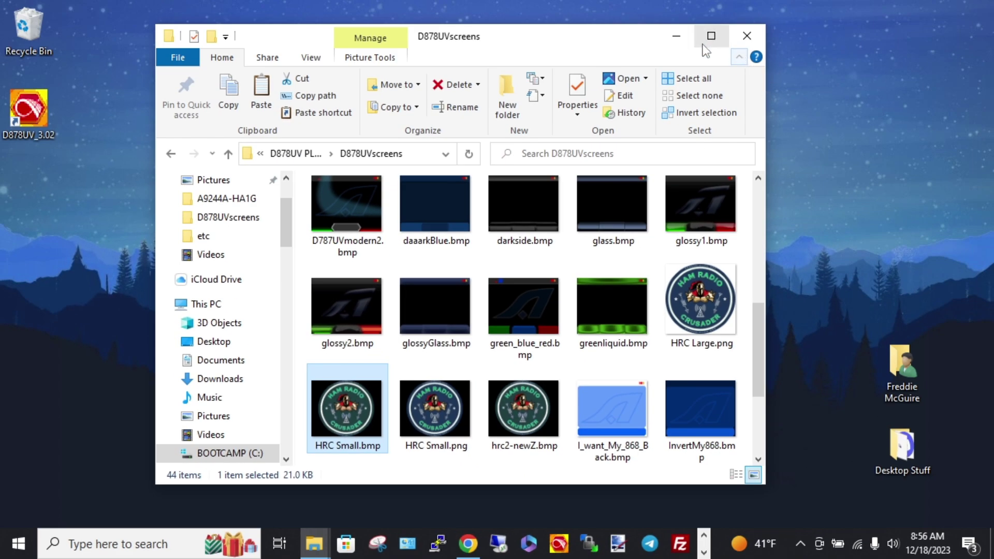
left_click(674, 37)
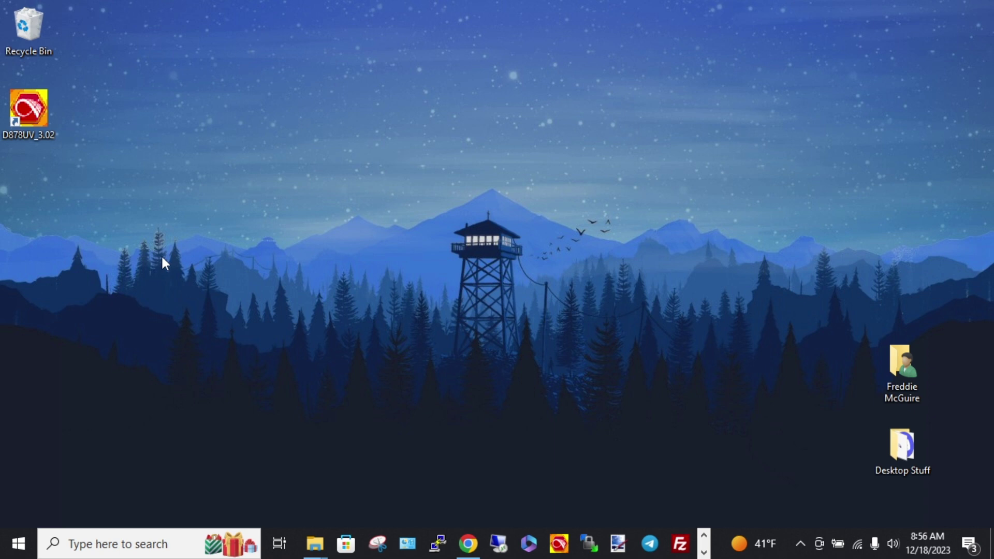
Step: Switch to Chrome and load HR2_0.PNG from the D878UVscreens folder into Image Resizer
left_click(464, 550)
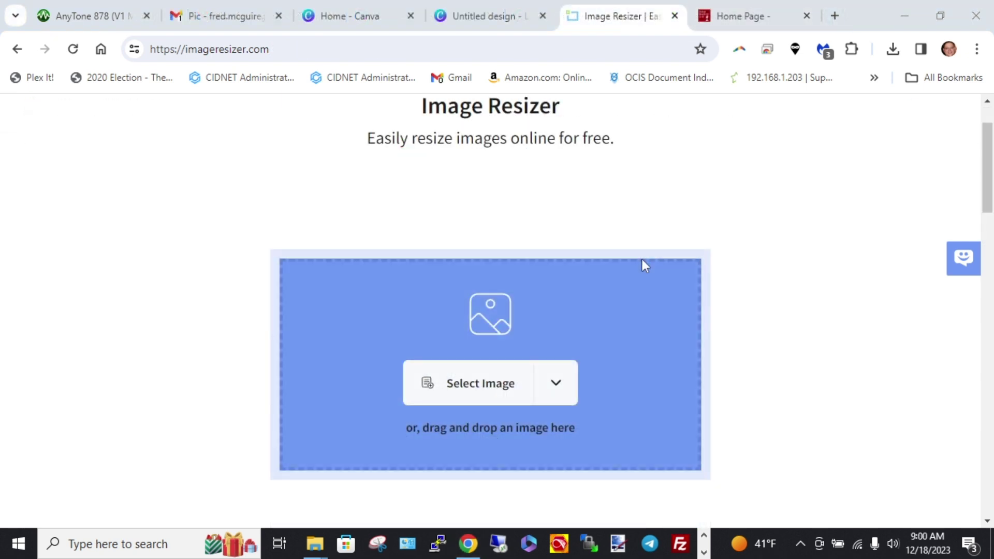
left_click(464, 380)
left_click(222, 132)
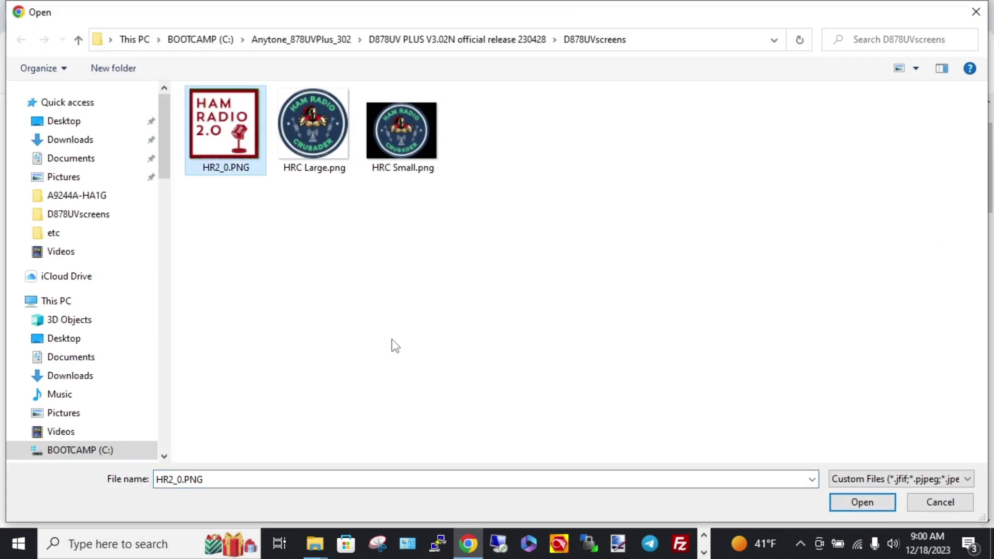
left_click(849, 504)
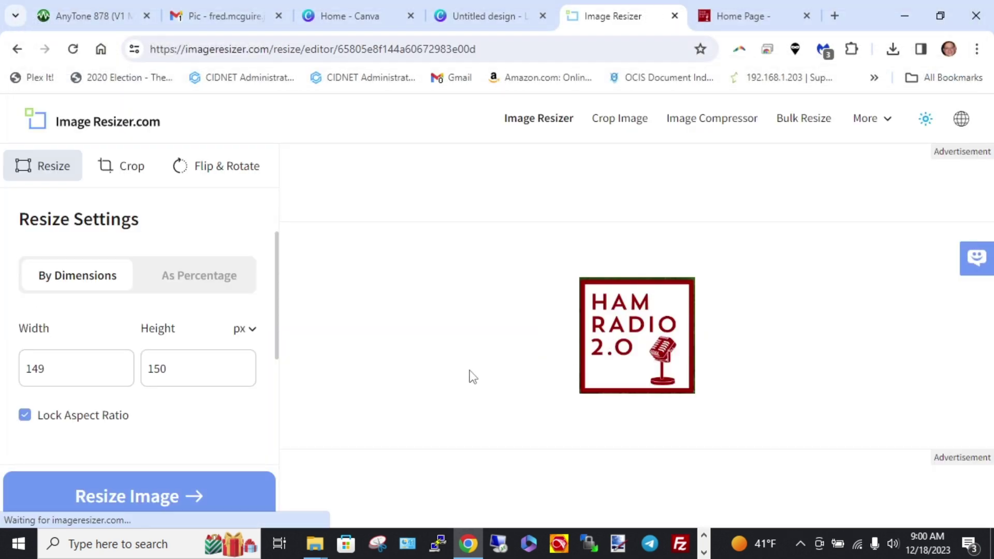
Step: Resize the Ham Radio 2.0 image to 160 px wide by 128 px high with Lock Aspect Ratio turned off
double_click(75, 371)
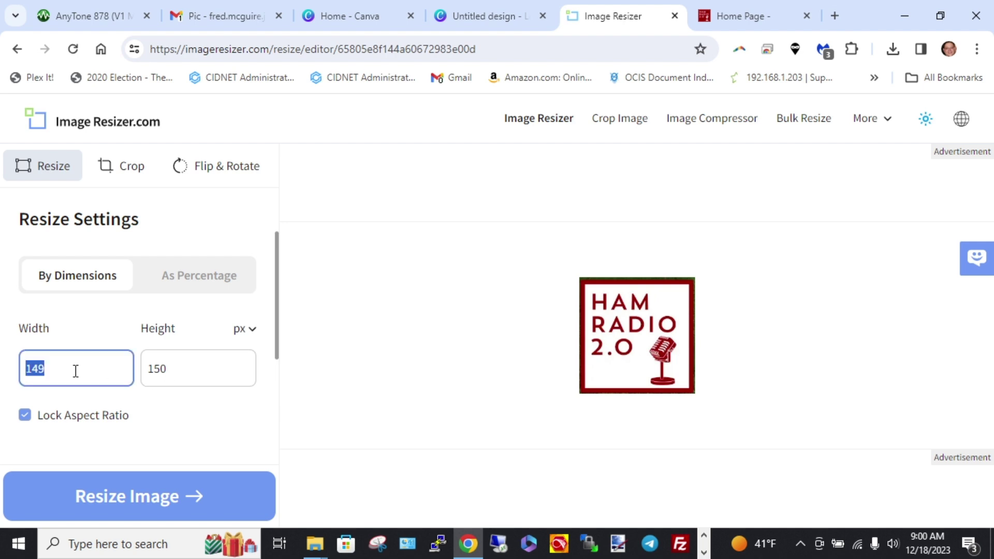
type("160")
left_click(26, 415)
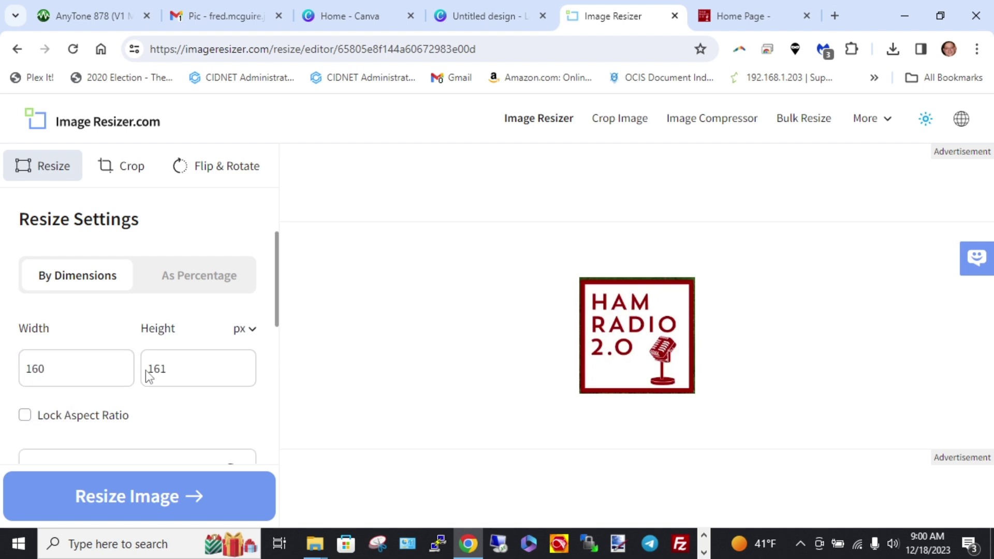
double_click(157, 366)
type("128")
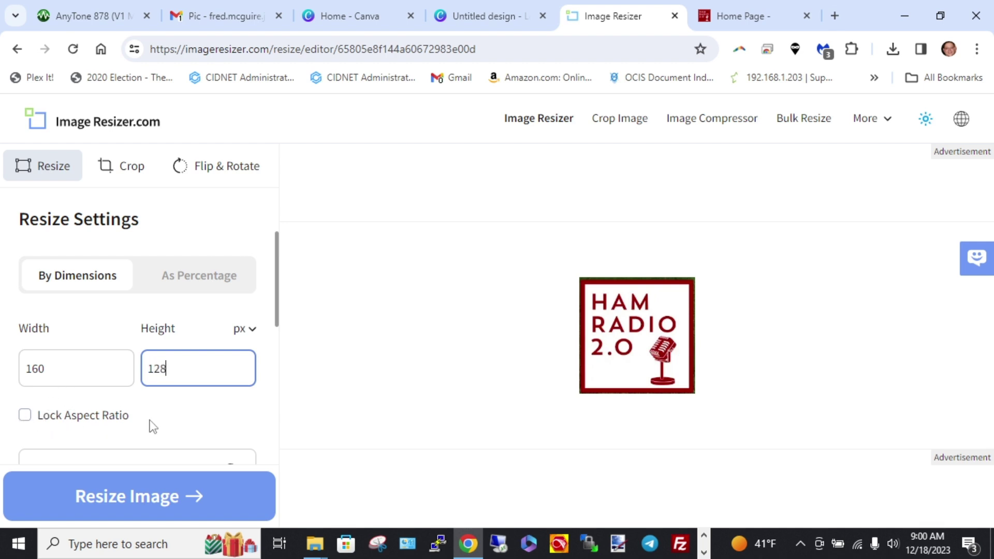
scroll(152, 426, "down", 3)
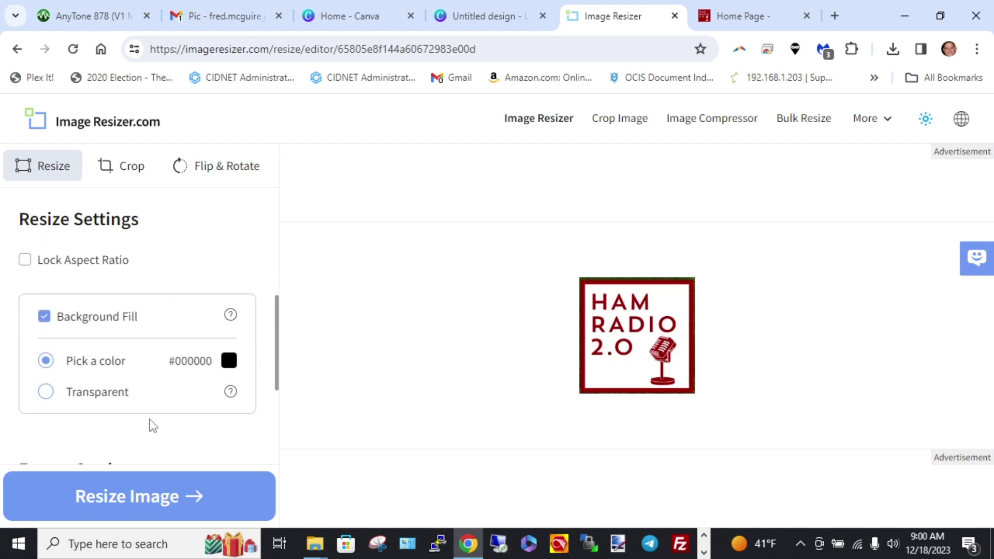
left_click(151, 496)
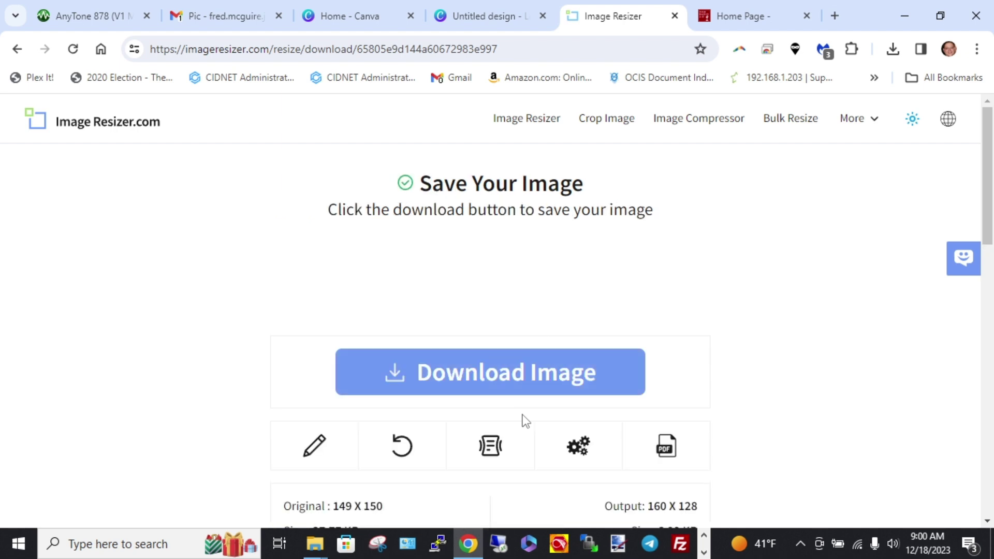
Step: Download the resized image to the D878UVscreens folder as HR2_0 Resized.png in PNG format
left_click(501, 378)
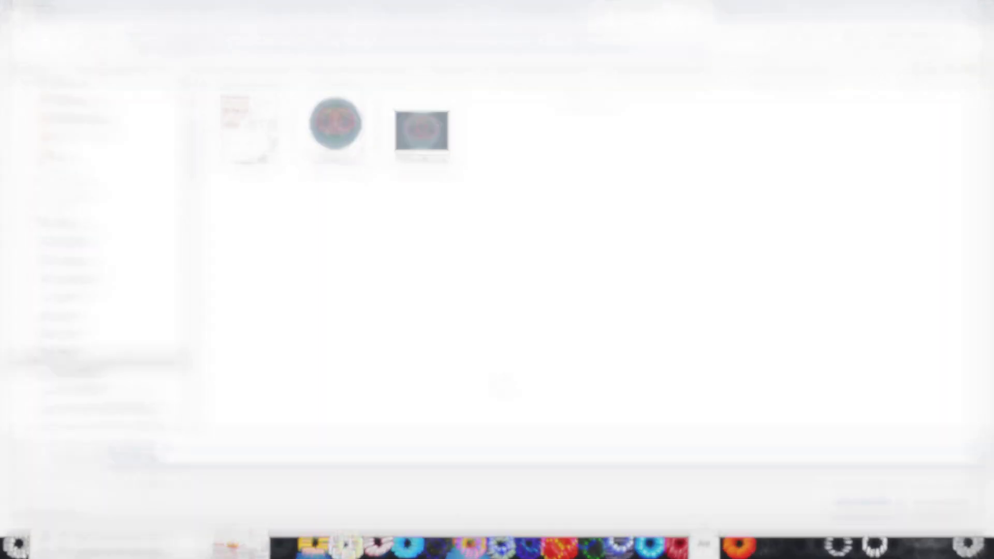
type("Resized.png")
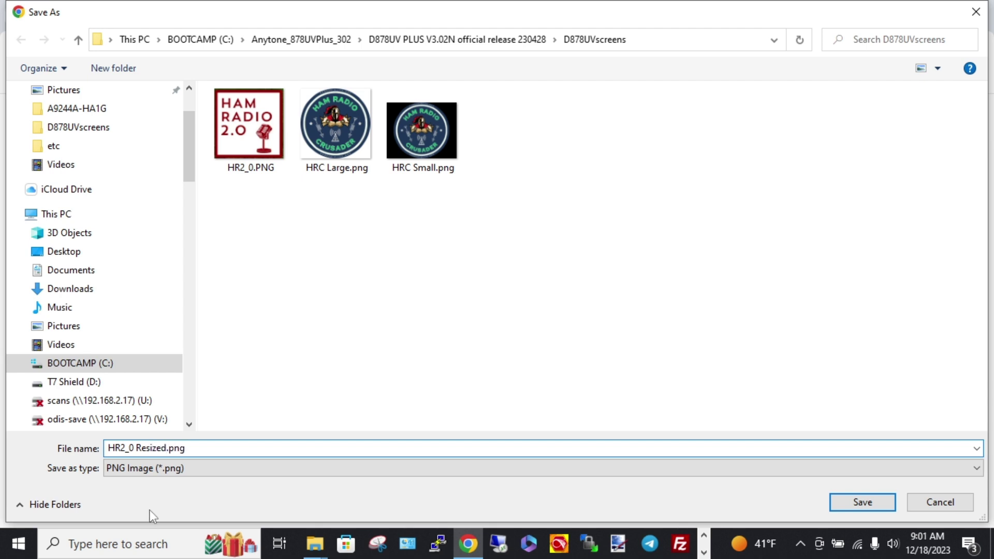
left_click(166, 467)
left_click(166, 467)
left_click(200, 450)
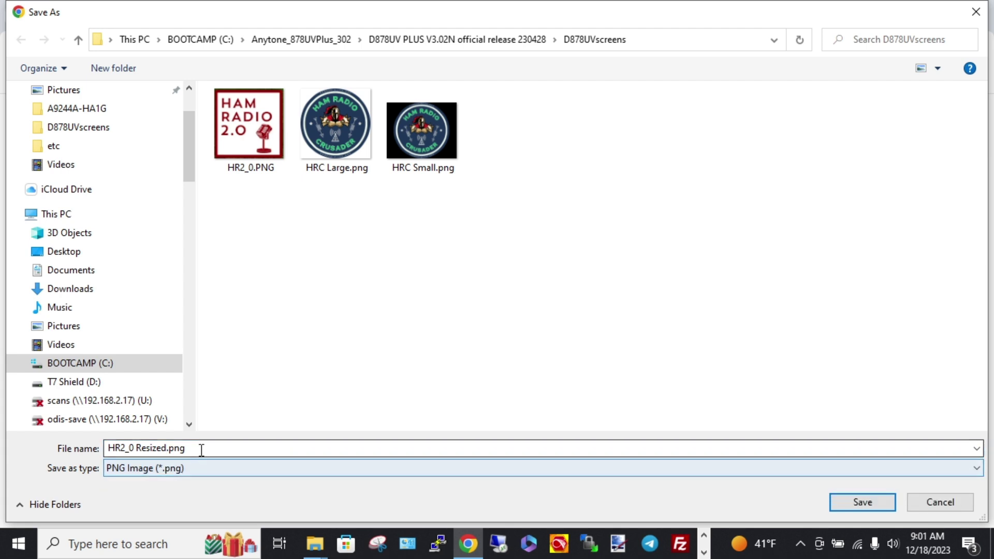
key("ctrl+a")
left_click(863, 502)
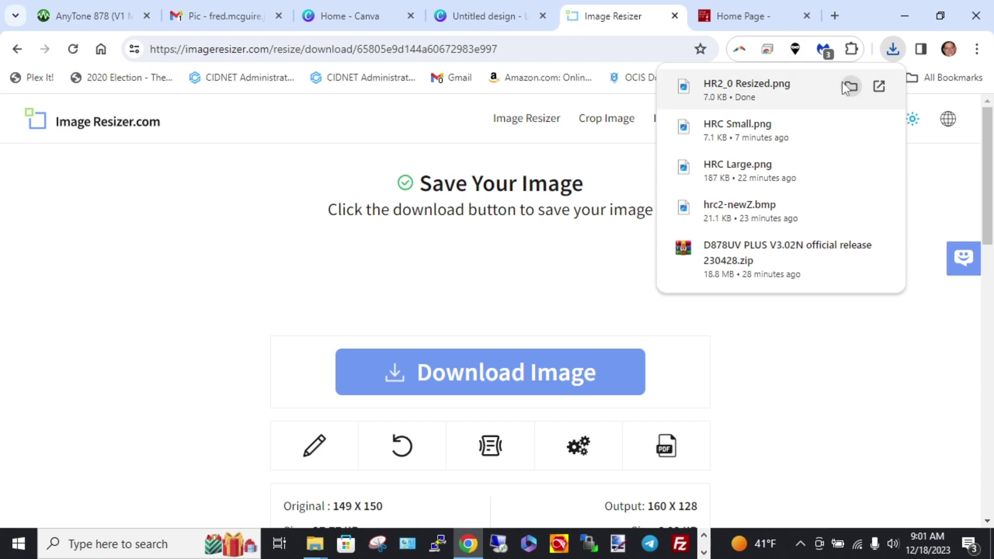
Step: Show the downloaded HR2_0 Resized.png in its folder and open it in Paint
left_click(850, 87)
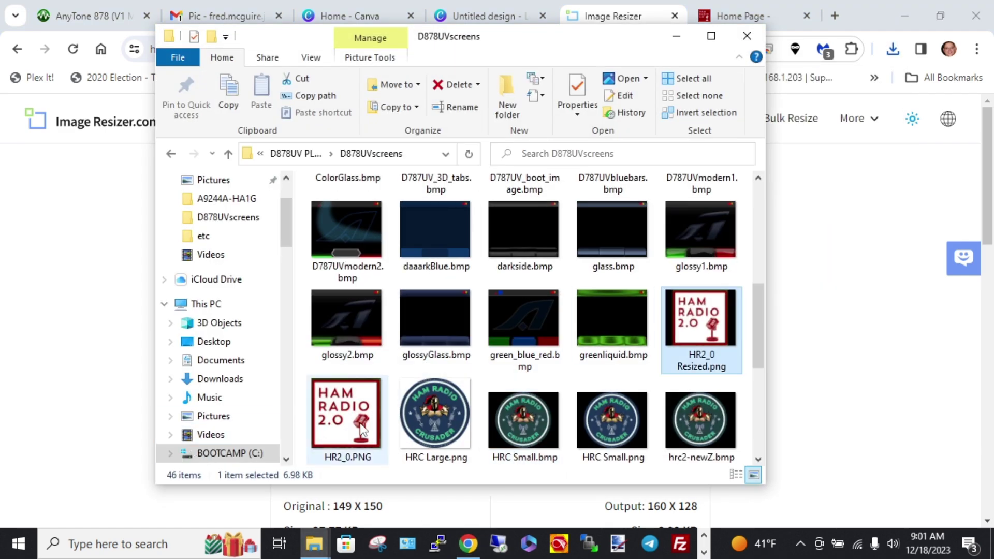
right_click(696, 334)
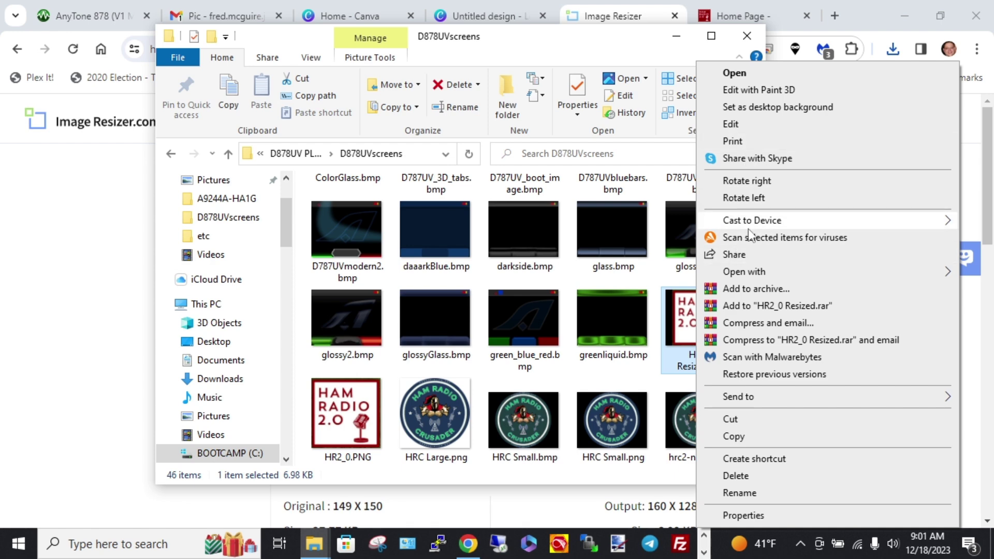
mouse_move(745, 274)
left_click(515, 323)
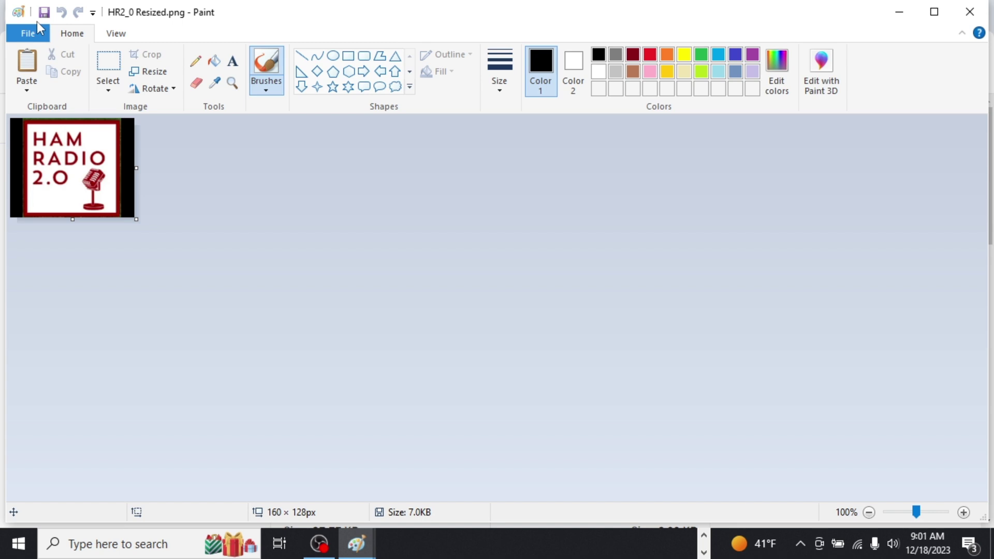
Step: Save the picture as a 256 Color Bitmap named HR2_0 Resized.bmp in D878UVscreens, accepting the reduced color quality
left_click(26, 34)
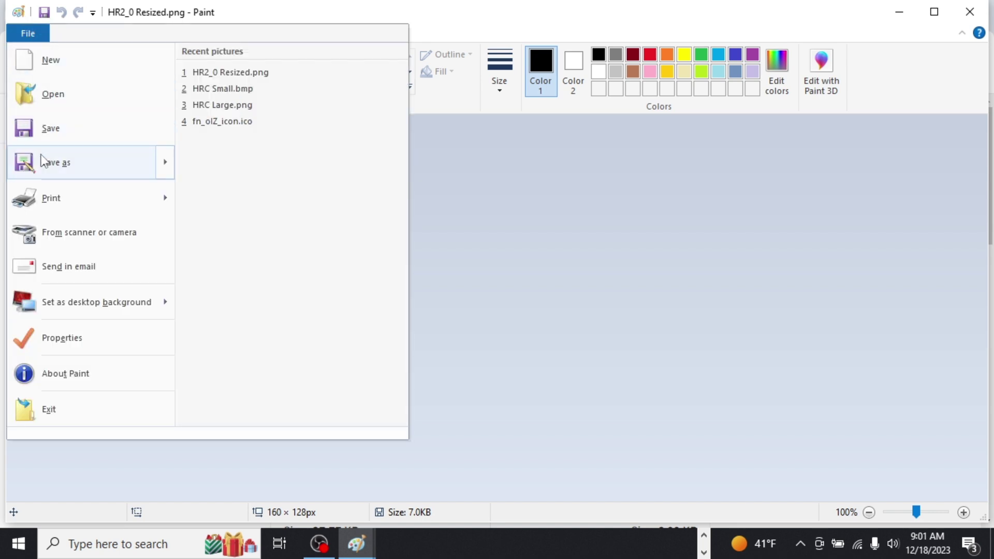
mouse_move(161, 162)
left_click(241, 165)
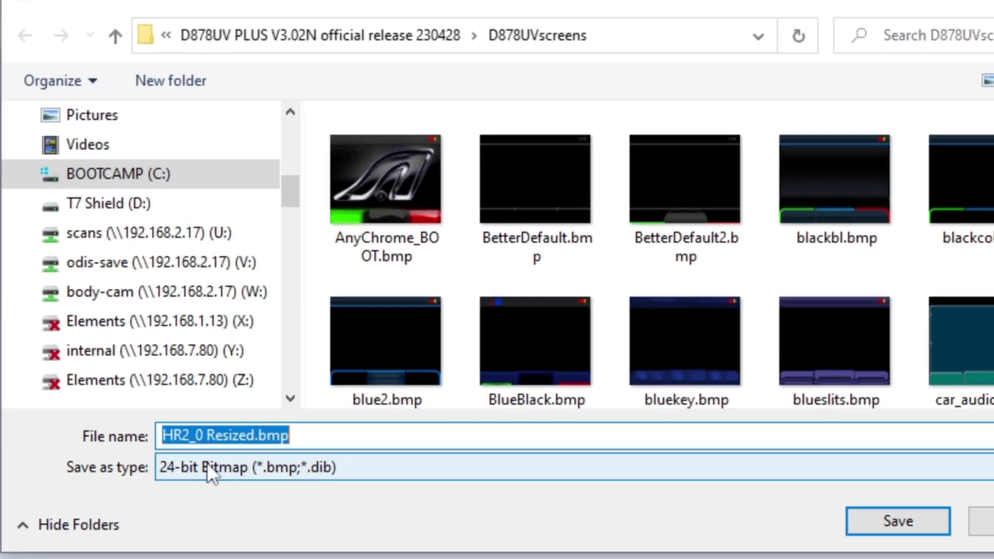
left_click(377, 378)
left_click(200, 528)
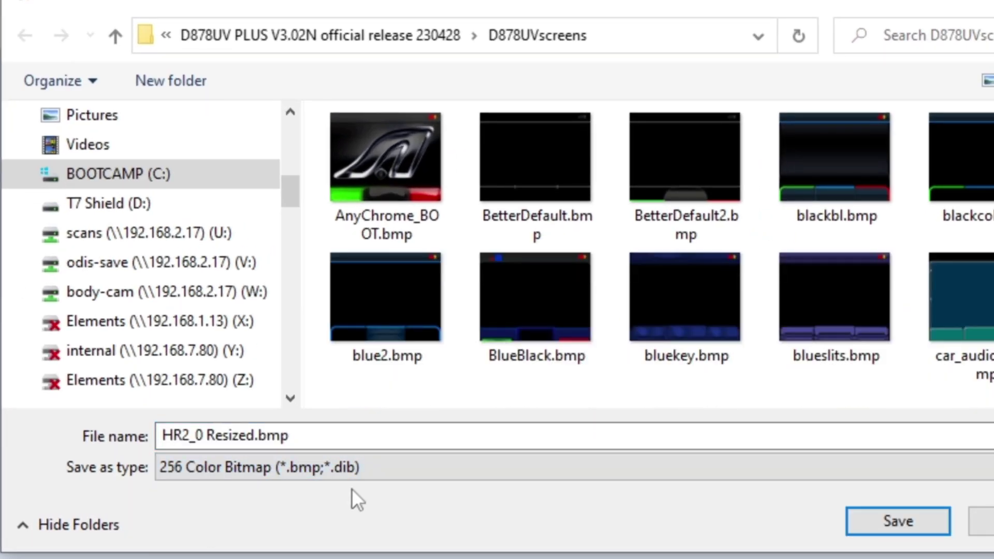
left_click(862, 515)
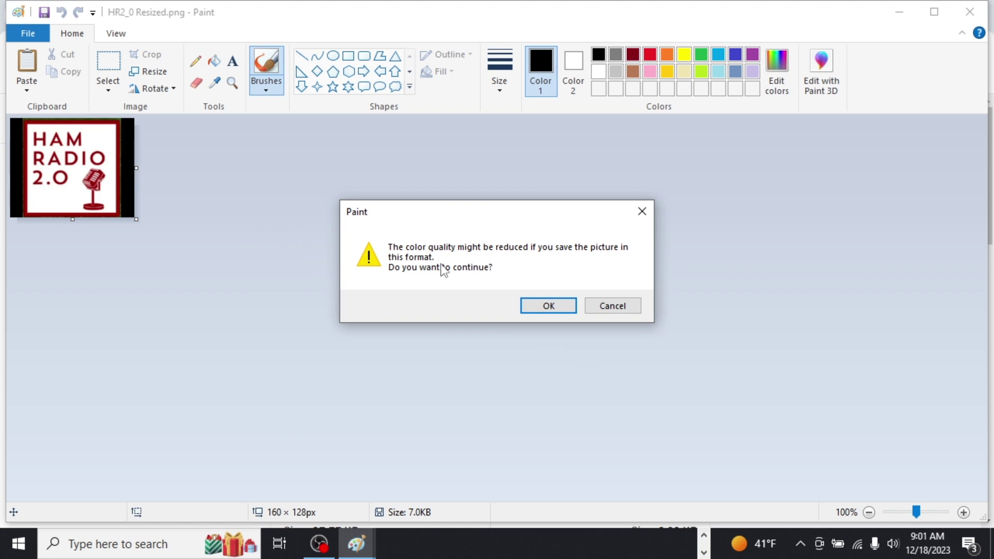
left_click(549, 305)
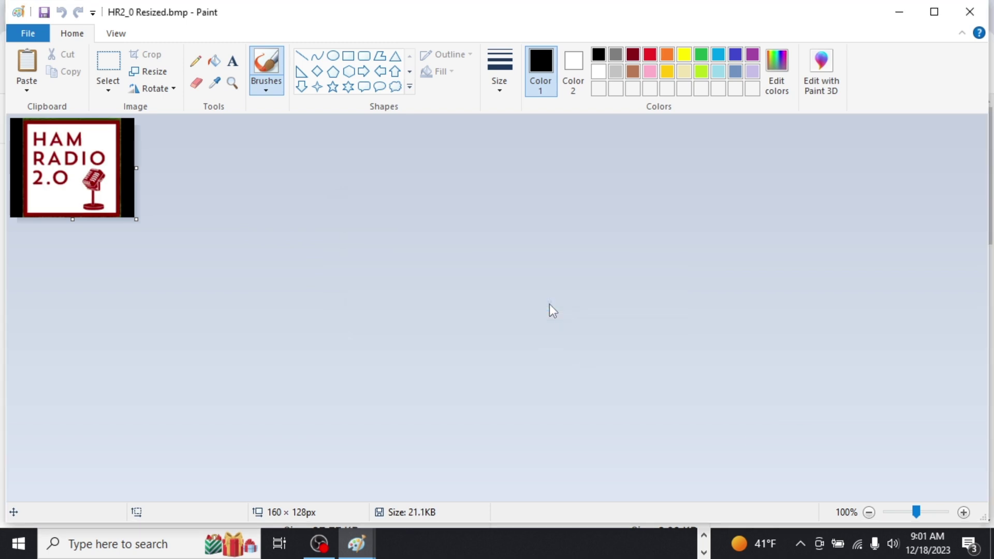
Step: Check the dimensions and bit depth of HR2_0 Resized.bmp in its file properties, and close the properties and folder window
left_click(899, 10)
scroll(422, 363, "down", 3)
scroll(414, 365, "up", 3)
left_click(718, 352)
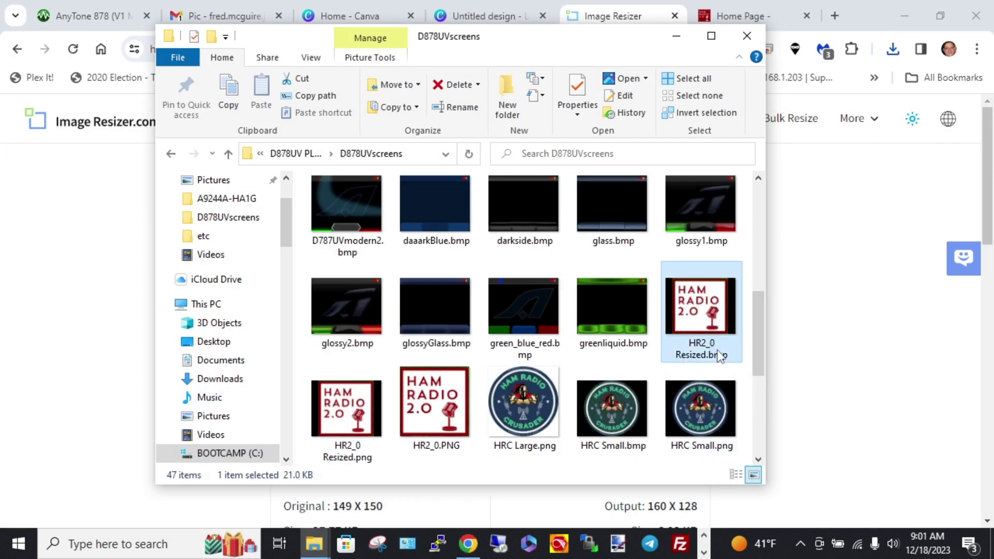
right_click(711, 340)
left_click(757, 515)
left_click_drag(869, 136, 465, 94)
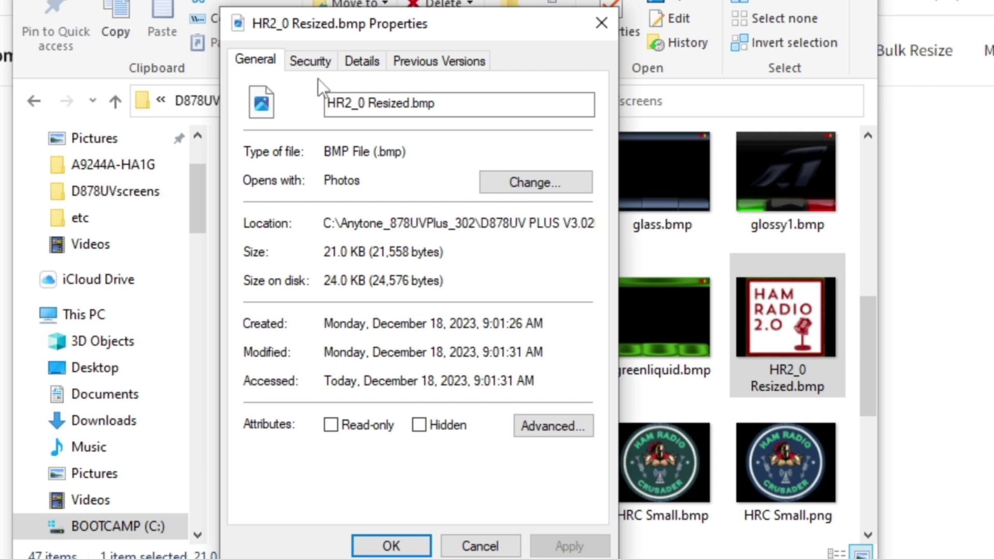
left_click(360, 61)
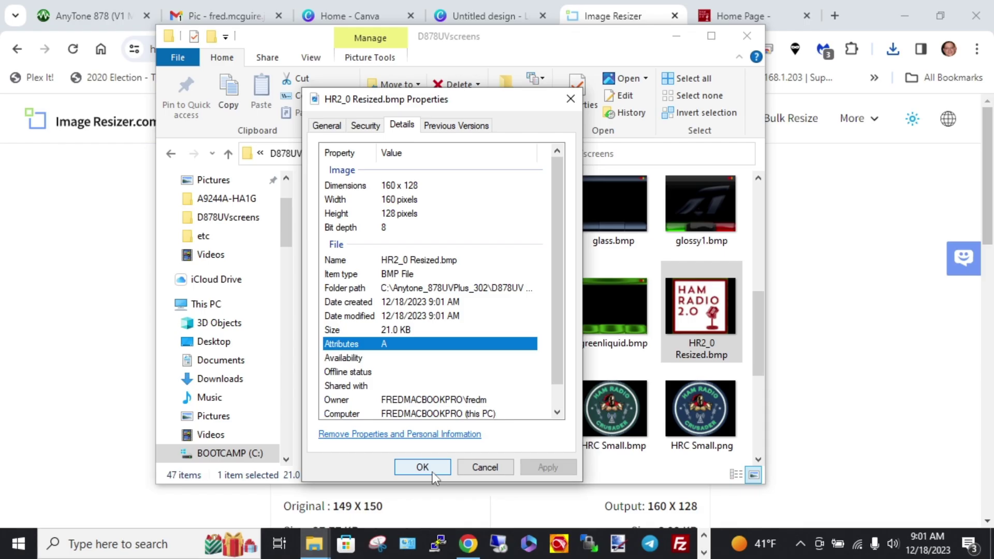
left_click(432, 472)
left_click(746, 35)
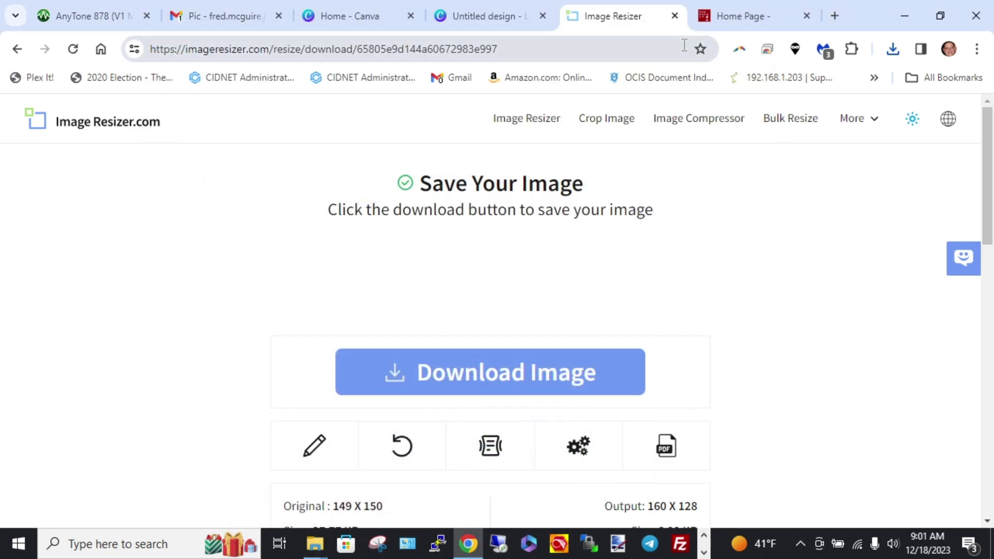
Step: Minimize the browser, launch the D878UV_3.02 programming software from the desktop and minimize its window
left_click(908, 14)
double_click(32, 134)
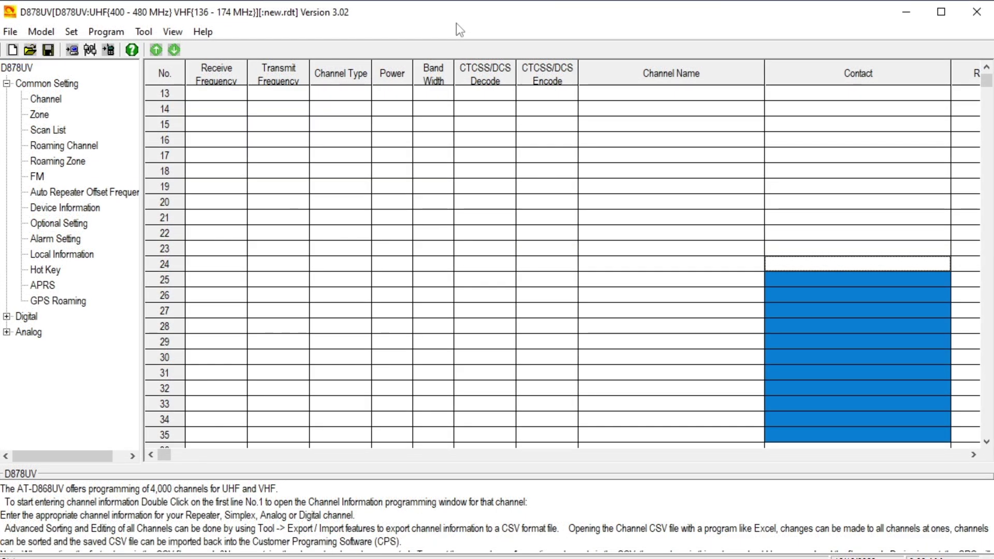
left_click(906, 11)
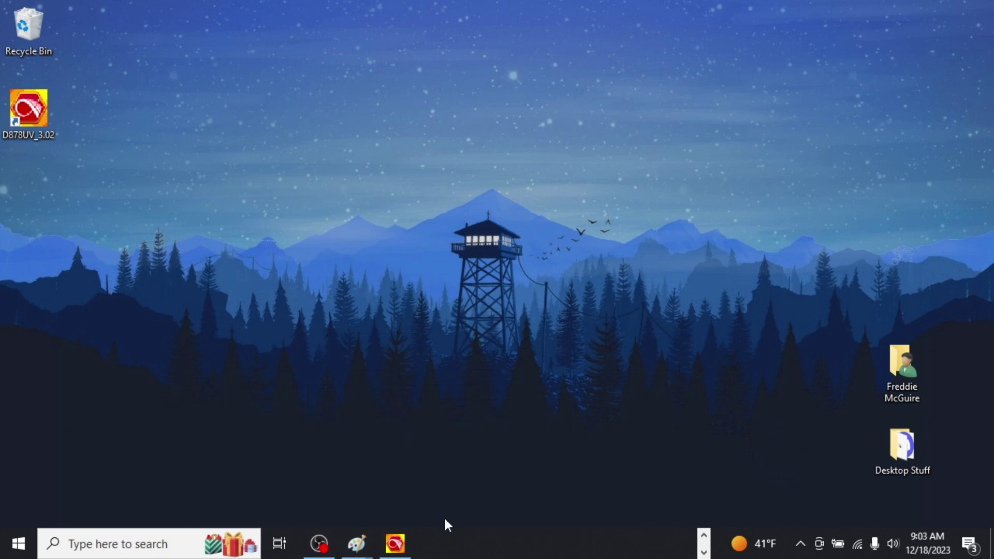
Step: Check the radio's COM port under Ports (COM & LPT) in Device Manager via Control Panel, and clear both windows away
left_click(92, 545)
type("con")
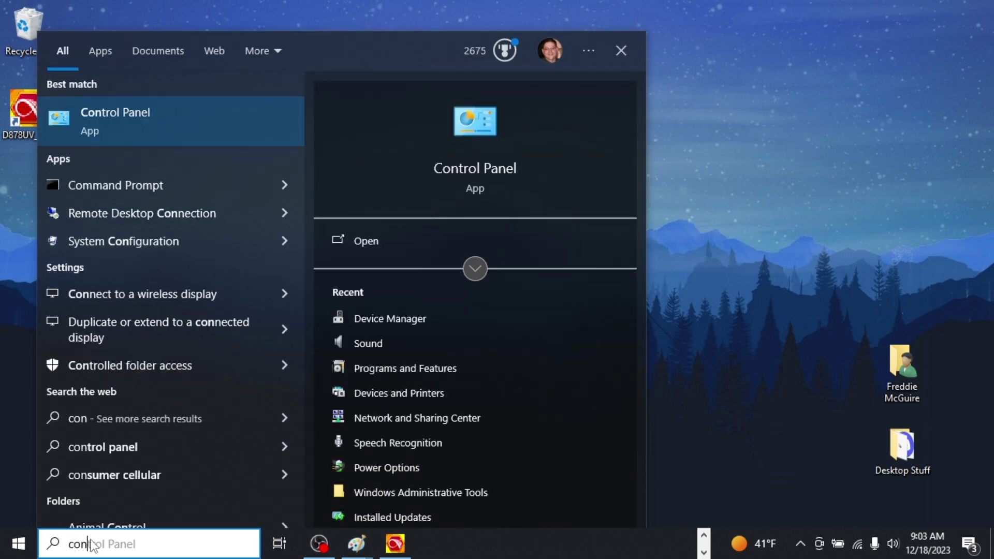
left_click(455, 513)
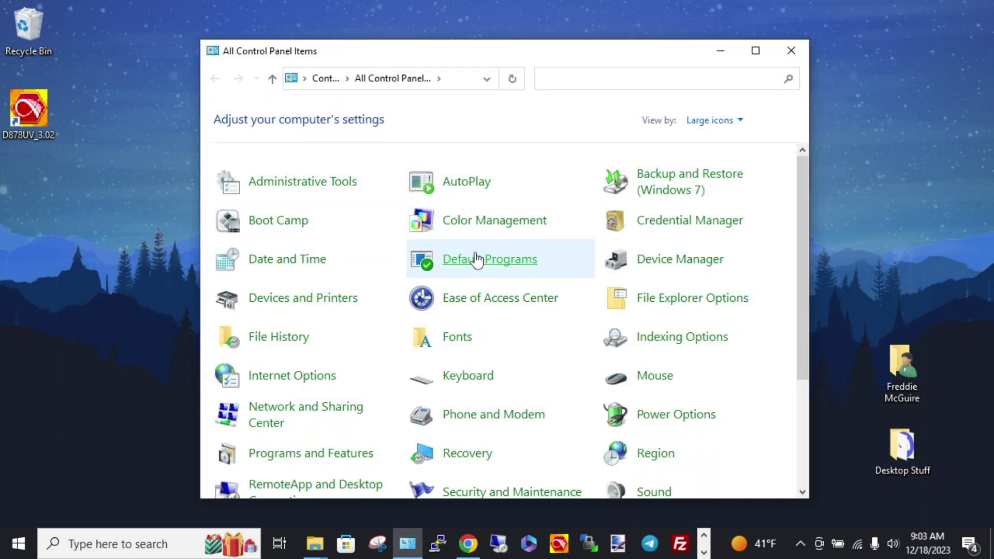
left_click(673, 262)
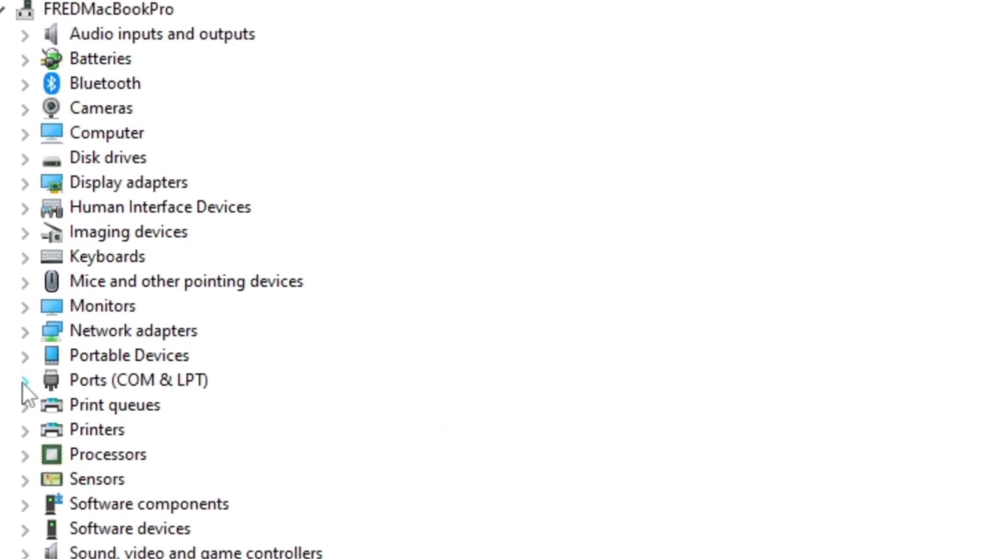
left_click(85, 317)
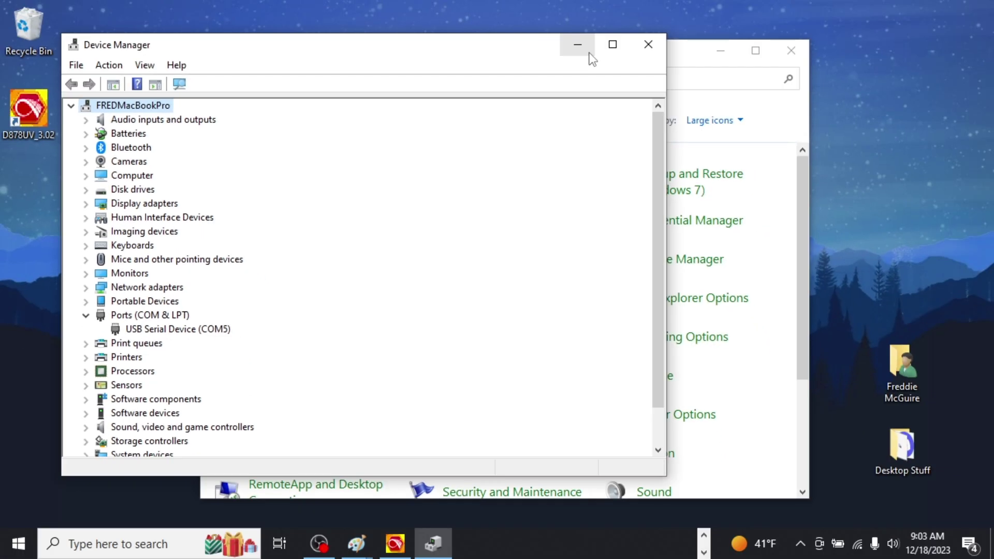
left_click(589, 53)
left_click(790, 49)
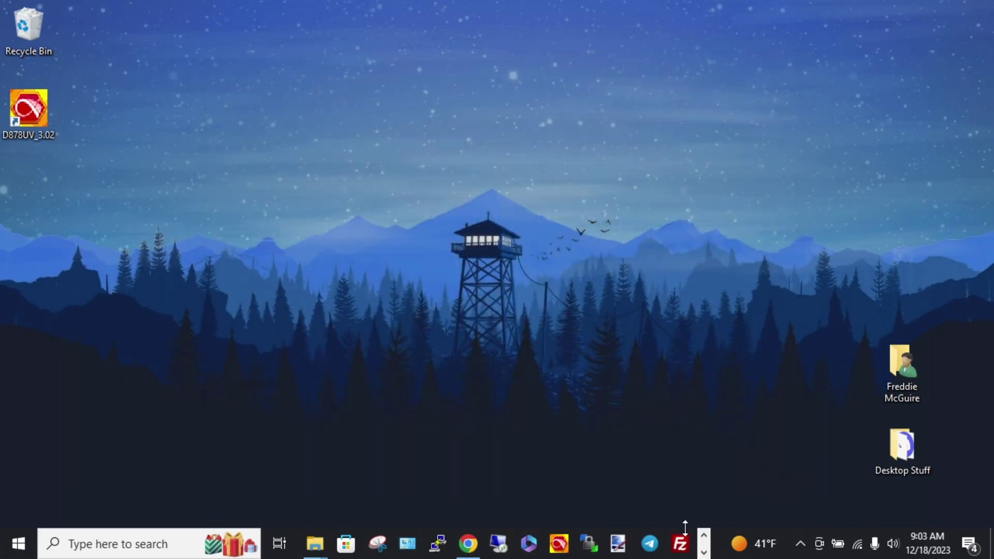
Step: Bring back the D878UV programming software window and set its communication port to COM5
left_click(704, 551)
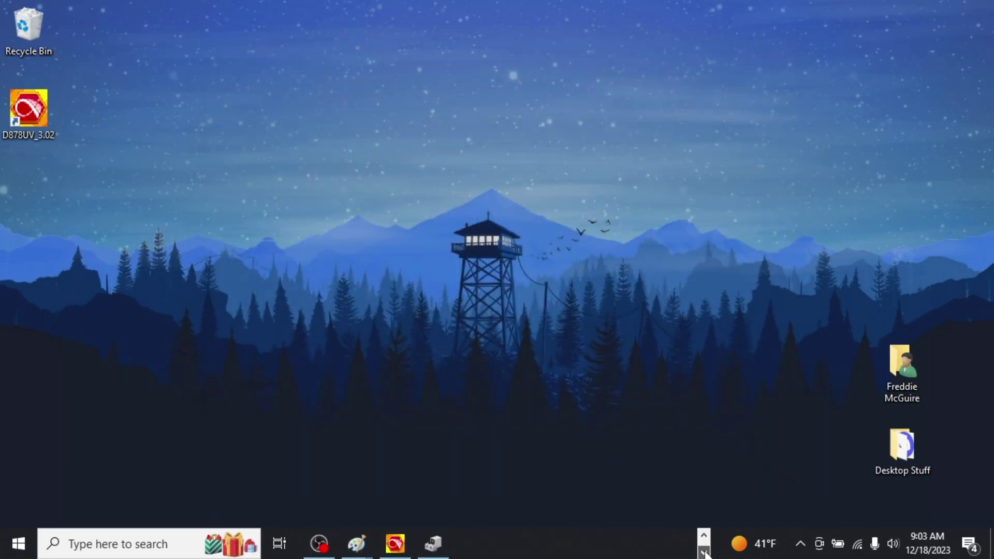
left_click(404, 547)
left_click(90, 50)
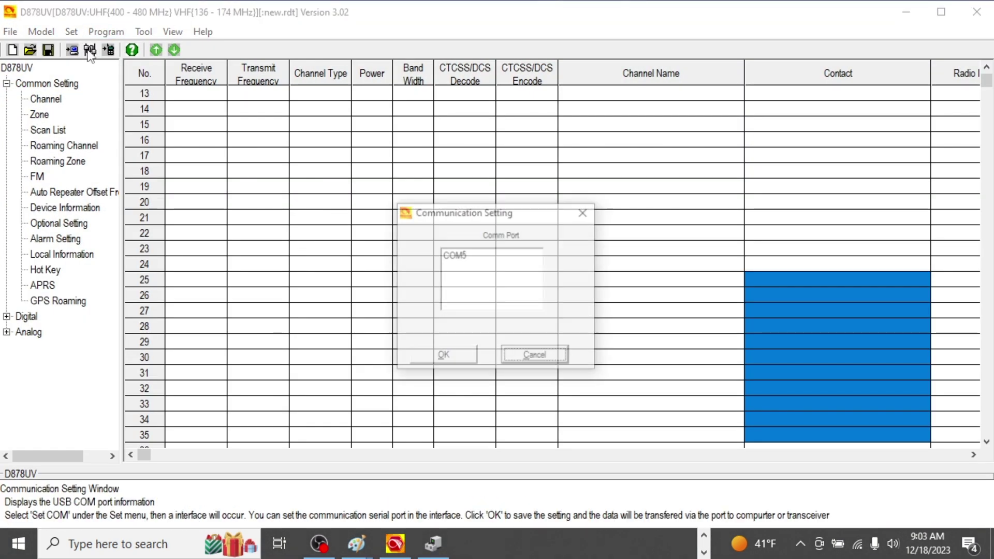
left_click(461, 256)
left_click(455, 358)
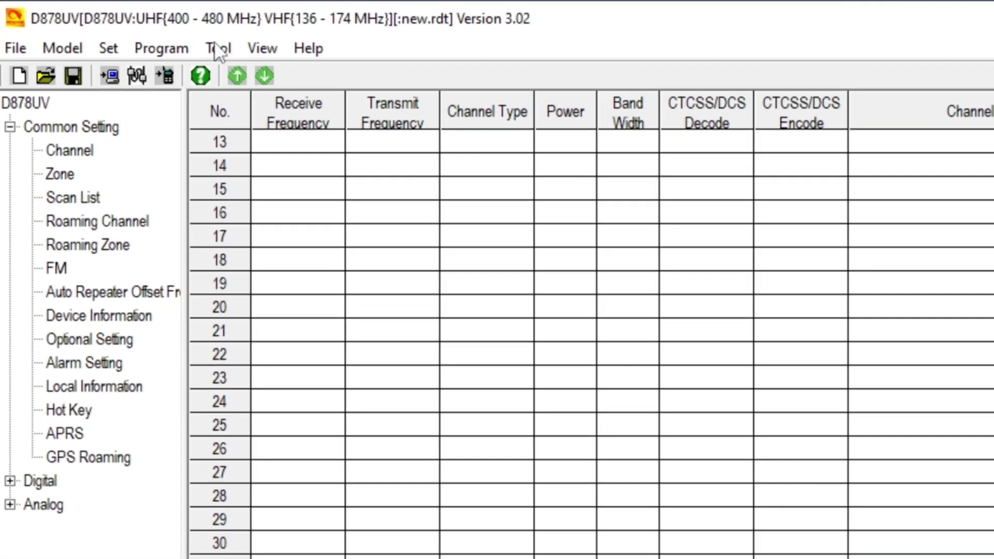
Step: Start opening an image in the Boot Image tool and browse from Anytone_878UVPlus_302 on drive C: to the D878UVscreens folder
left_click(204, 47)
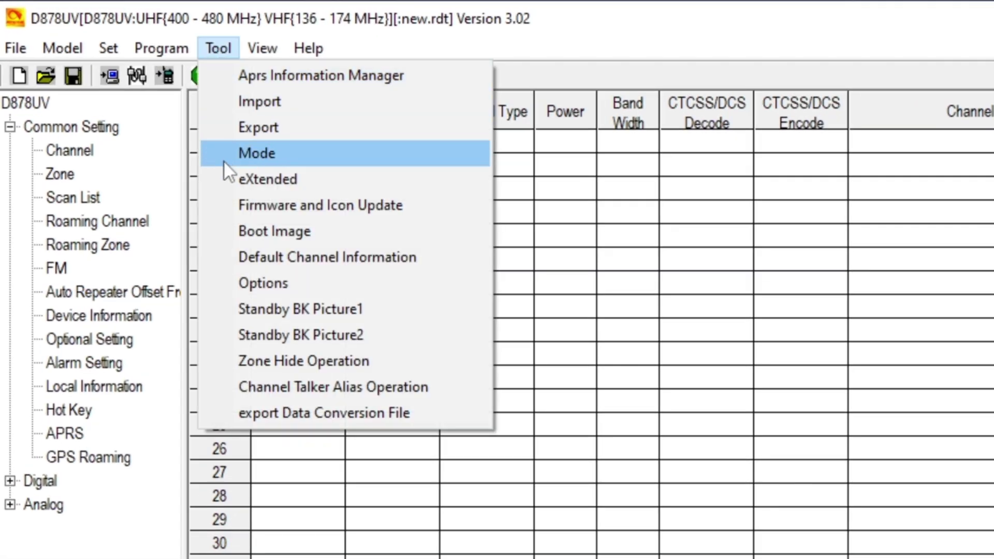
left_click(337, 234)
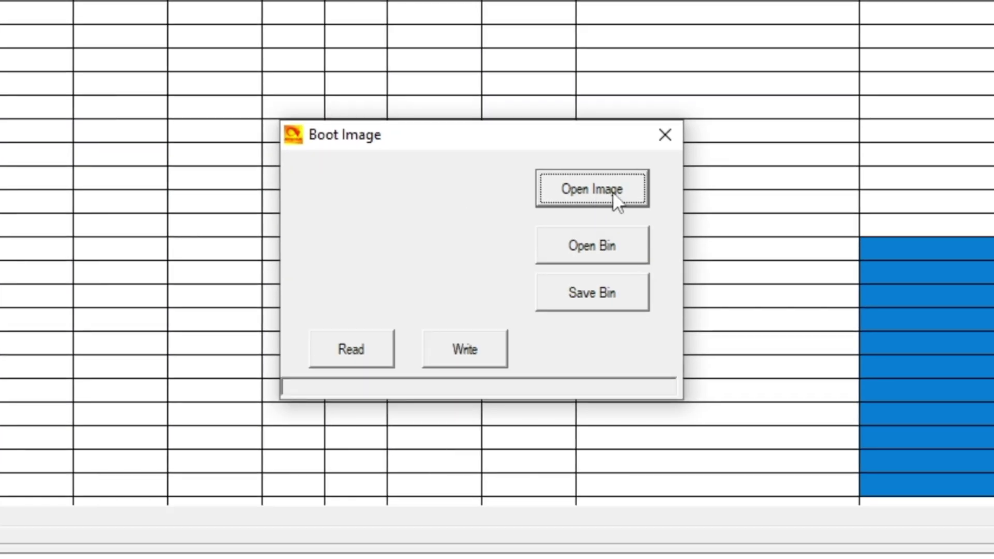
left_click(613, 191)
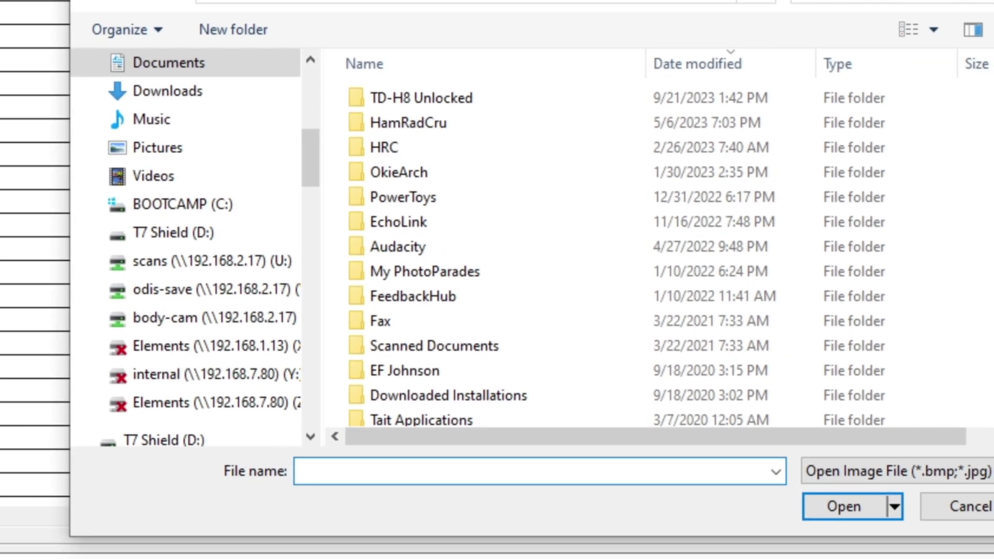
left_click(176, 207)
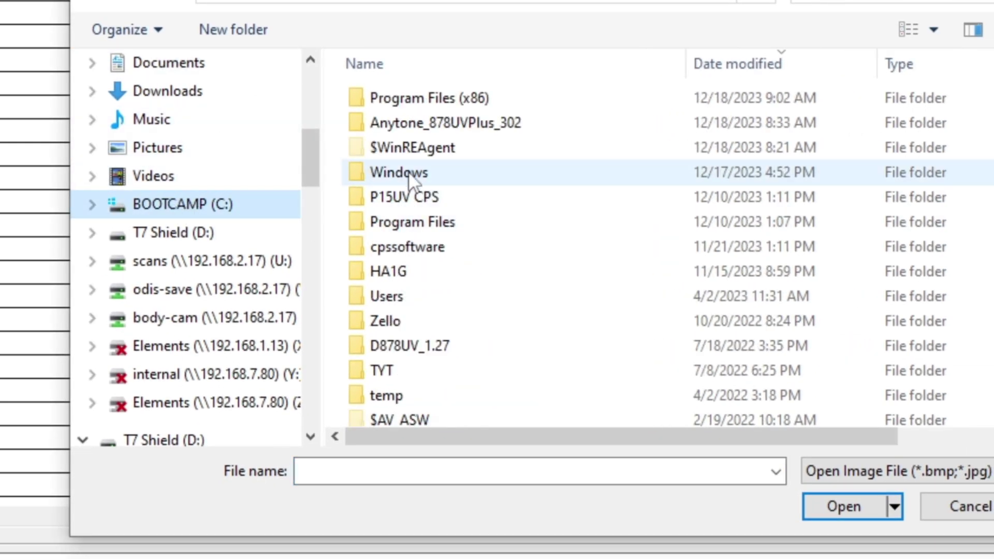
double_click(427, 122)
double_click(428, 101)
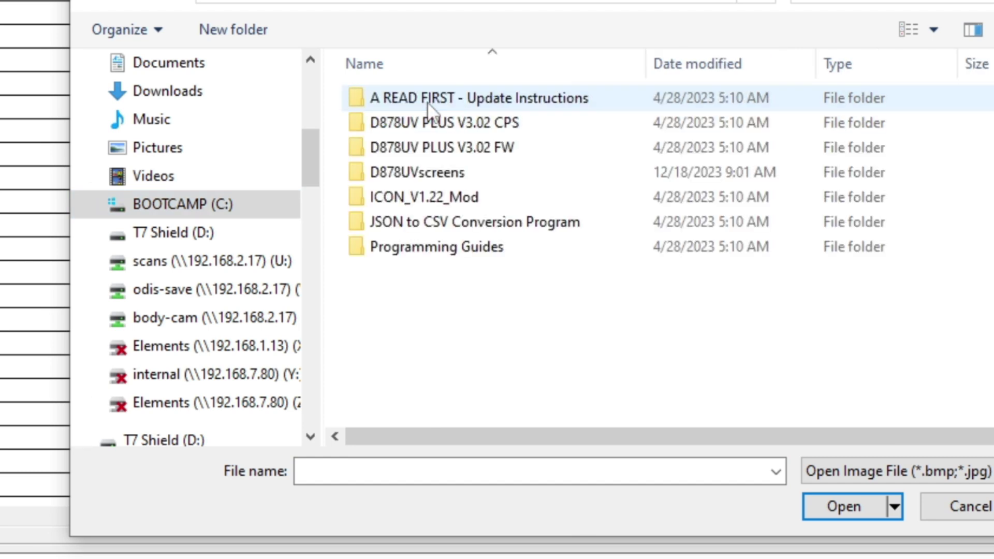
double_click(417, 178)
Step: Load HR2_0 Resized.bmp from D878UVscreens as the boot image and dismiss the message
scroll(422, 178, "down", 1)
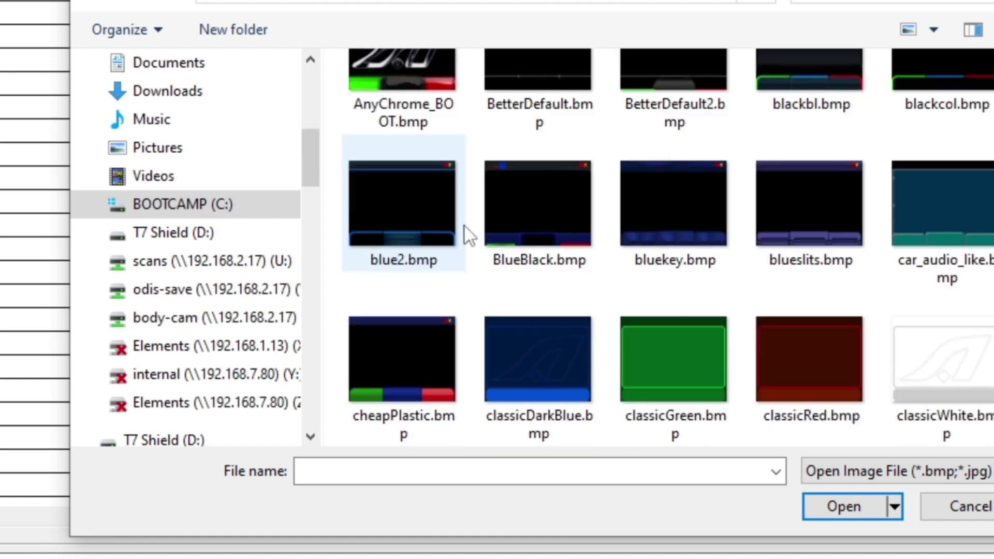
scroll(792, 137, "down", 1)
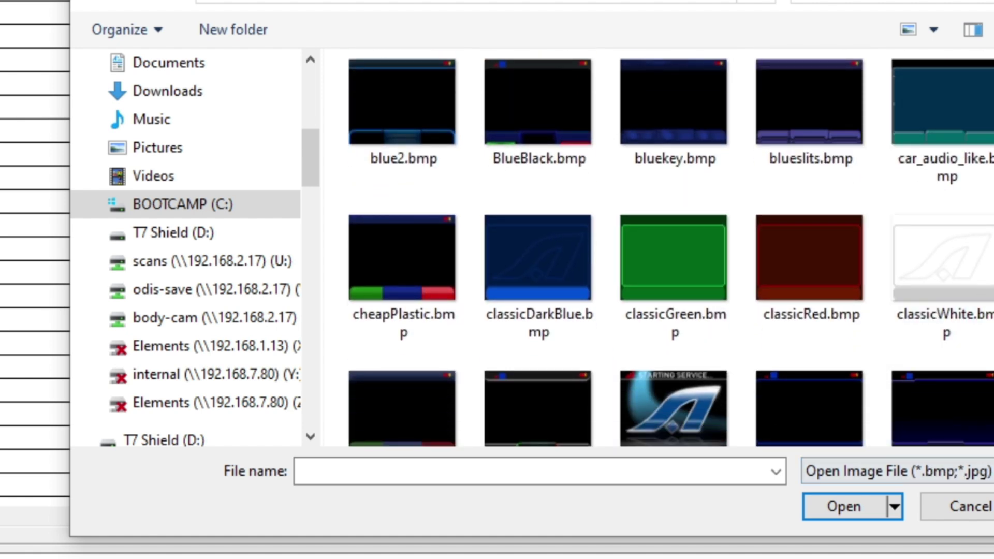
scroll(792, 187, "down", 1)
scroll(792, 187, "down", 4)
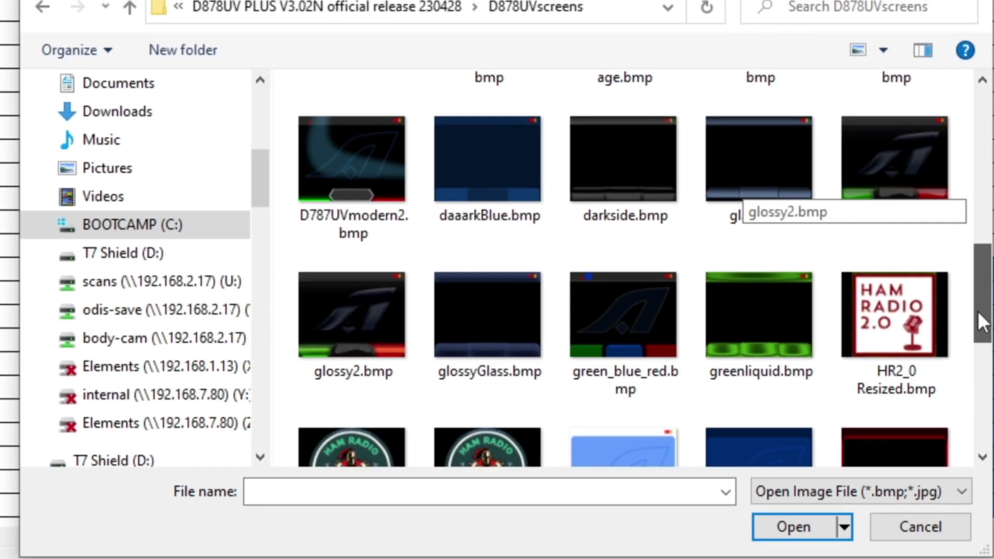
left_click(886, 352)
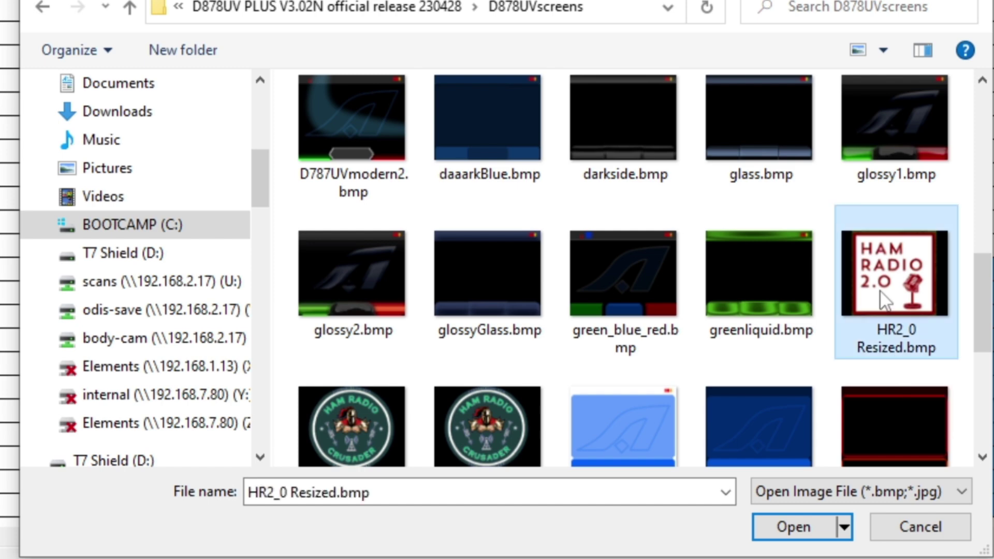
left_click(775, 530)
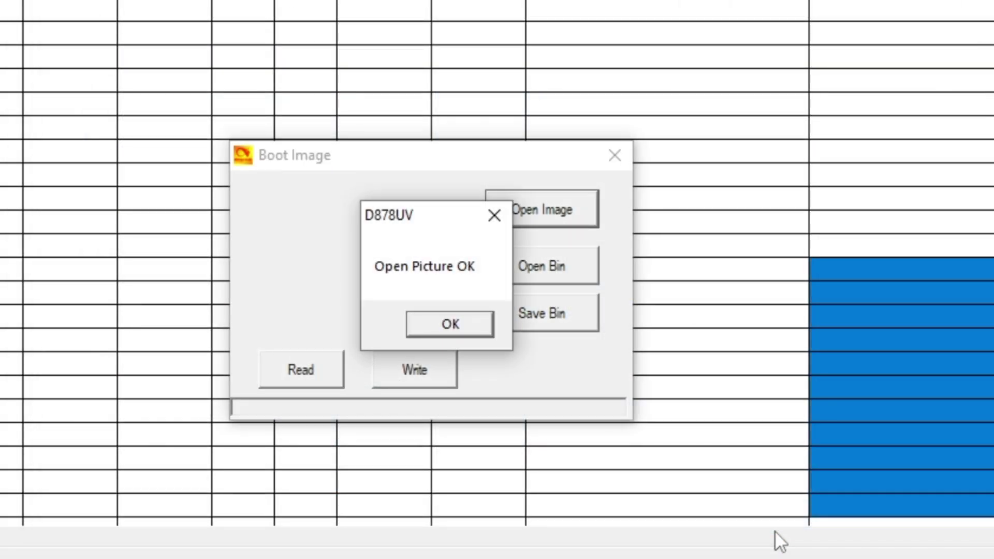
left_click(448, 335)
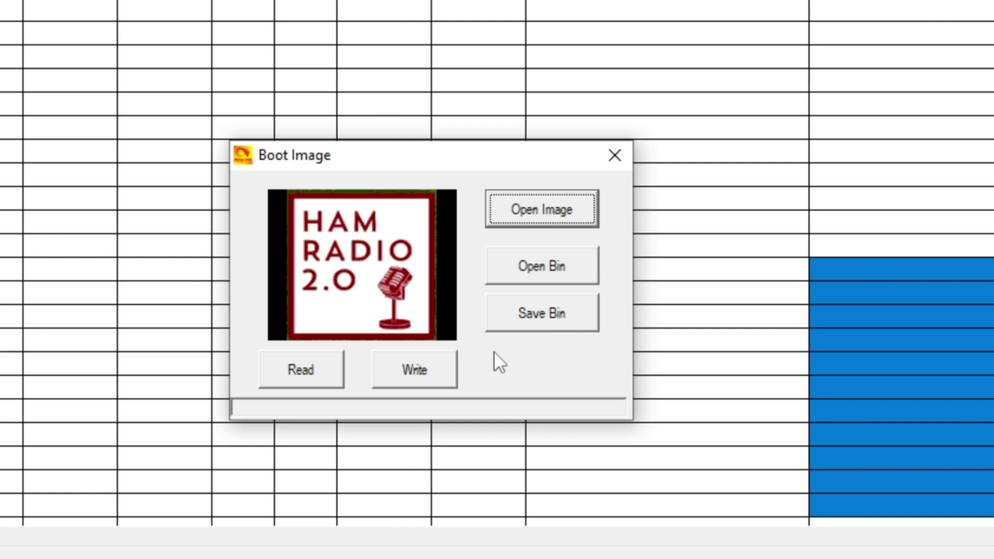
Step: Write the loaded boot image to the radio and close the Boot Image window
left_click(420, 369)
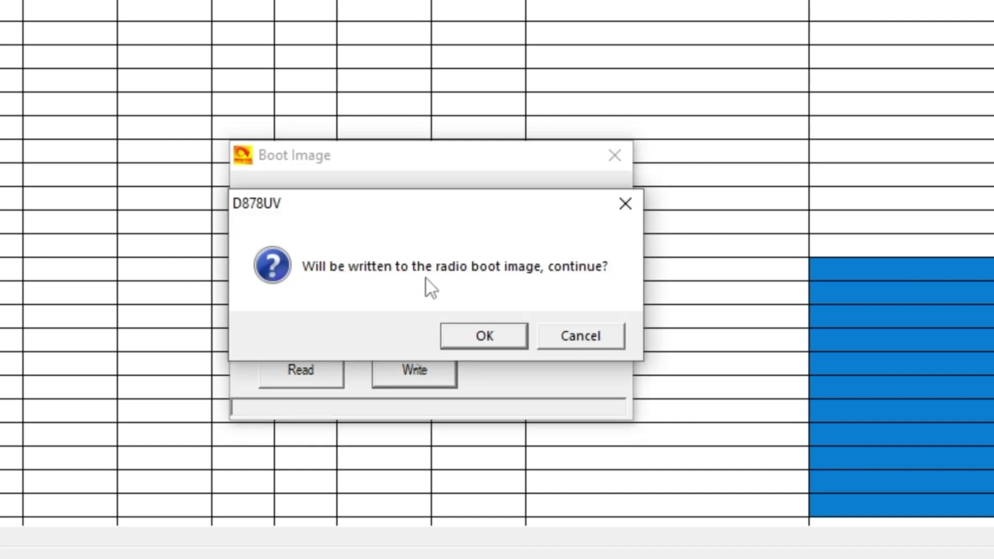
left_click(485, 337)
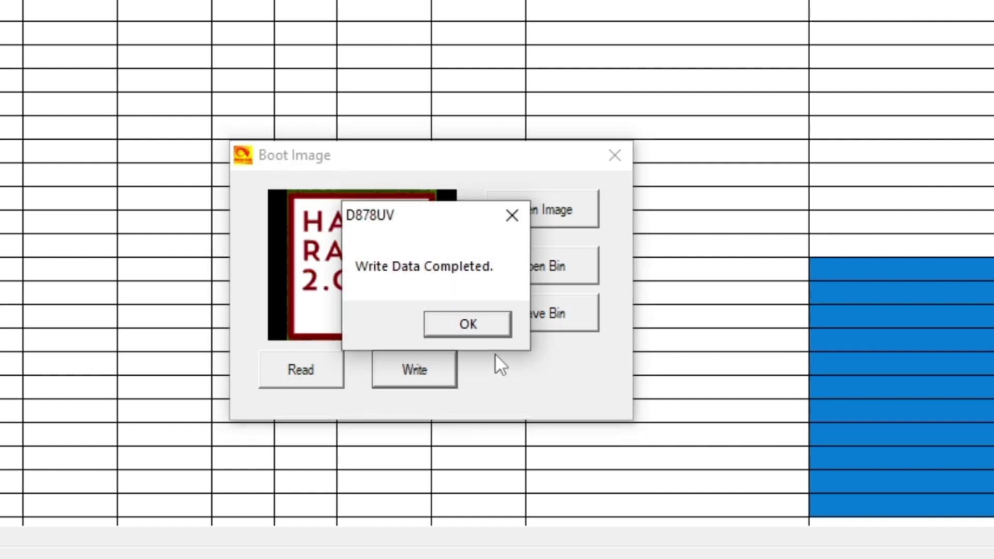
left_click(469, 321)
left_click(614, 155)
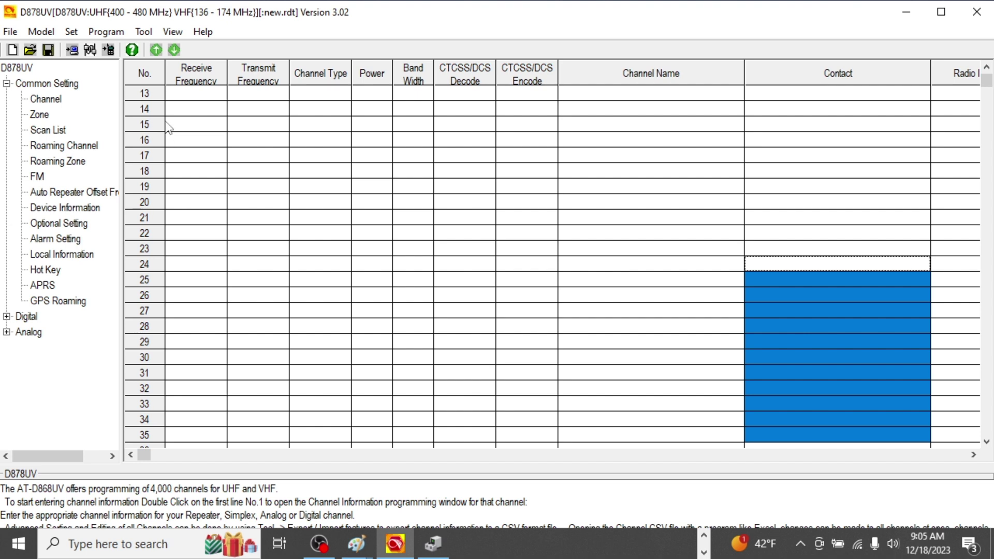
Step: Confirm COM5 as the communication port and read the radio's Other Data without the Digital Contact List
left_click(90, 50)
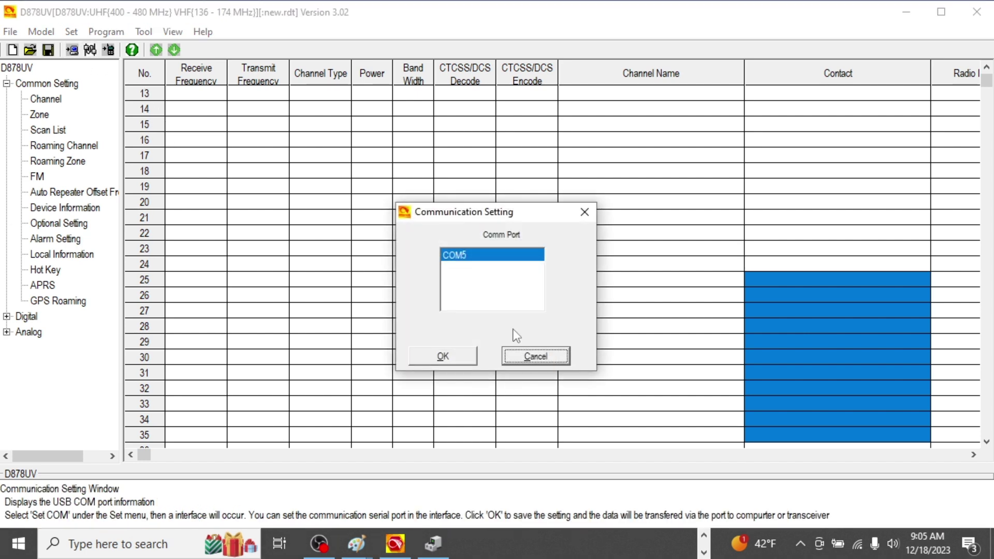
left_click(461, 355)
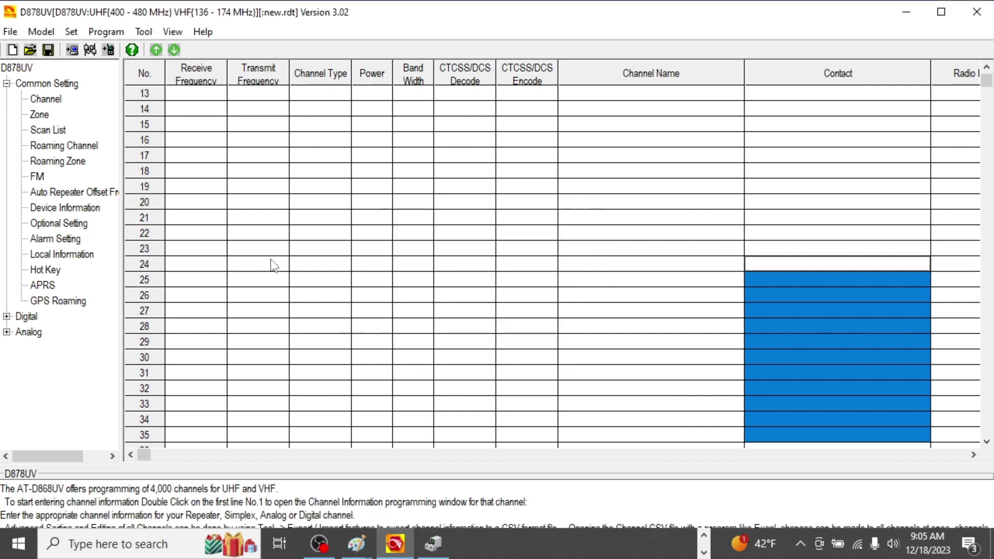
left_click(73, 52)
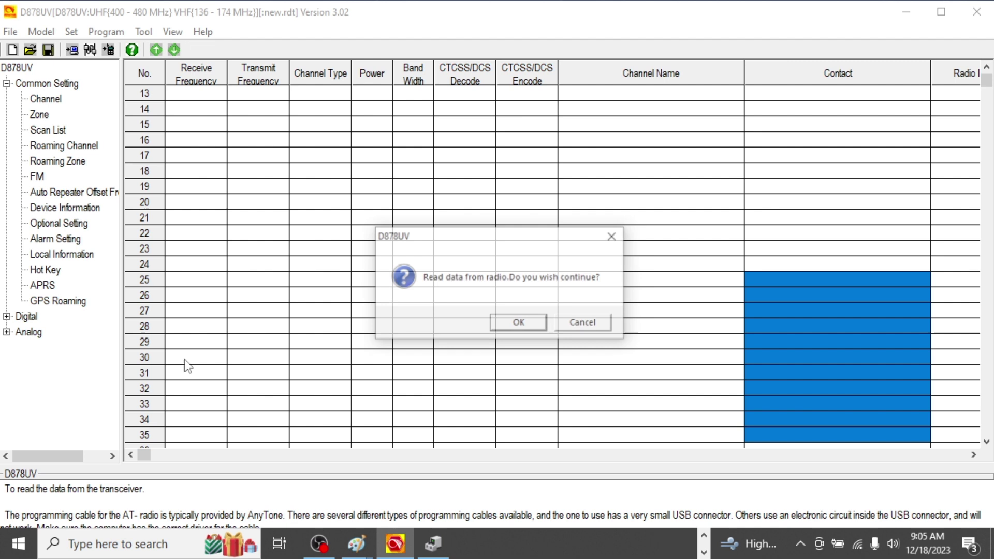
left_click(517, 324)
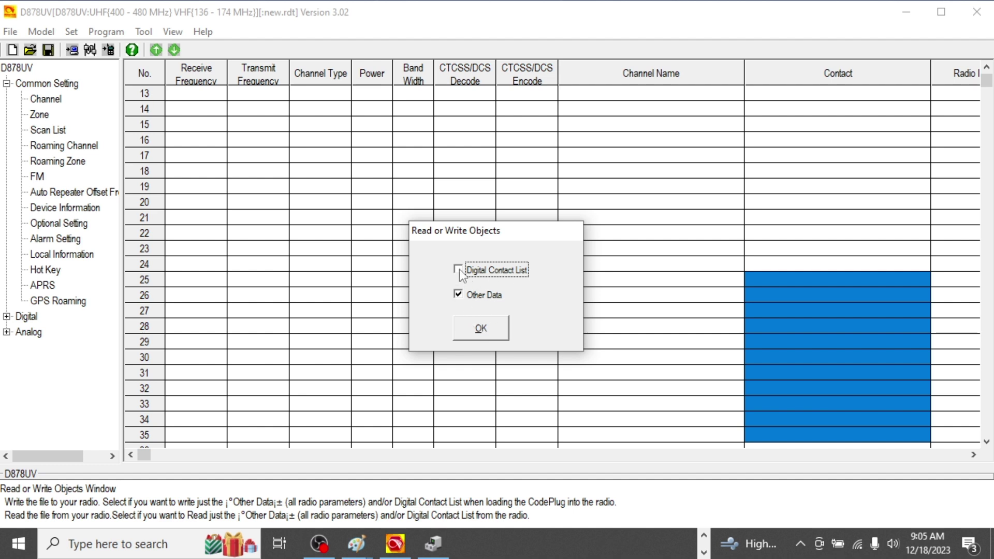
left_click(472, 331)
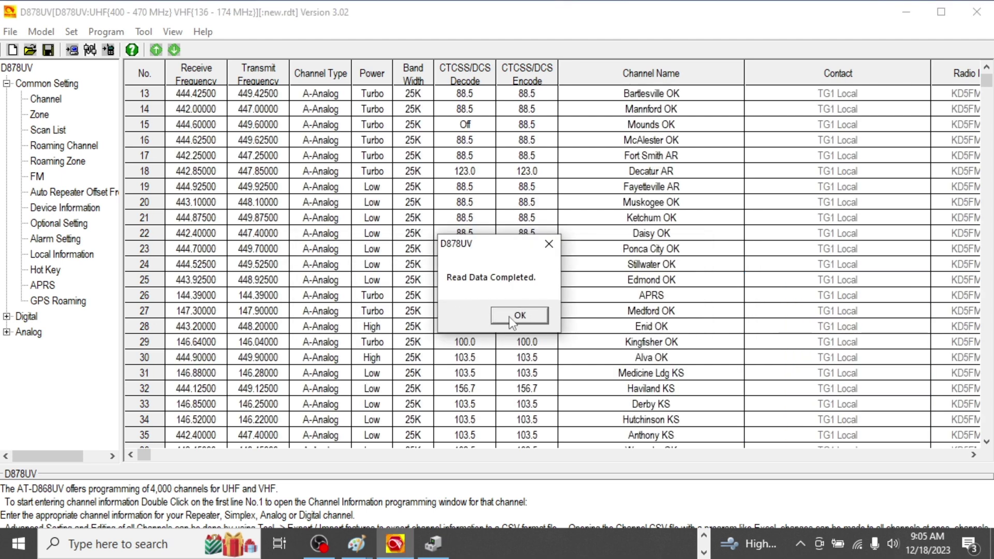
left_click(514, 318)
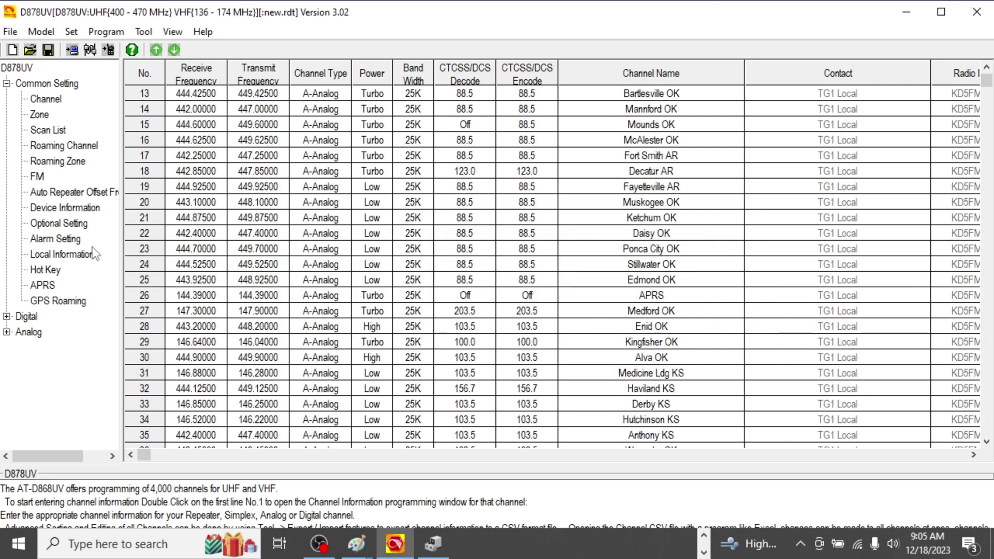
Step: Set the Power-on Interface to Custom Picture in the Power-on section of Optional Setting and accept the settings
double_click(69, 224)
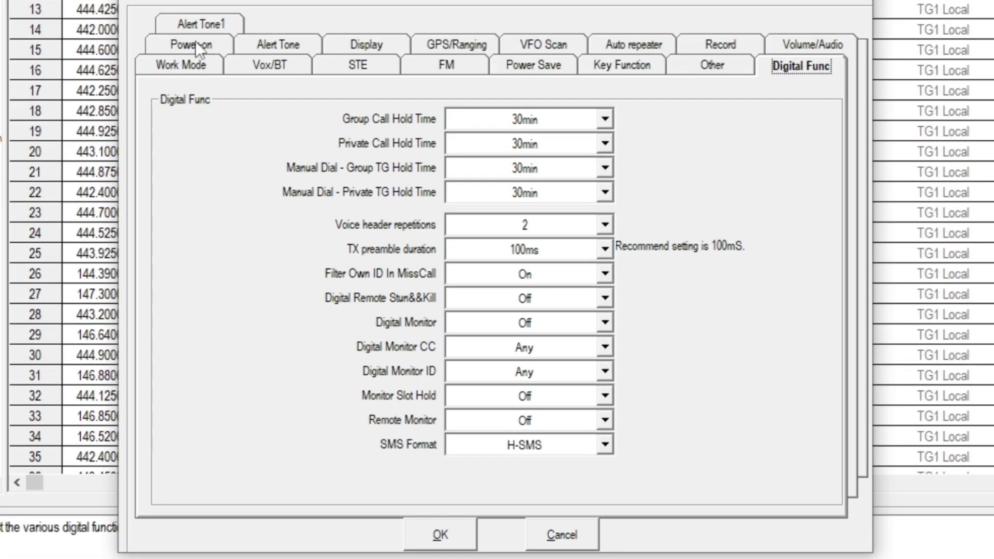
left_click(195, 42)
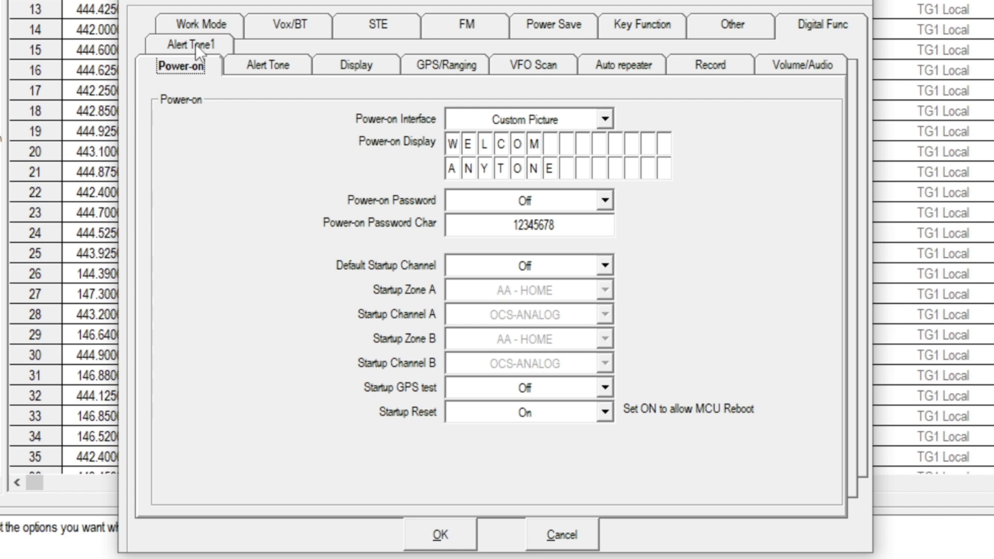
left_click_drag(363, 2, 356, 0)
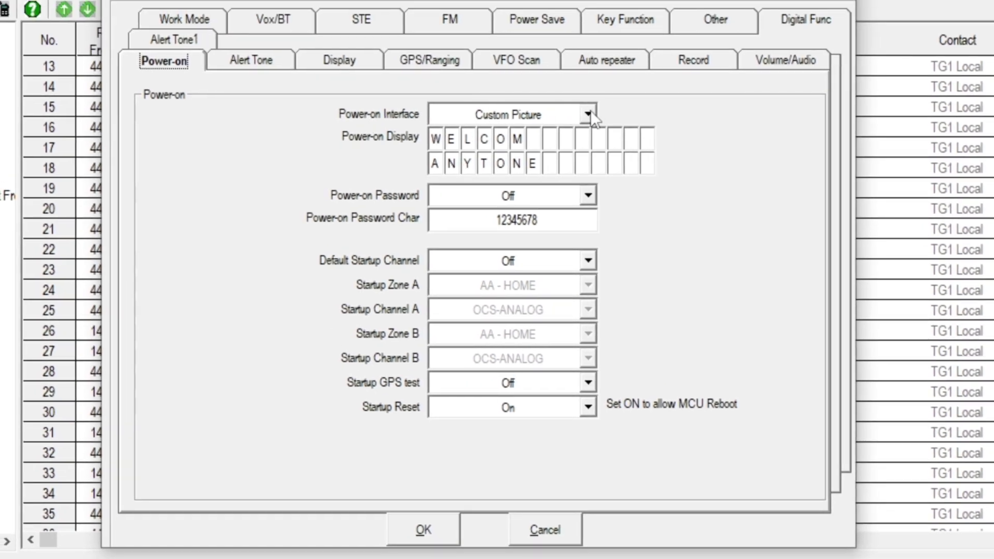
left_click(589, 113)
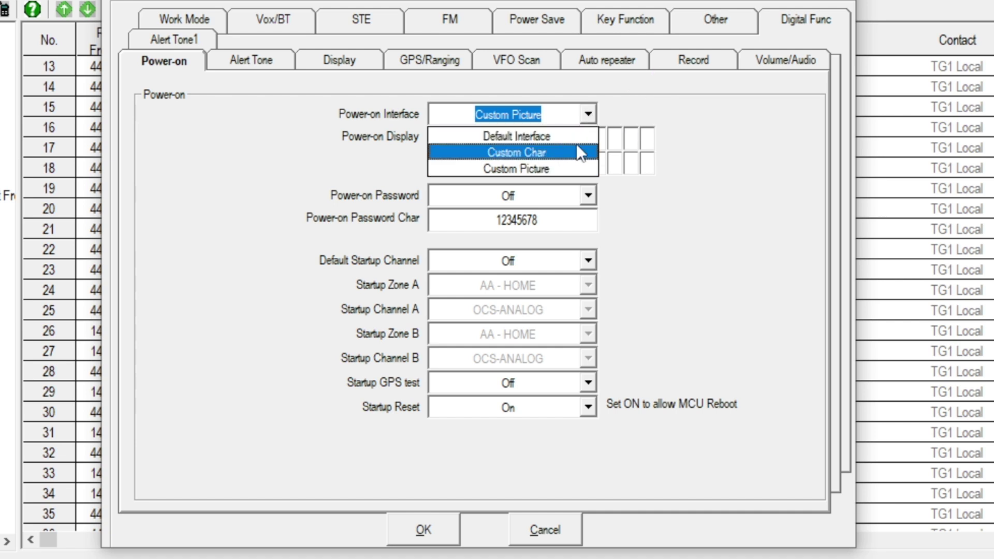
left_click(689, 141)
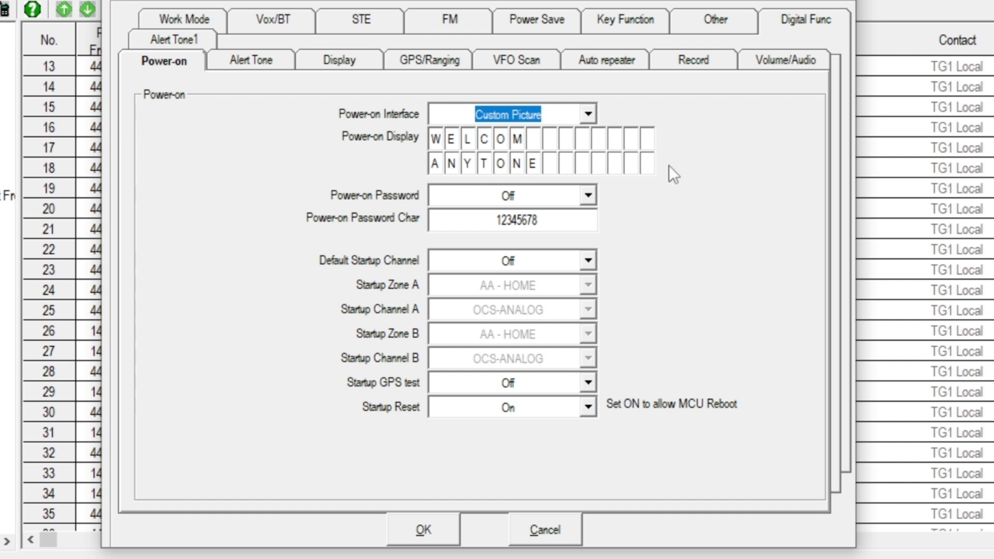
left_click(589, 114)
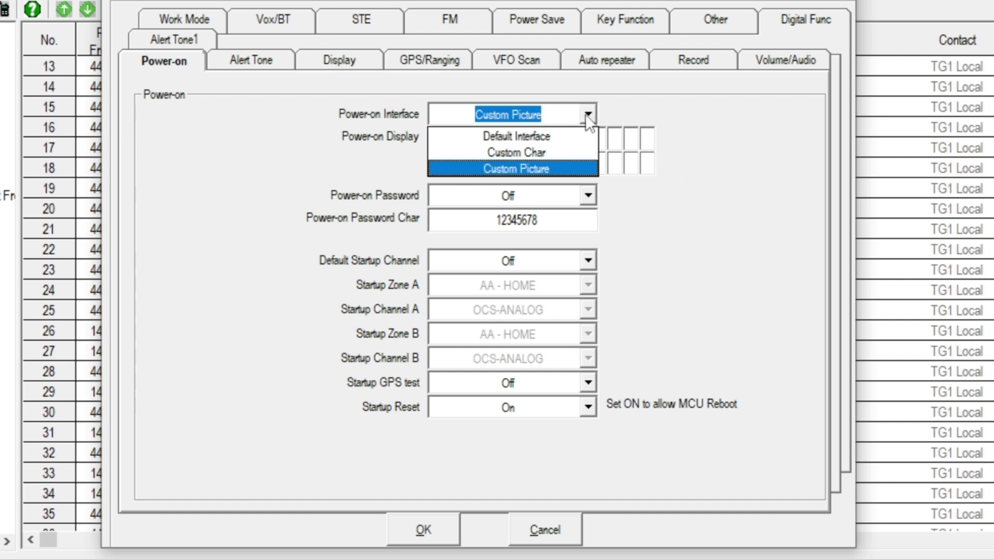
left_click(520, 169)
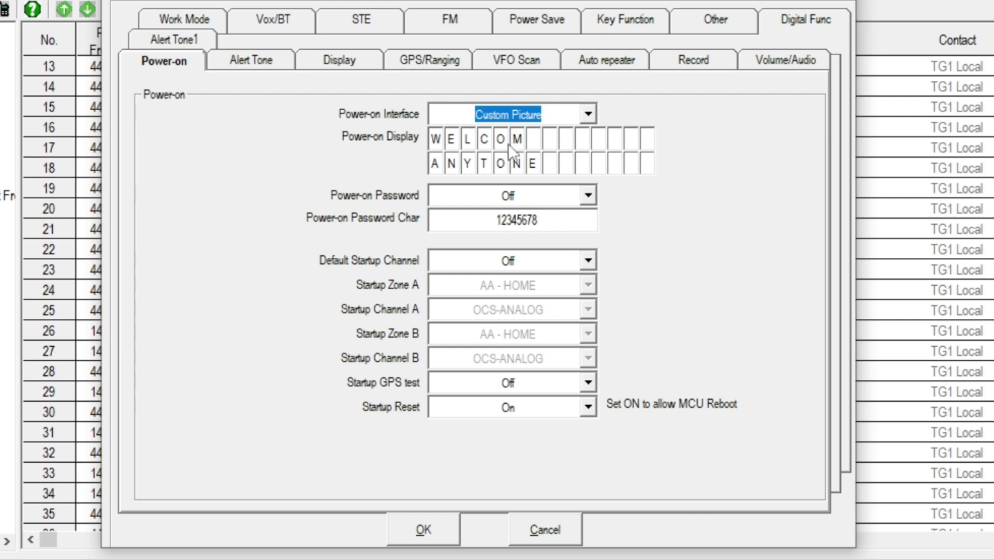
left_click(424, 529)
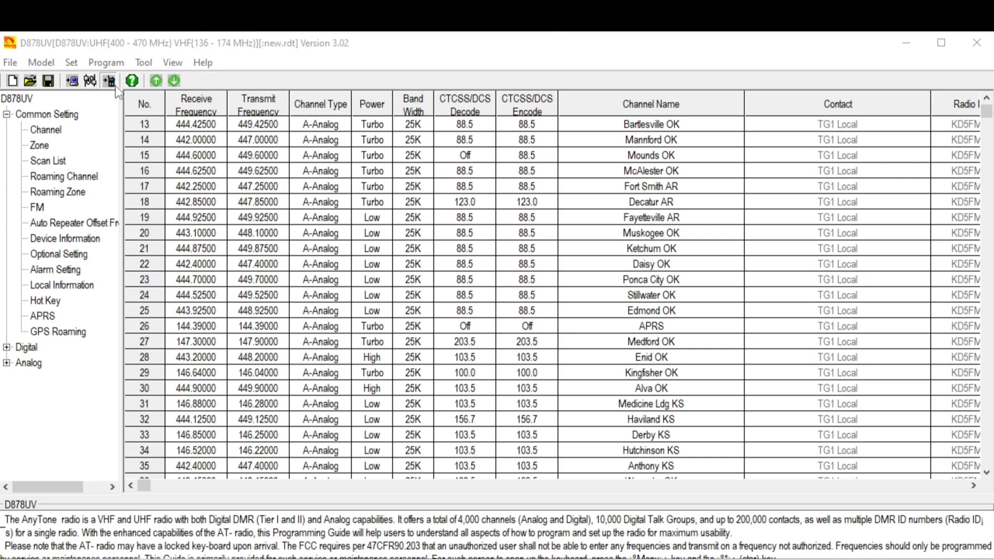
Step: Write the Other Data to the radio without the Digital Contact List and dismiss the closing message
left_click(109, 82)
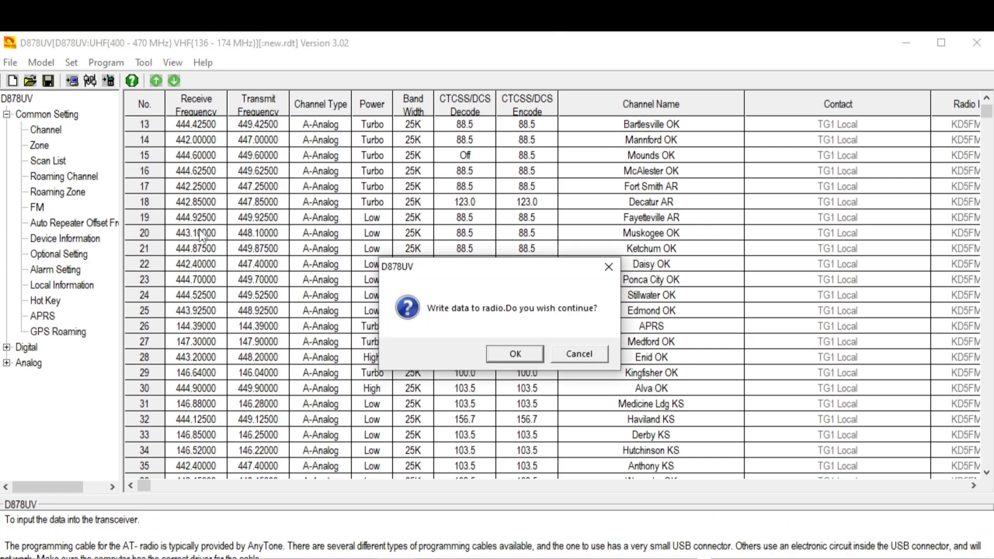
left_click(518, 356)
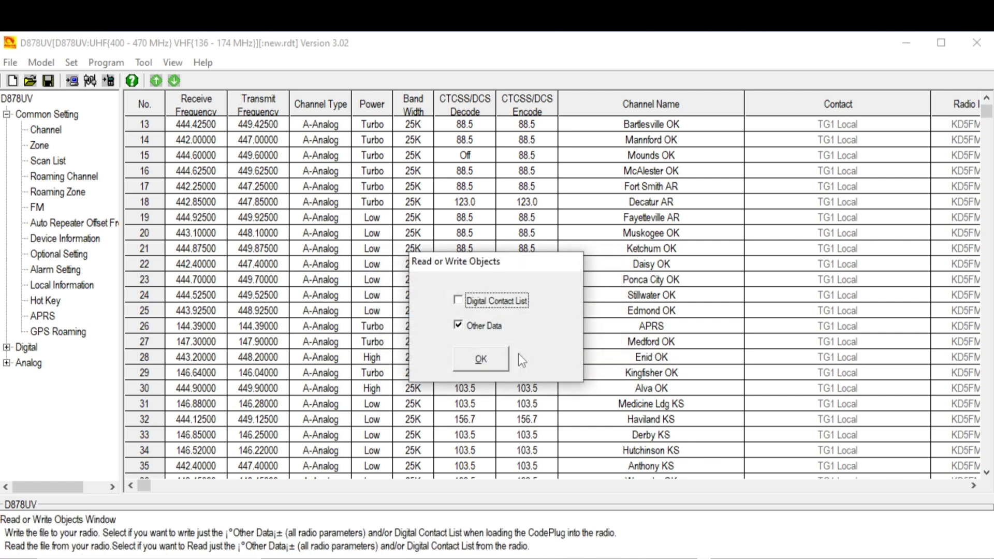
left_click(481, 359)
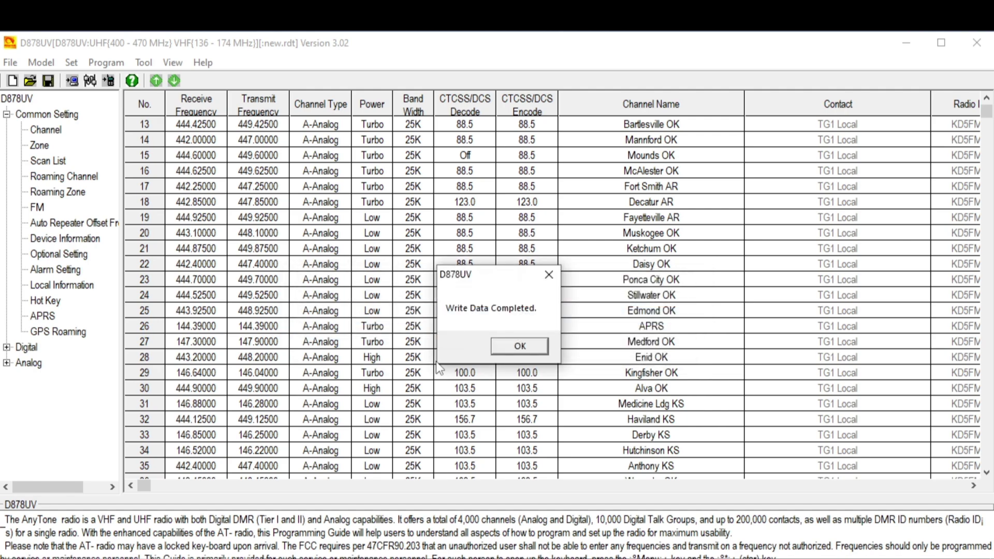
left_click(508, 347)
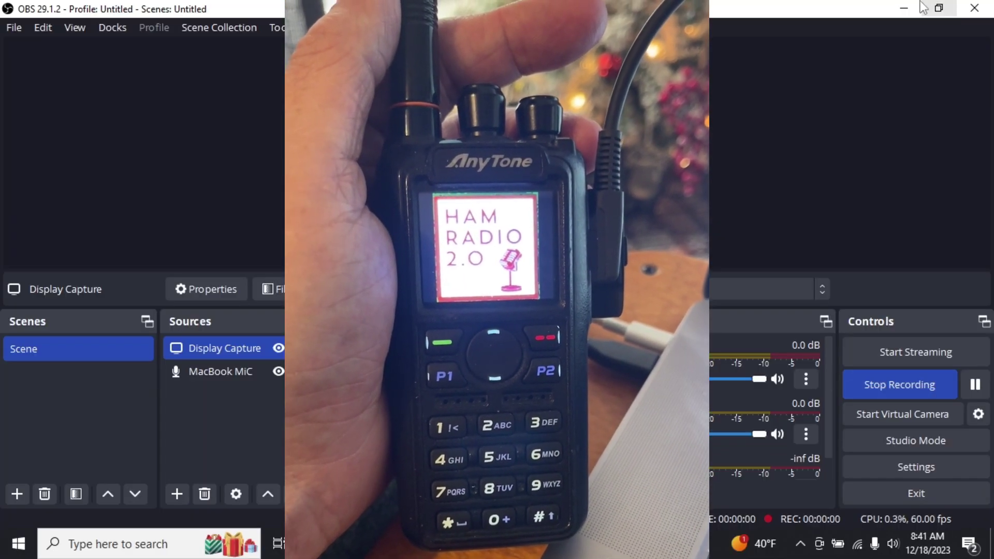
Step: Open the Standby BK Picture1 tool and bring up its image file chooser, enlarged to show more thumbnails
left_click(907, 8)
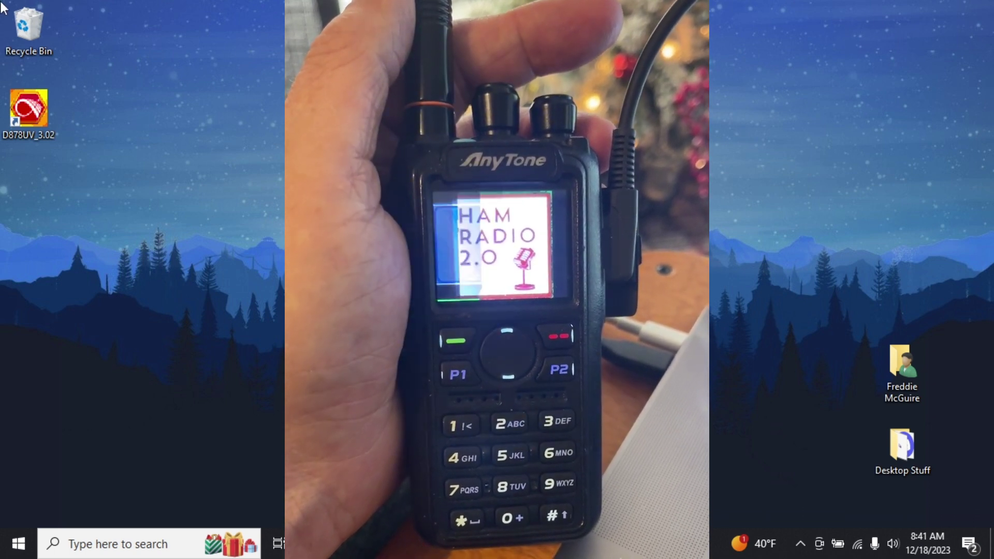
left_click(101, 547)
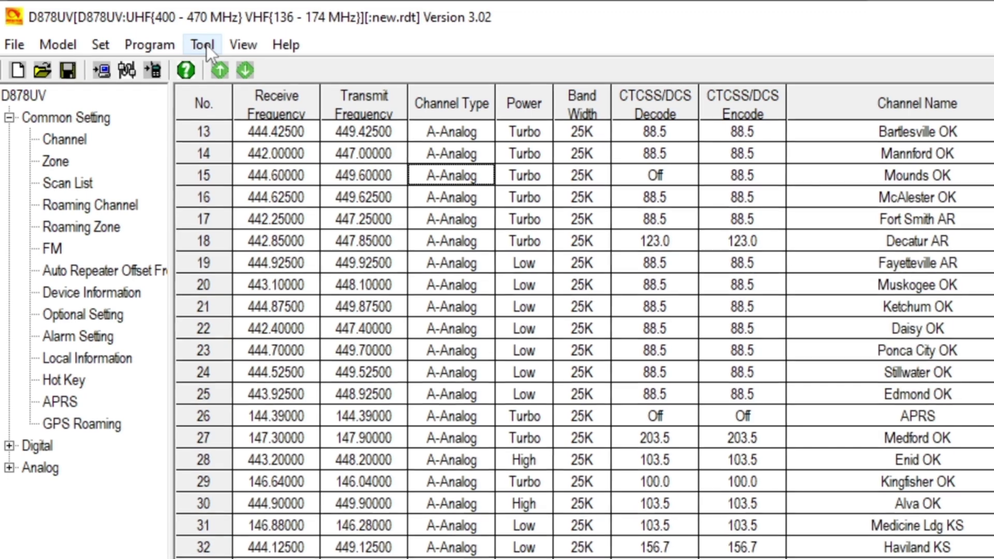
left_click(146, 31)
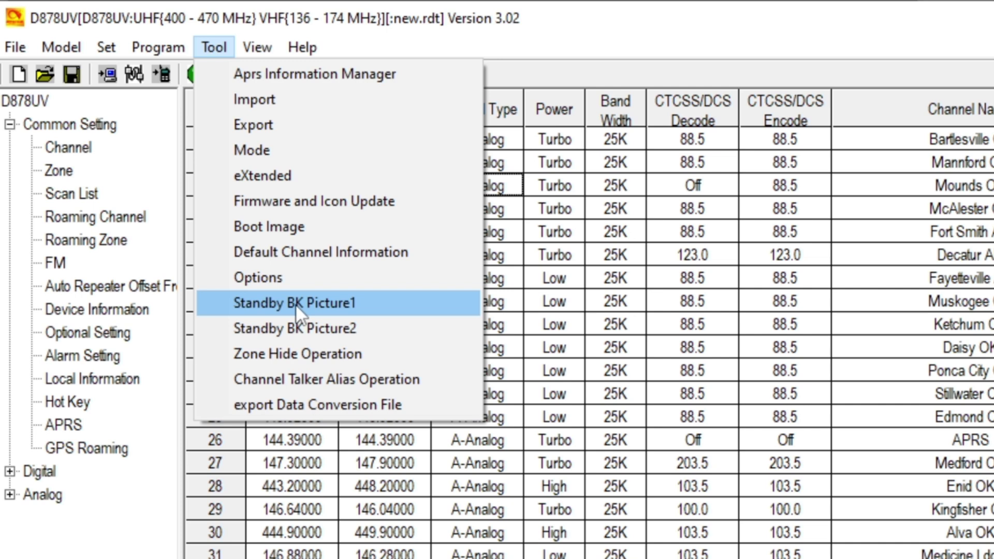
left_click(295, 304)
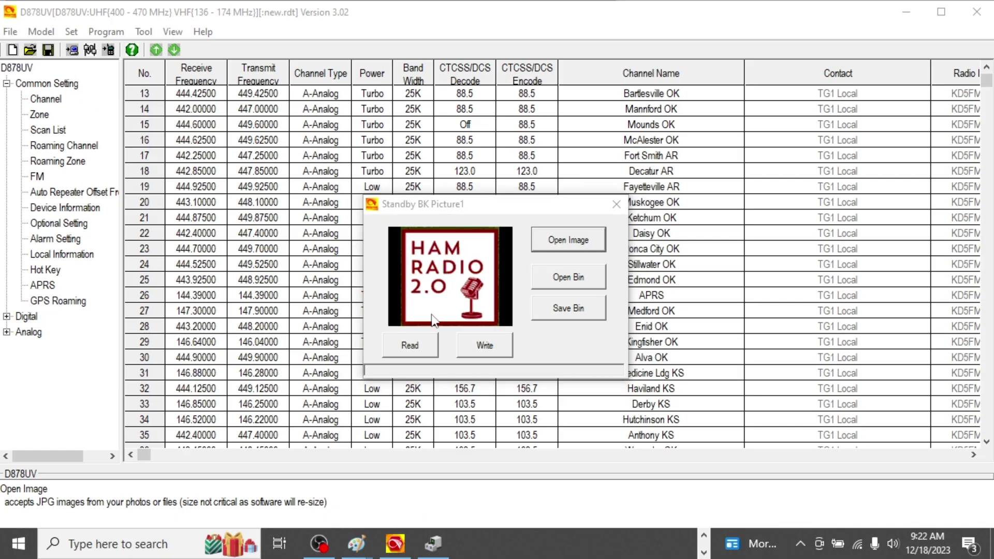
left_click(432, 320)
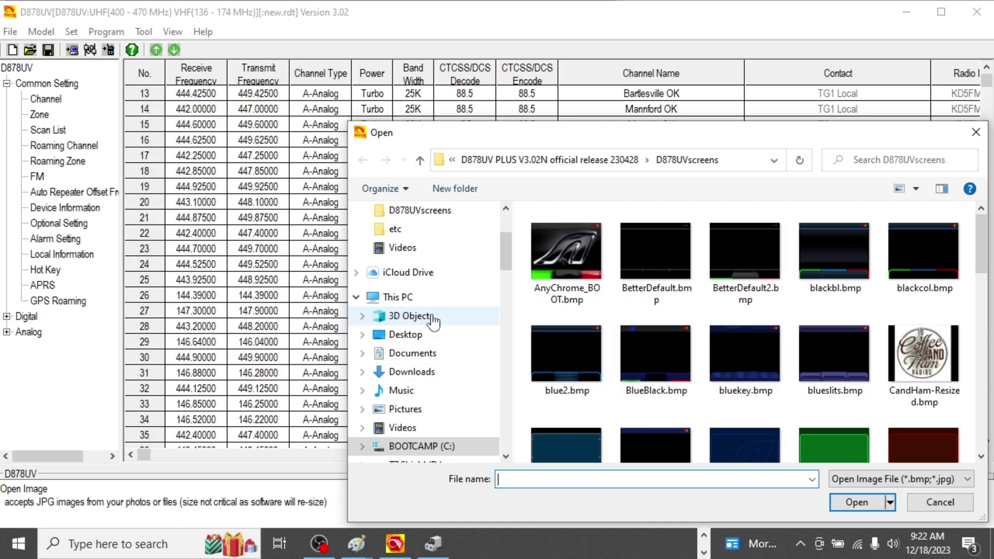
left_click_drag(708, 129, 520, 43)
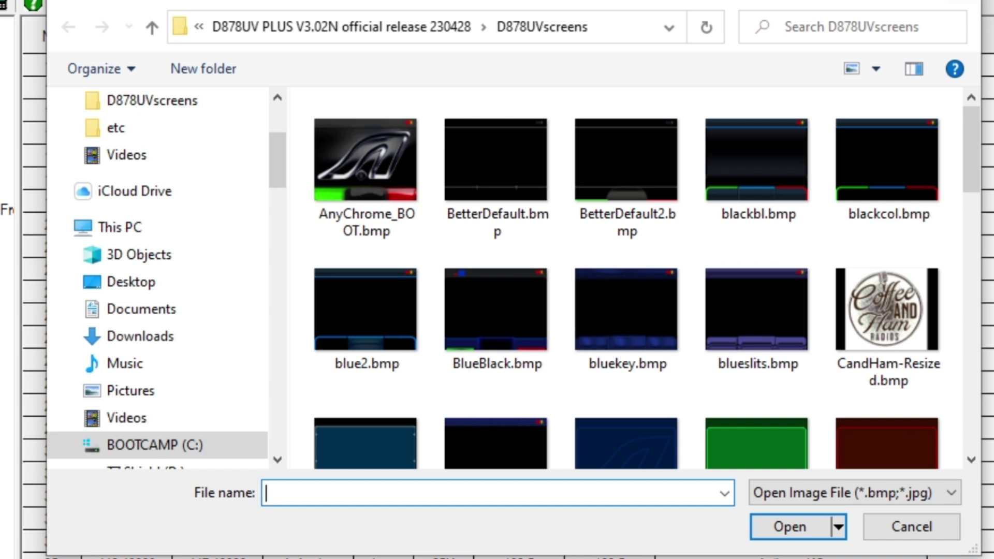
left_click_drag(980, 552, 993, 558)
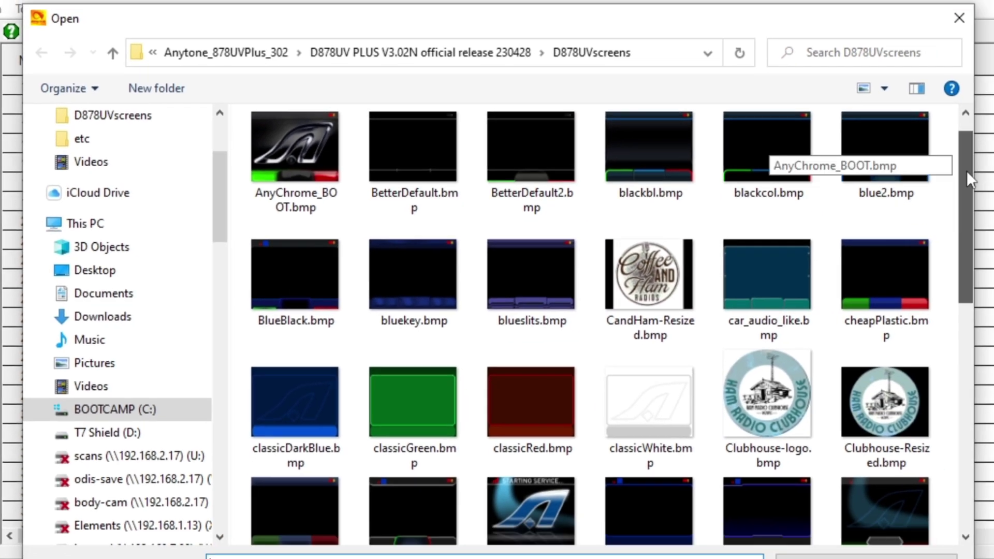
Step: Load MadeOfPlastic.bmp from the D878UVscreens folder as Standby BK Picture1
left_click_drag(969, 188, 955, 369)
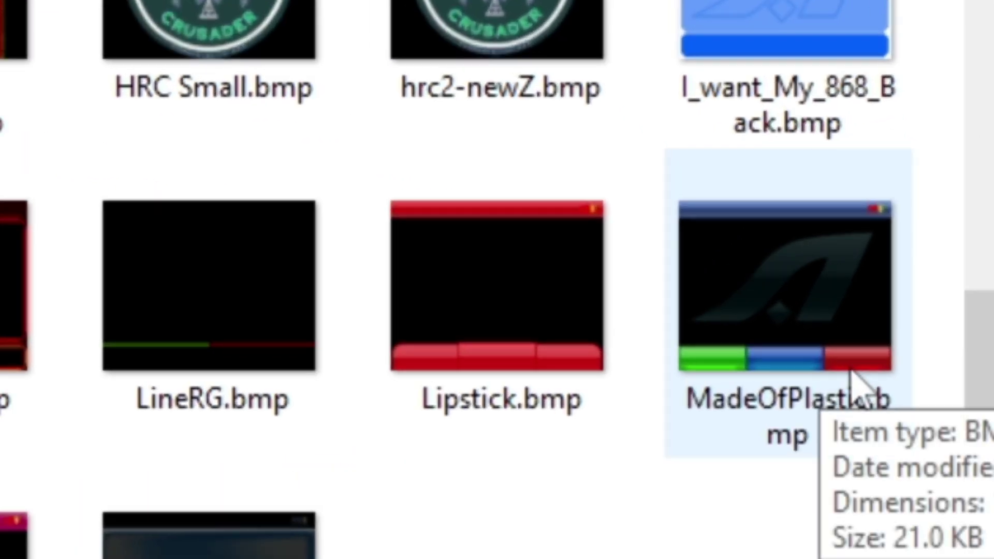
left_click(816, 283)
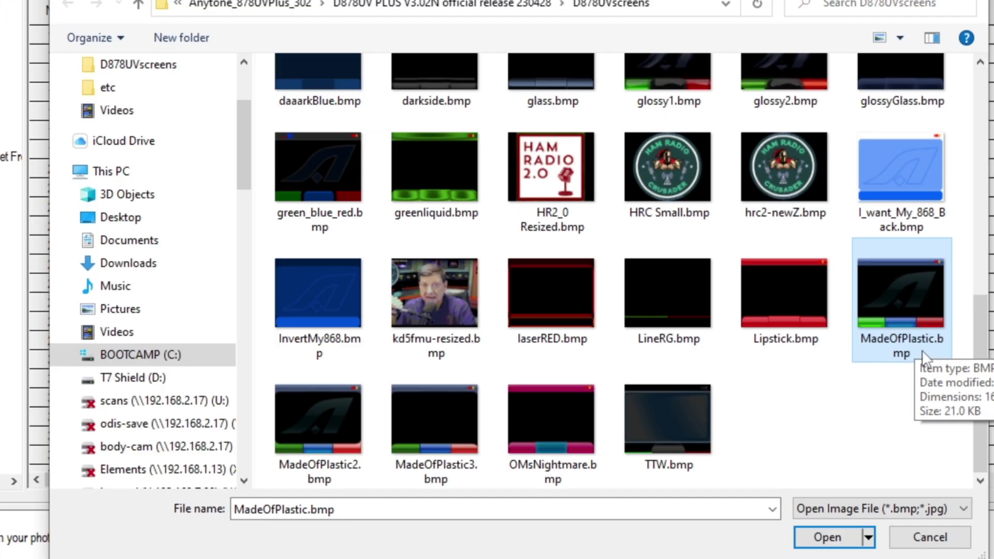
left_click(793, 296)
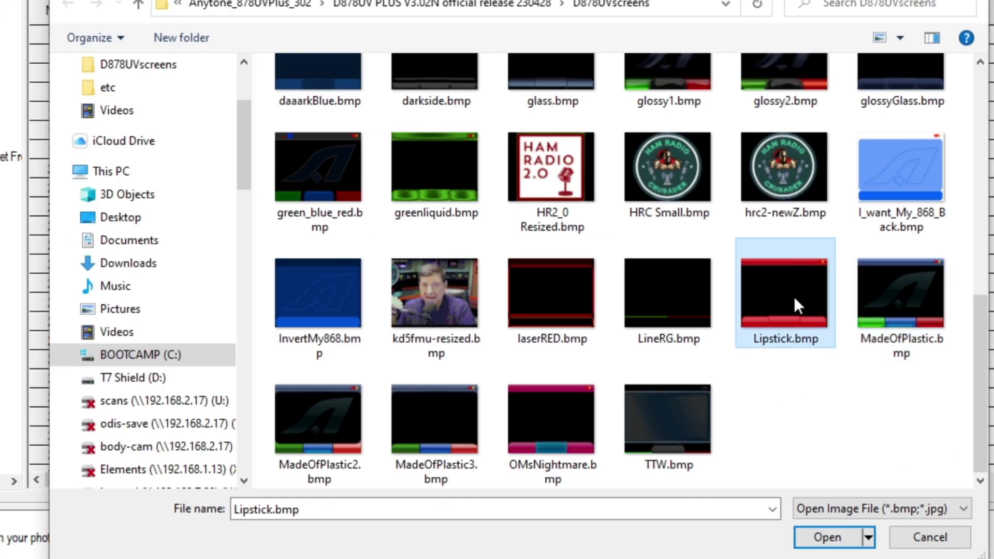
left_click(884, 305)
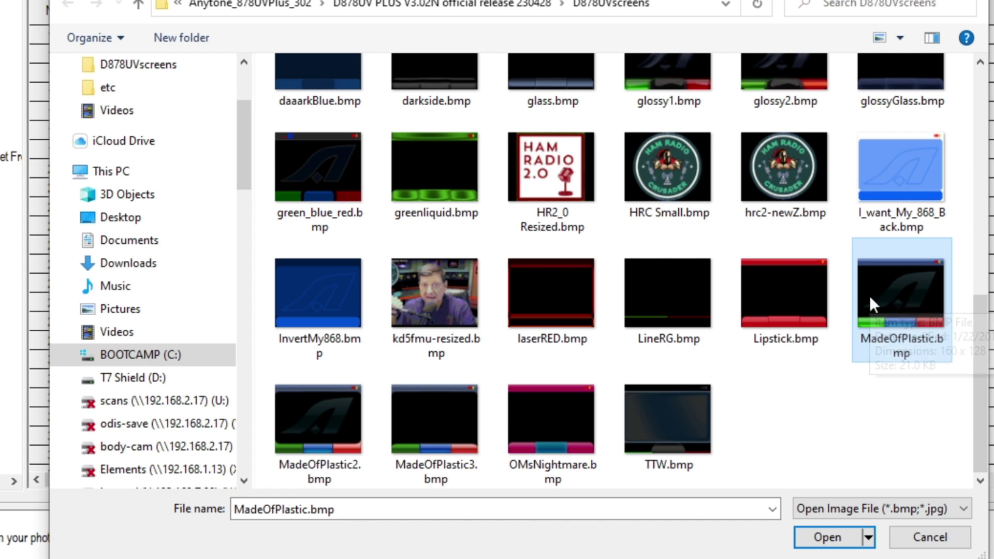
left_click(827, 539)
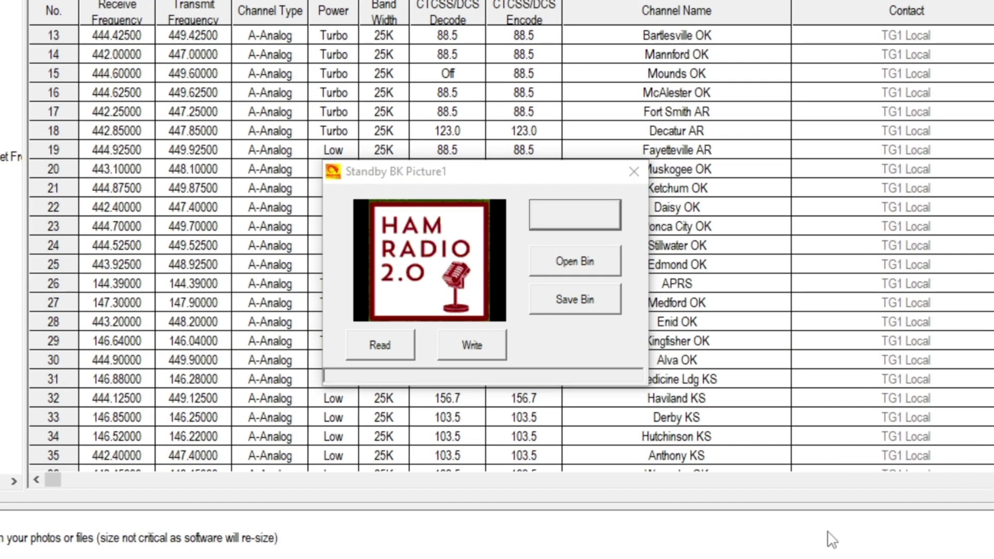
left_click(490, 308)
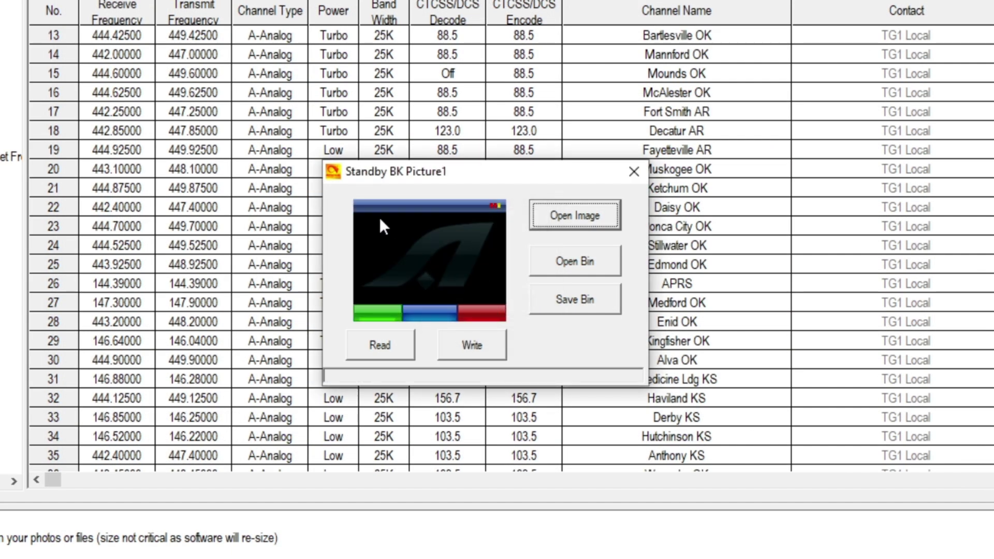
Step: Write the loaded Standby BK Picture1 to the radio and close its window
left_click(470, 347)
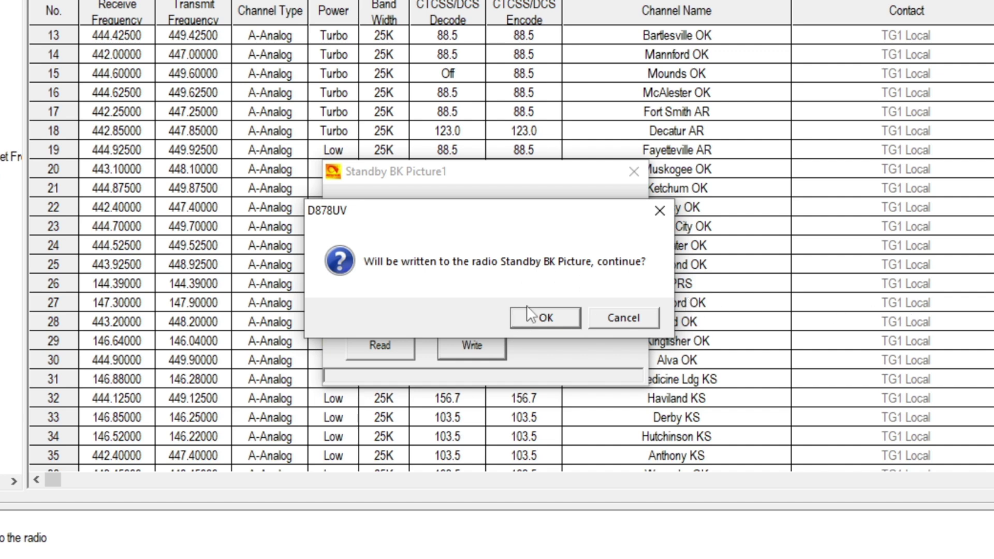
left_click(536, 320)
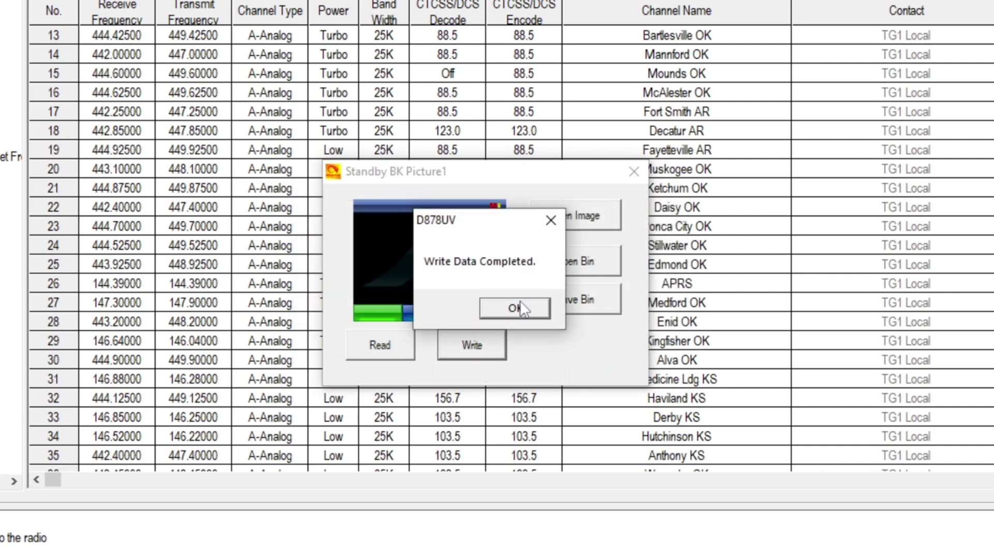
left_click(527, 310)
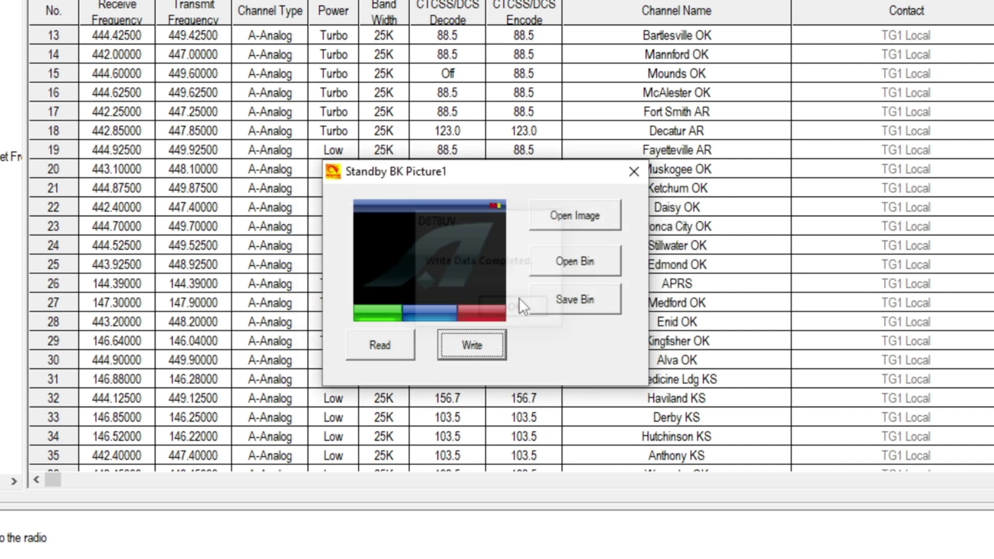
left_click(633, 172)
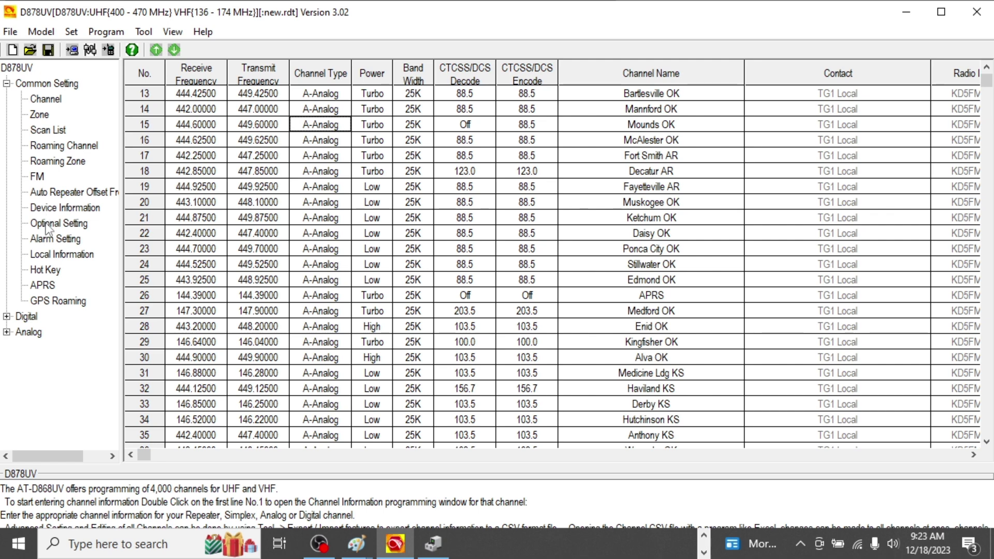
Step: Set the Standby BK Picture to Custom1 in the Display section of Optional Setting and accept the settings
double_click(46, 226)
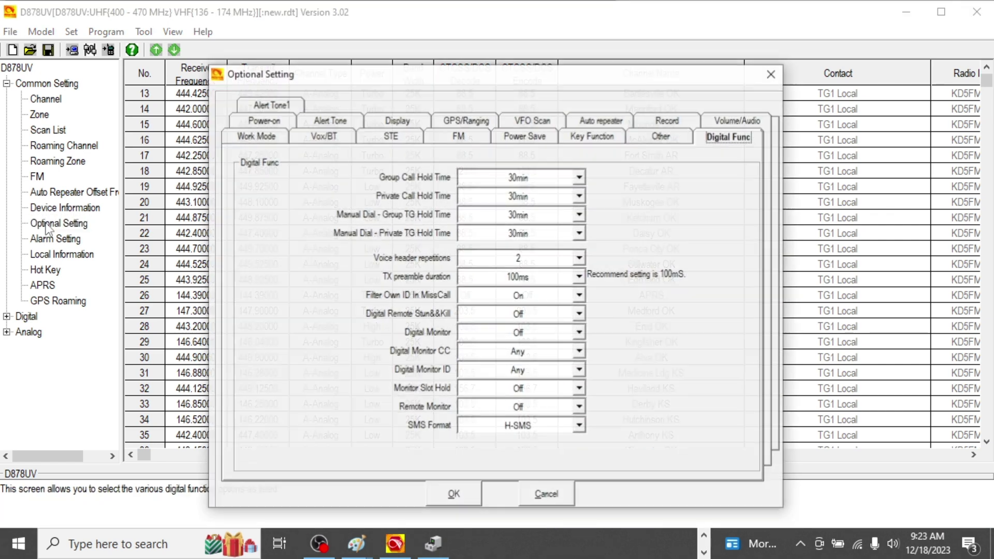
left_click_drag(364, 82, 356, 50)
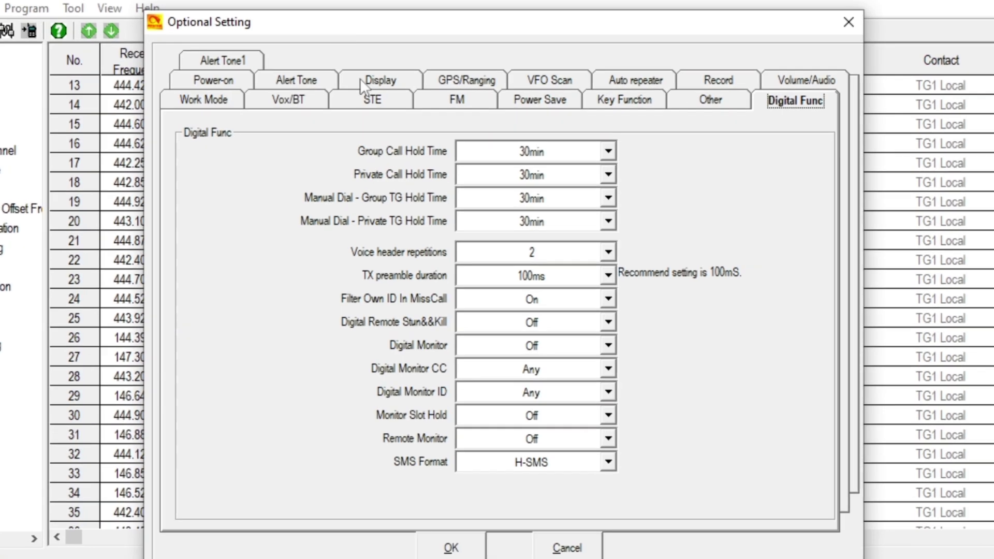
left_click(360, 80)
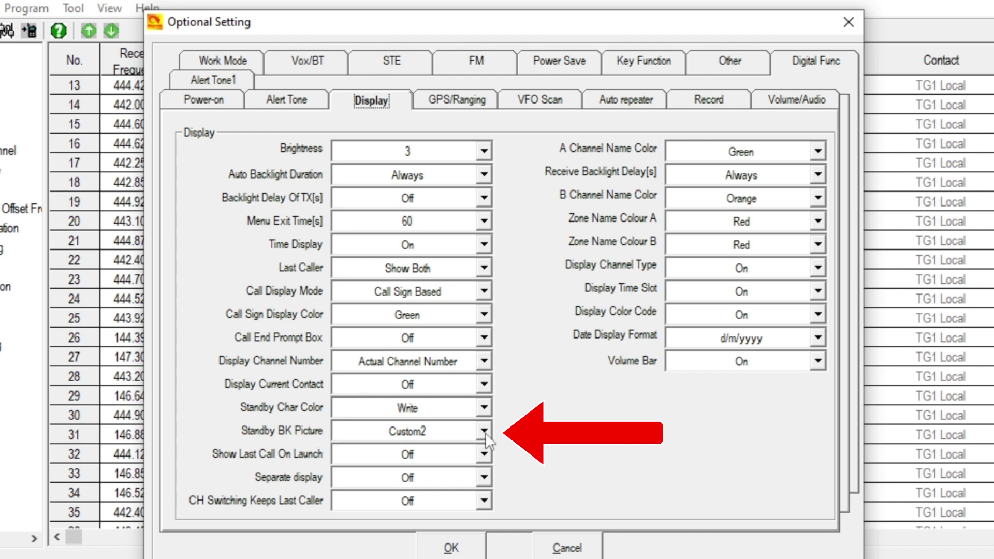
key("Tab")
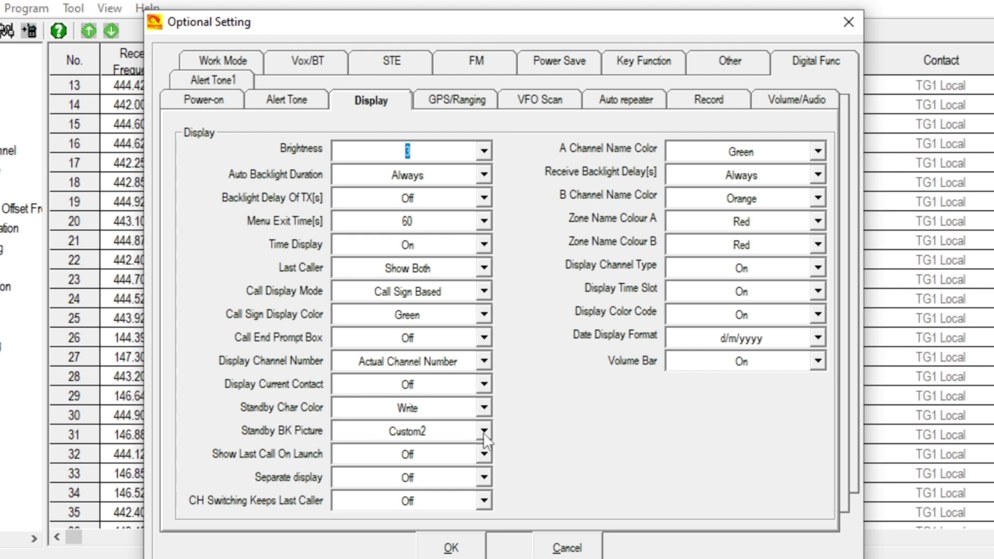
left_click(483, 433)
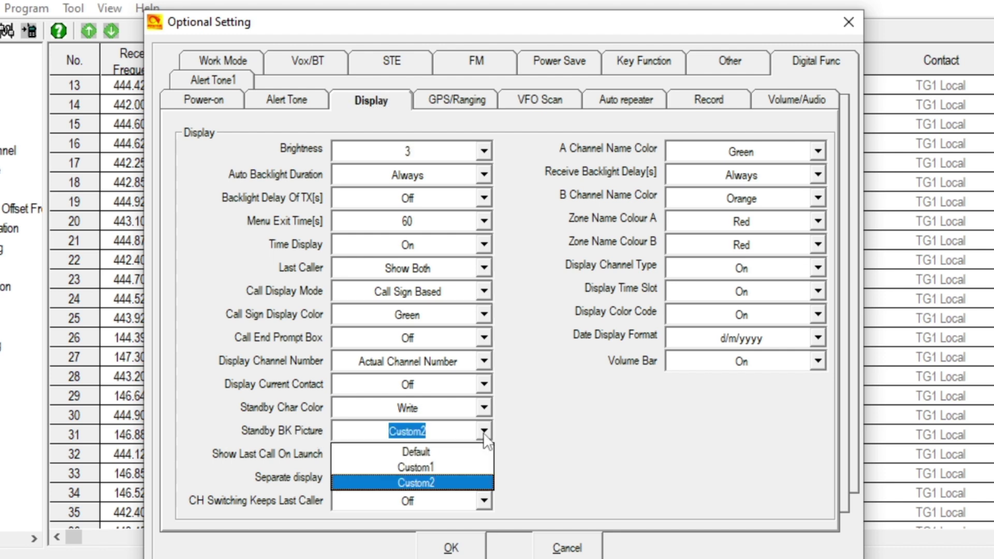
left_click(461, 467)
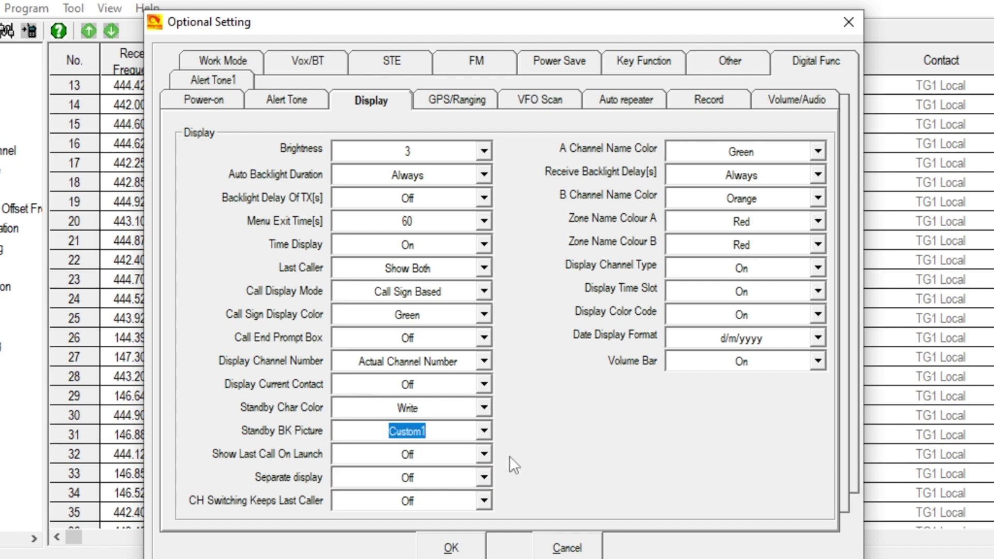
left_click(446, 555)
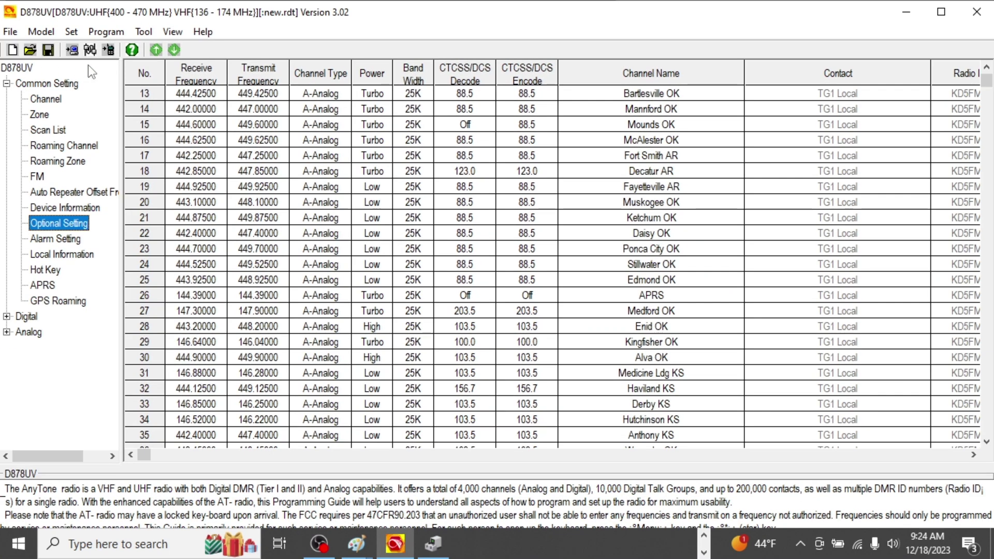
Step: Write the Other Data to the radio without the Digital Contact List and dismiss the closing message
left_click(108, 50)
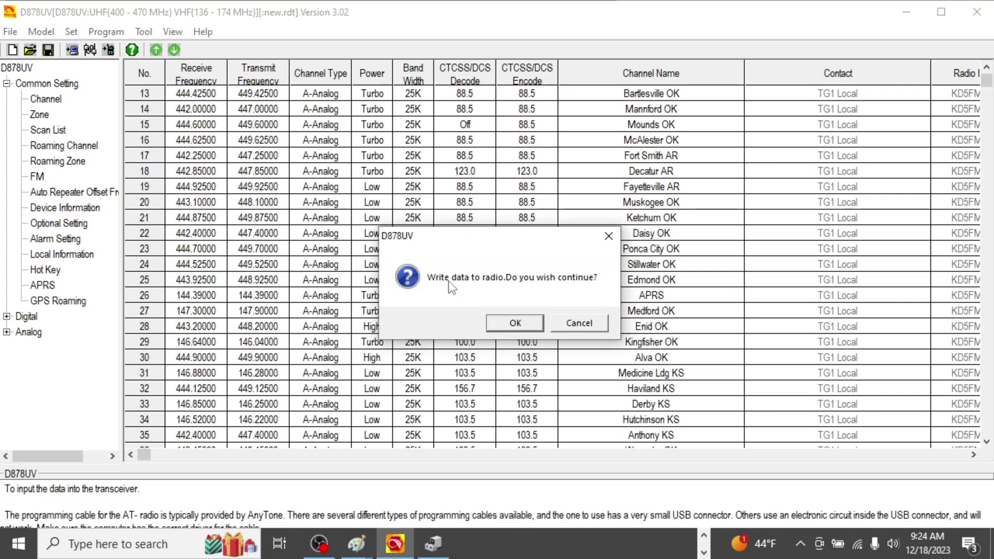
left_click(505, 324)
left_click(483, 268)
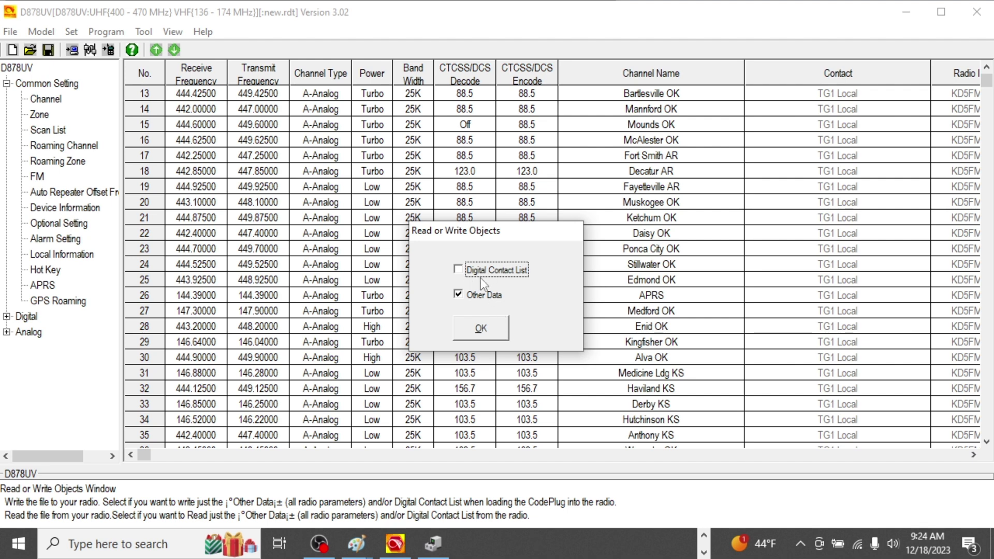
left_click(480, 329)
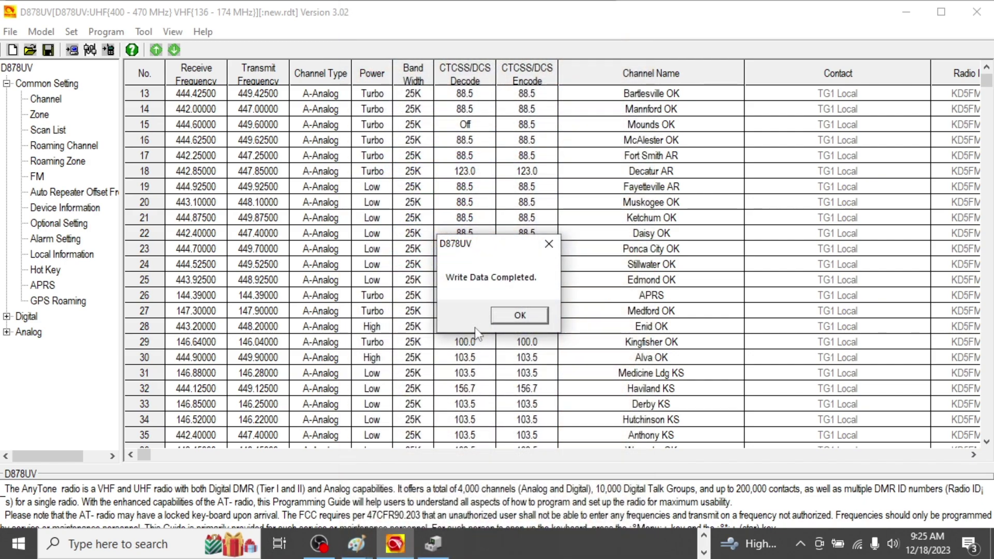
left_click(510, 316)
Step: Load glossy2.bmp from the D878UVscreens folder as Standby BK Picture2
left_click(172, 32)
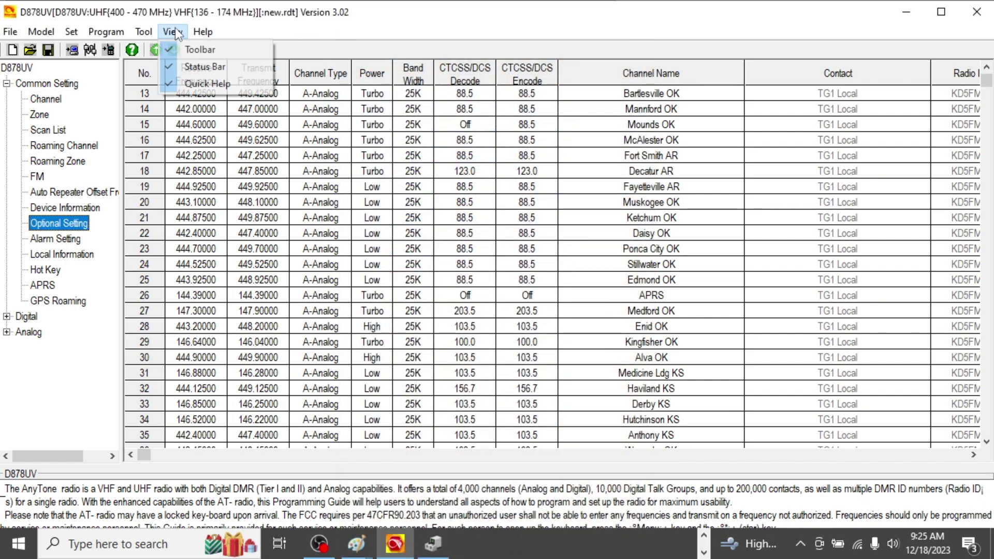
mouse_move(144, 35)
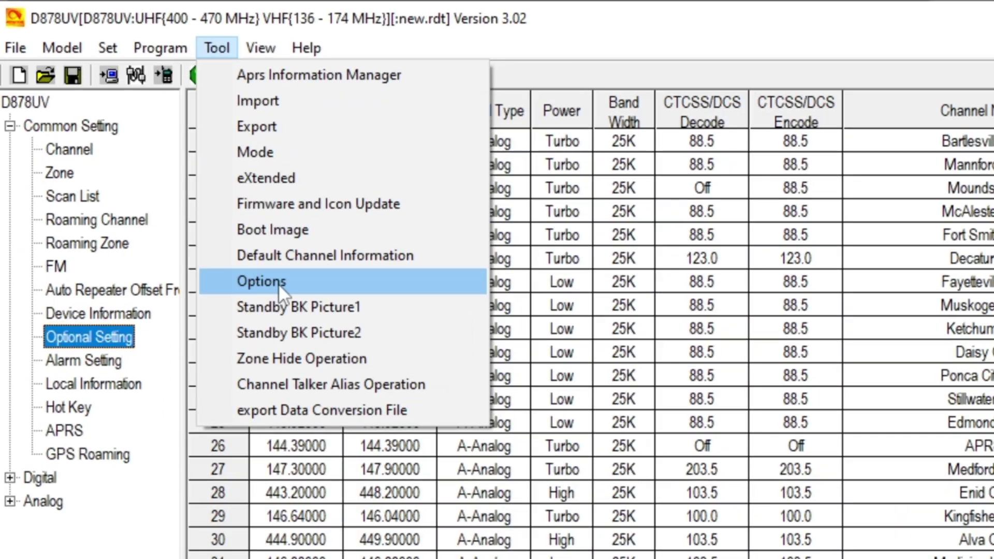
left_click(263, 338)
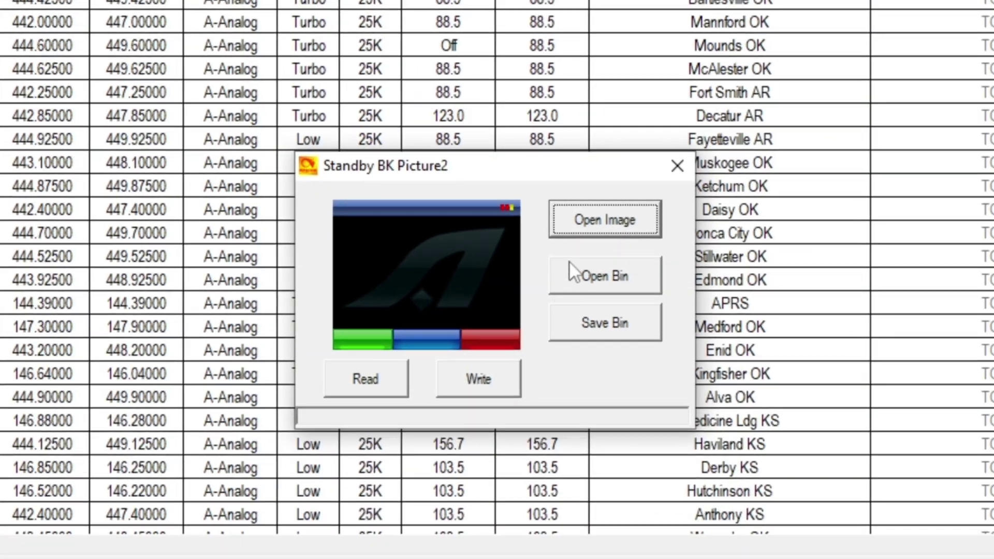
left_click(573, 223)
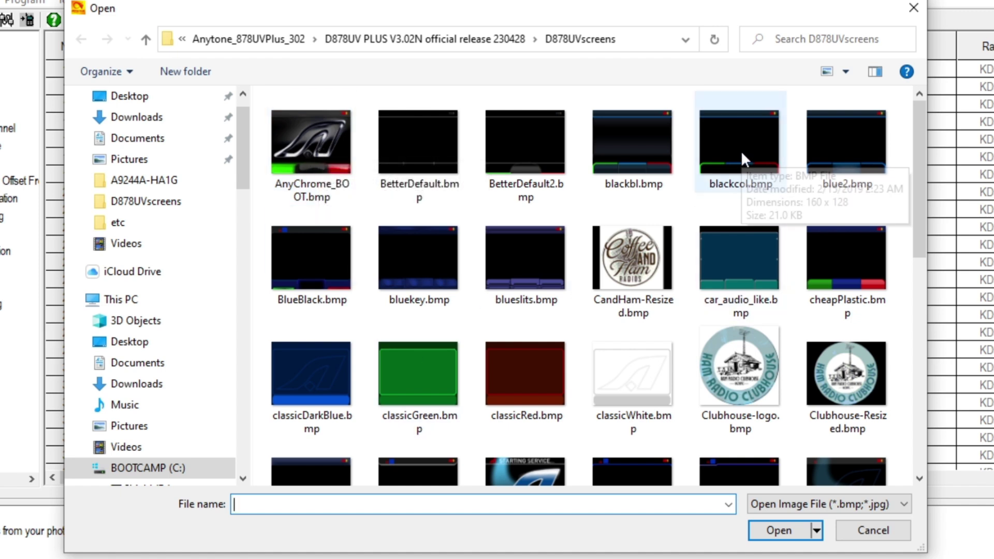
scroll(585, 251, "down", 5)
scroll(580, 253, "down", 2)
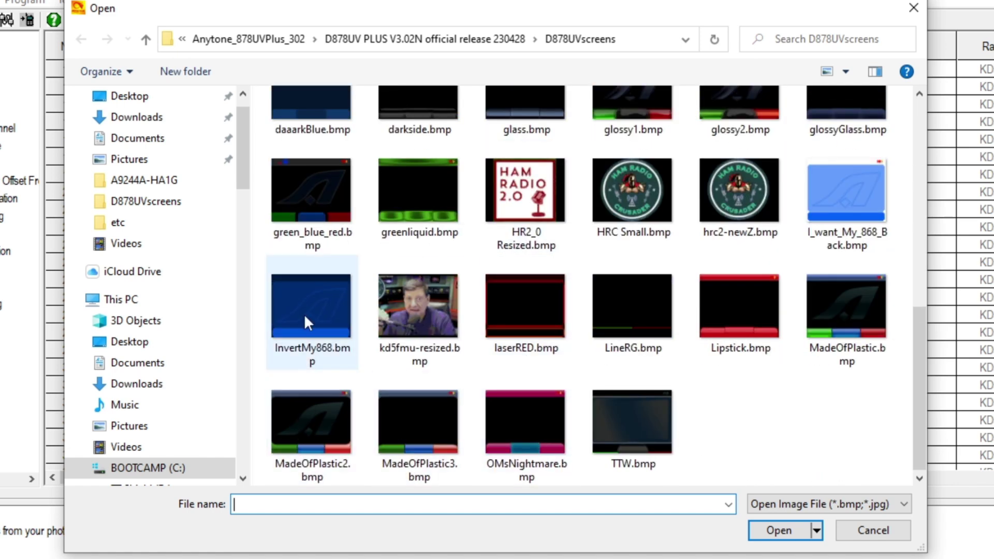
scroll(303, 312, "up", 2)
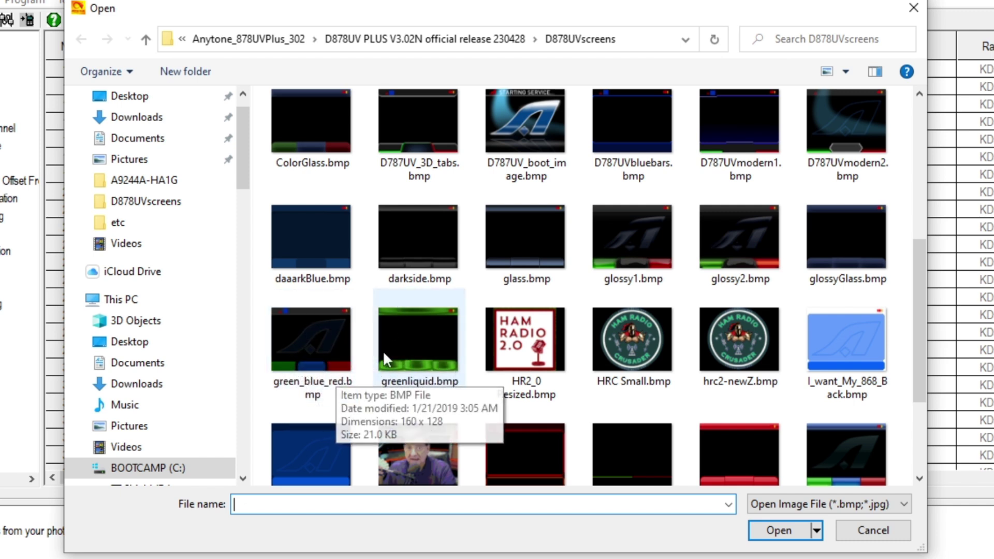
scroll(379, 353, "up", 3)
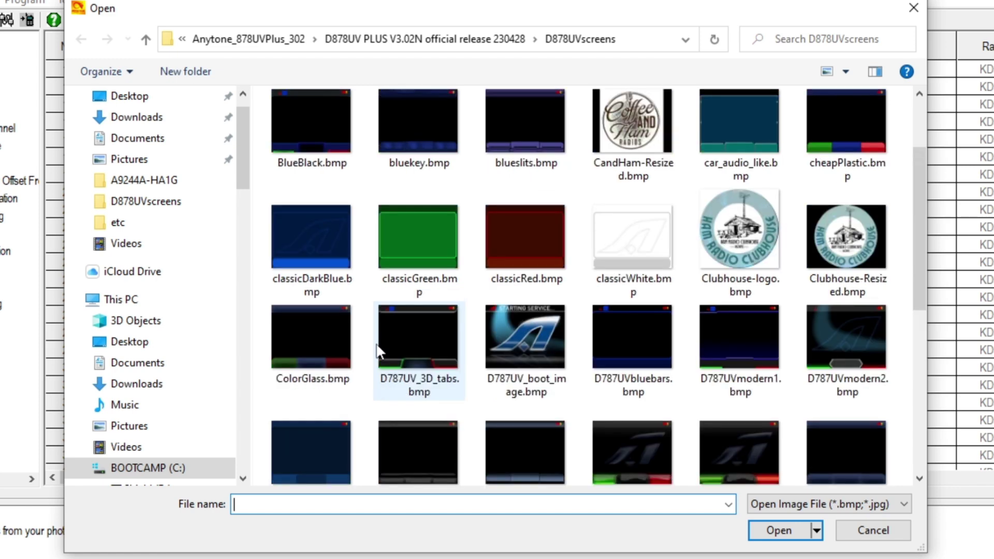
scroll(379, 353, "down", 2)
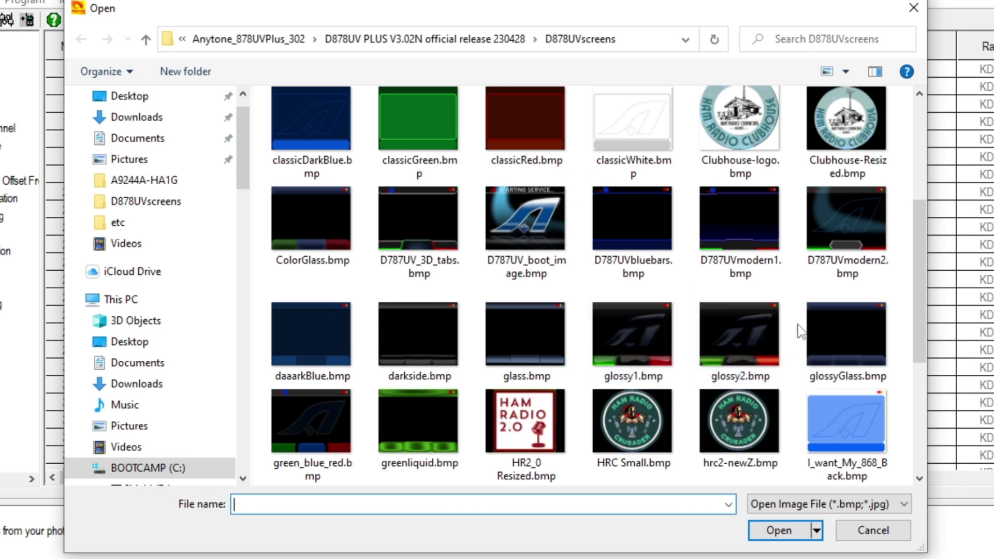
left_click(738, 331)
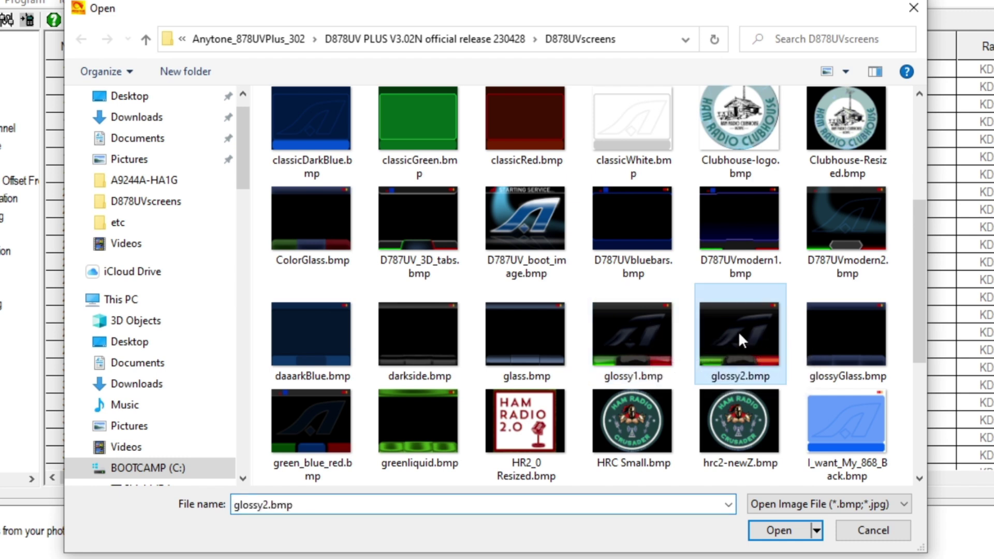
left_click(780, 531)
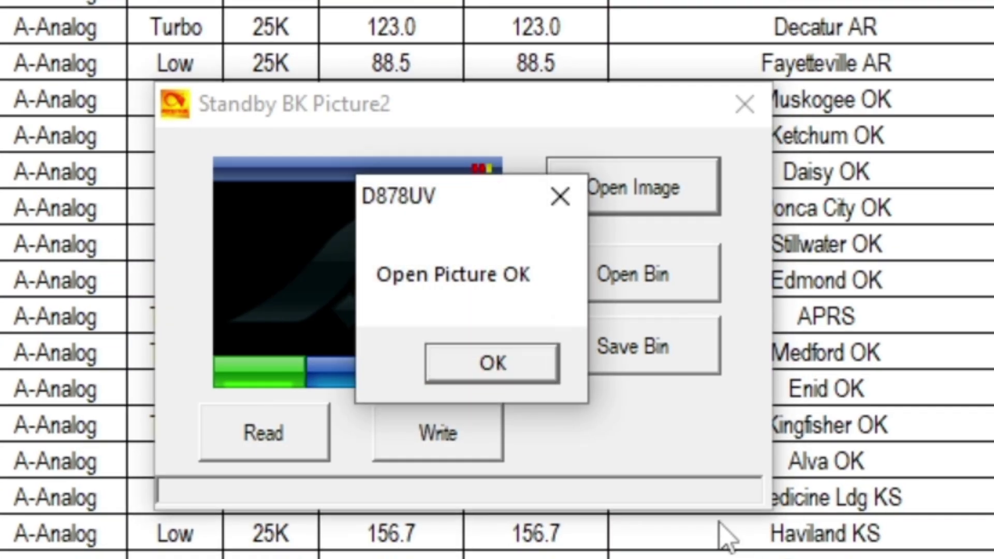
left_click(492, 362)
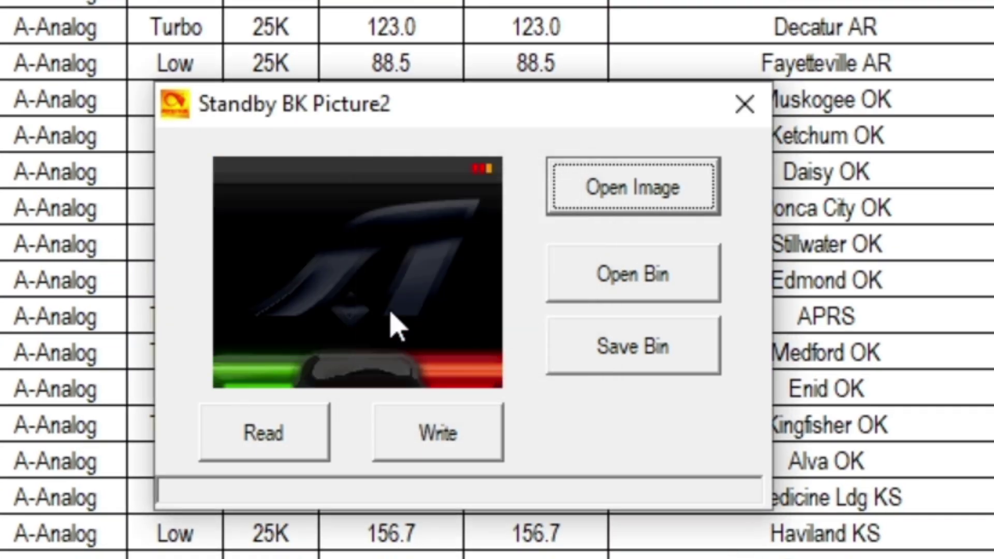
Step: Write the loaded Standby BK Picture2 to the radio and close its window
left_click(491, 435)
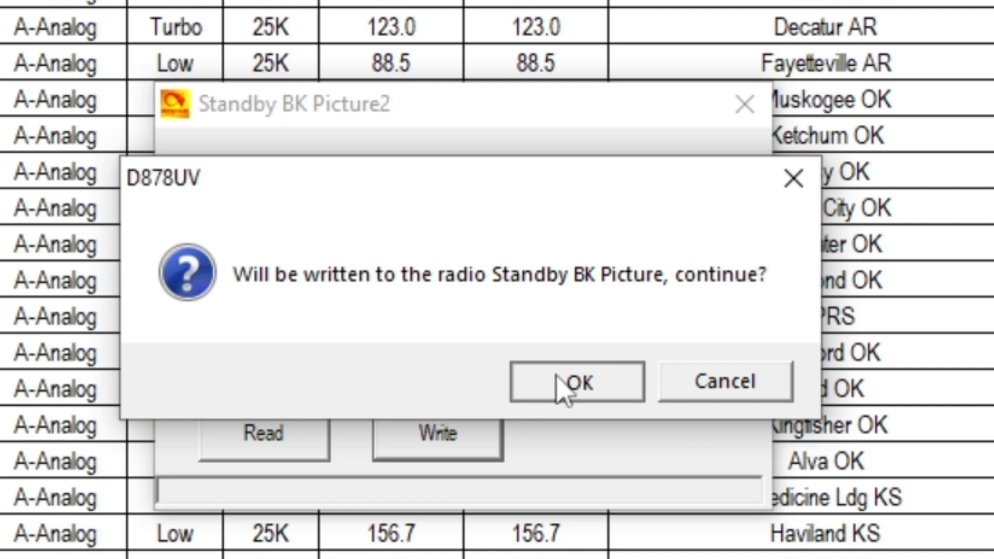
left_click(569, 392)
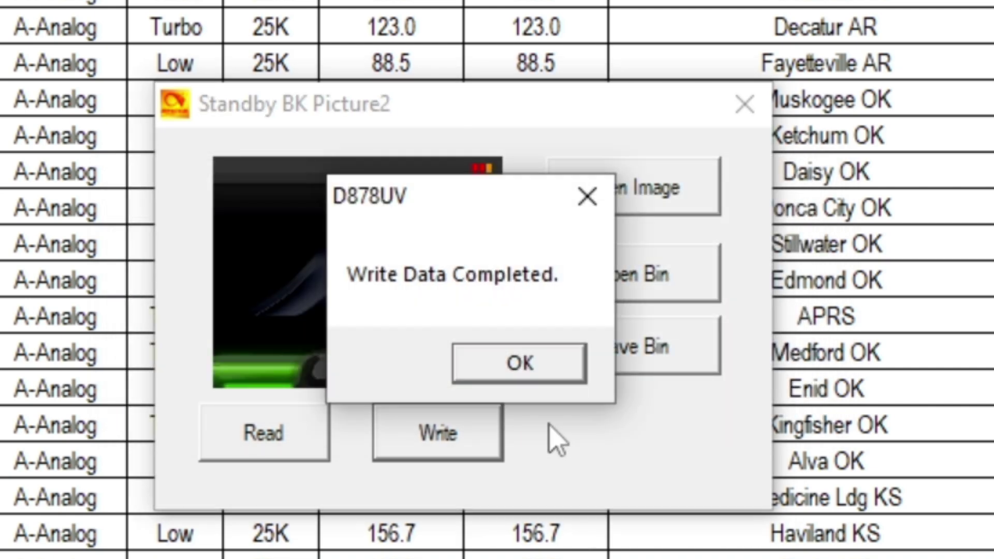
left_click(542, 360)
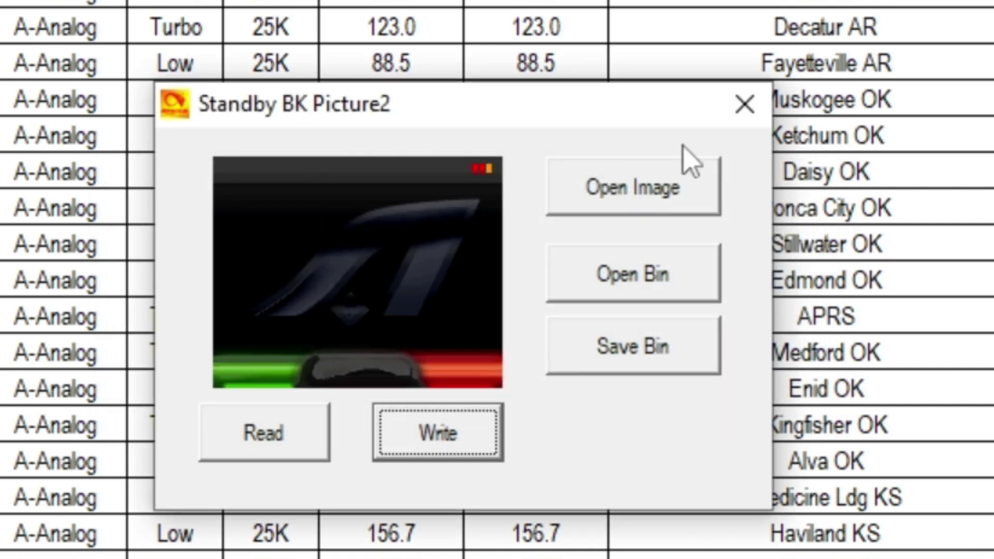
left_click(744, 104)
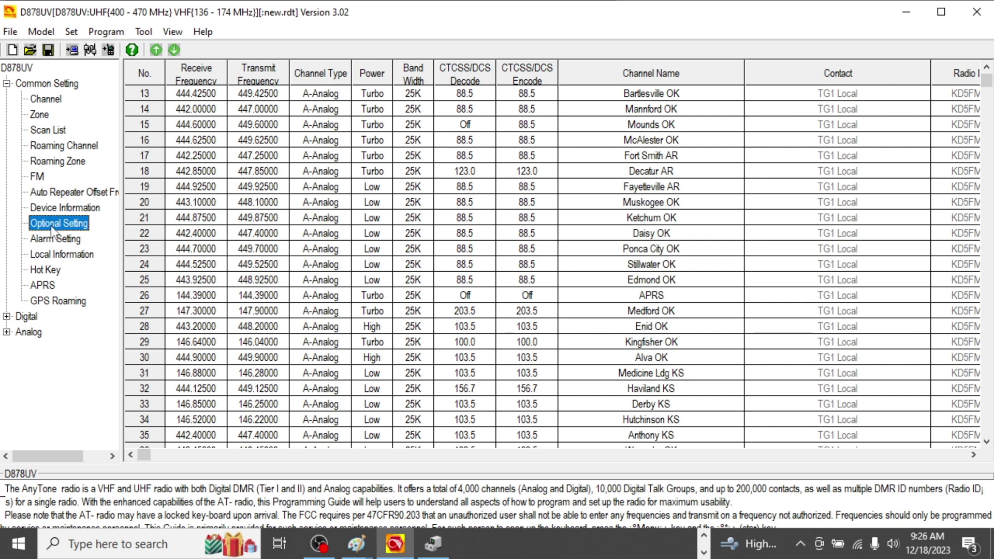
Step: Set the Standby BK Picture to Custom2 in the Display section of Optional Setting and accept the settings
double_click(51, 226)
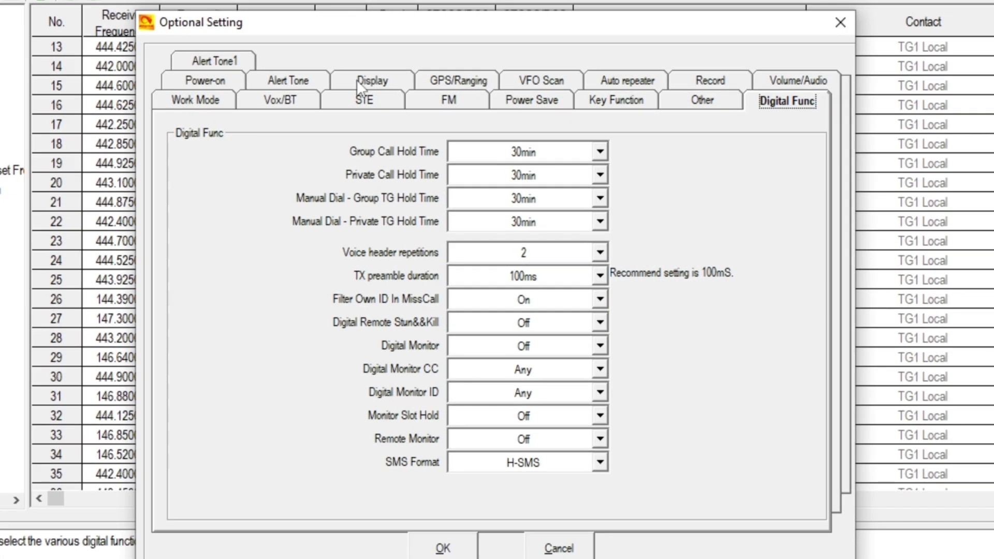
left_click(384, 119)
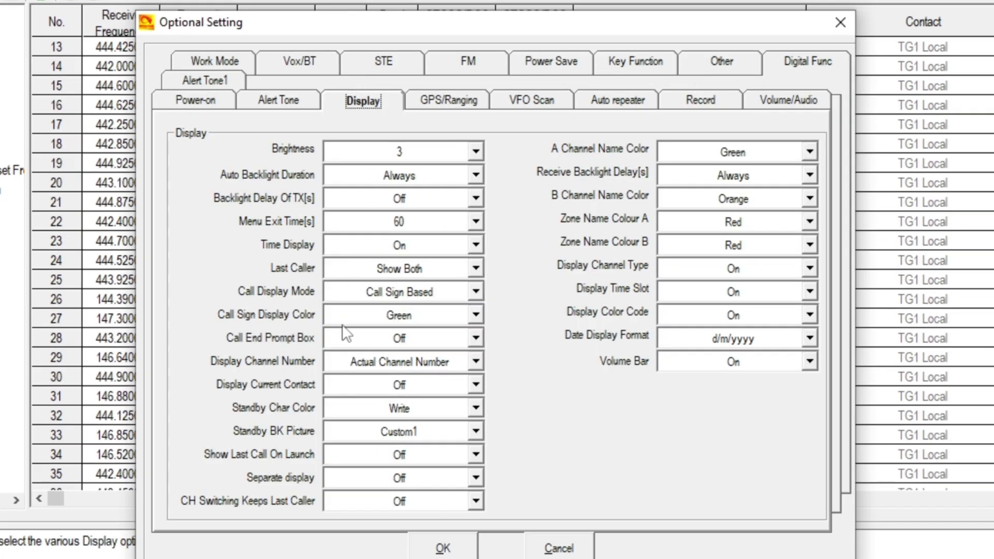
left_click(477, 430)
left_click(435, 483)
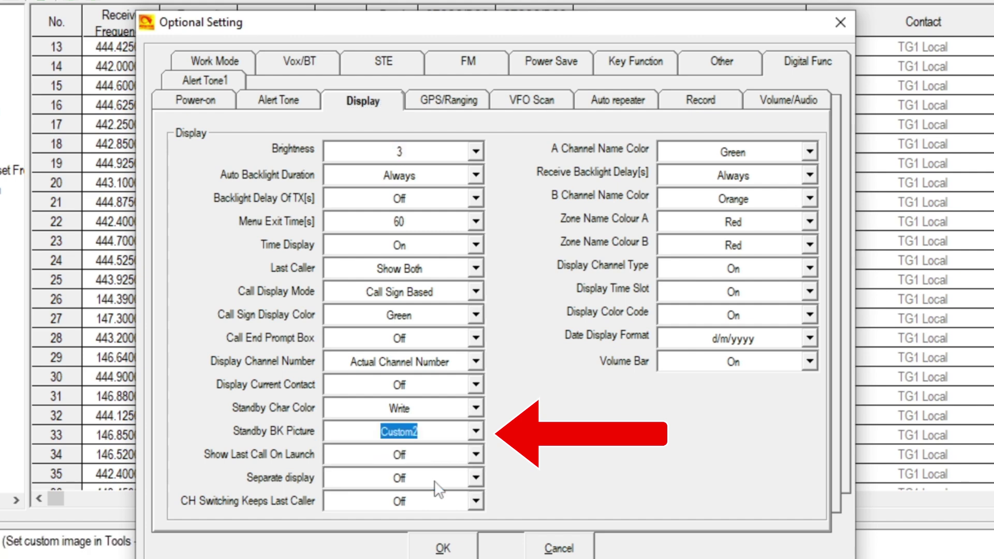
left_click(439, 550)
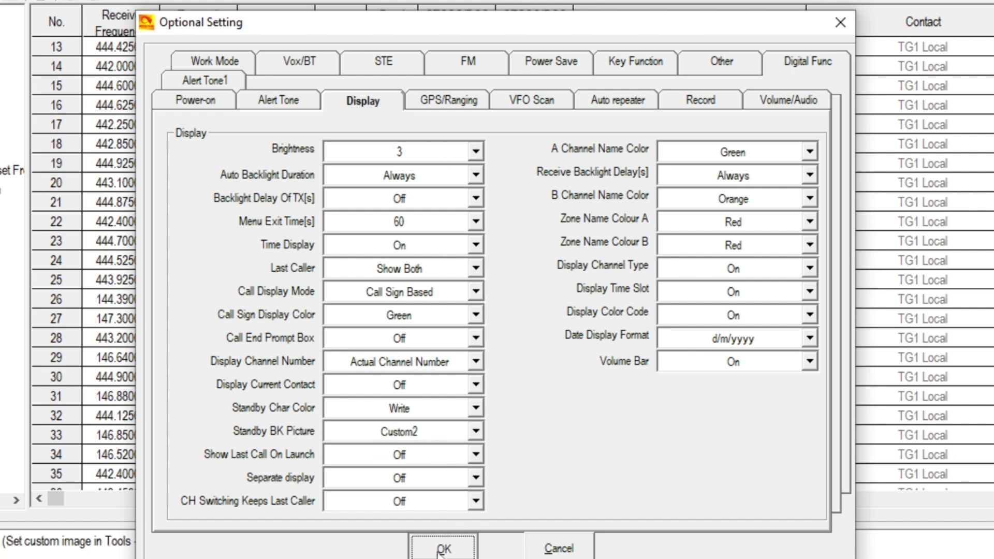
Step: Write only the Other Data to the radio, leaving out the Digital Contact List
left_click(15, 4)
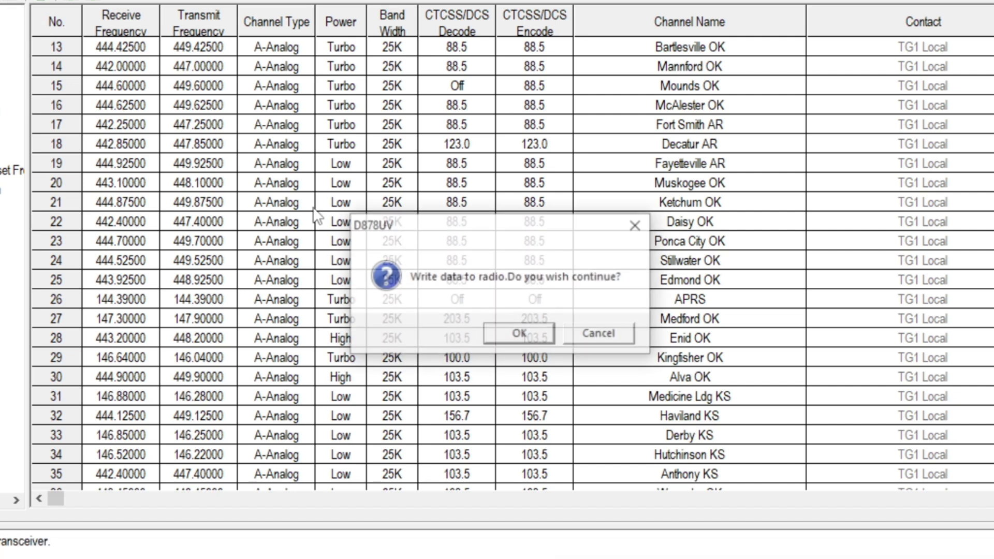
left_click(498, 331)
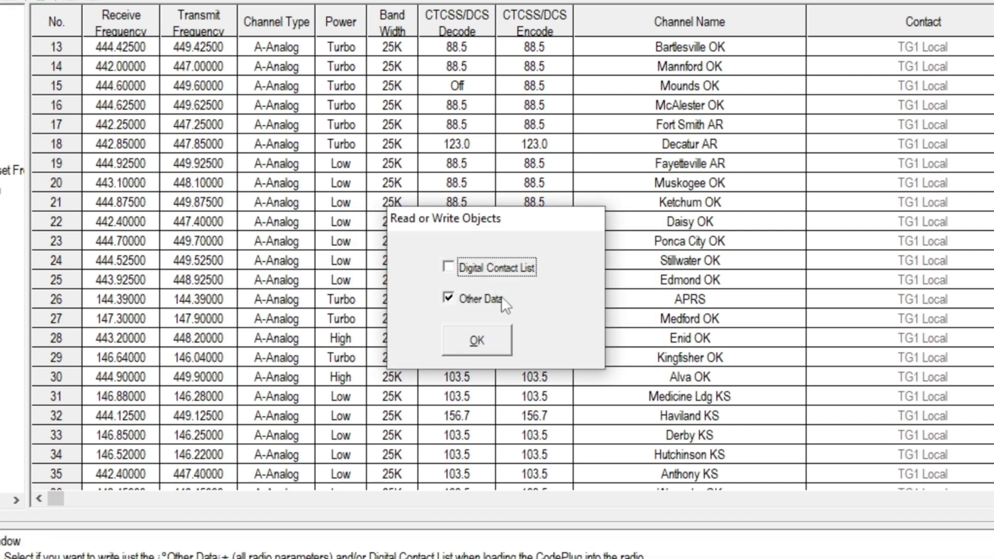
left_click(477, 339)
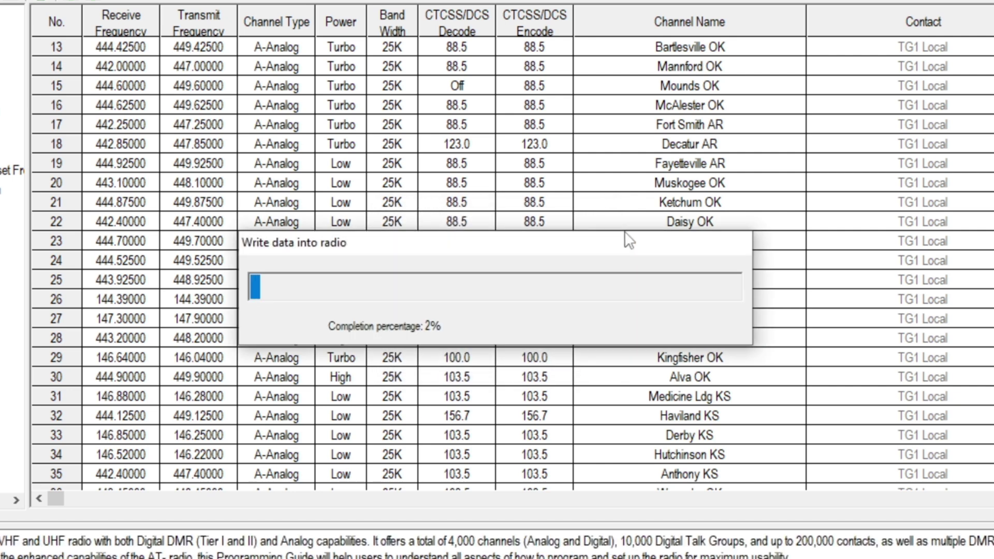